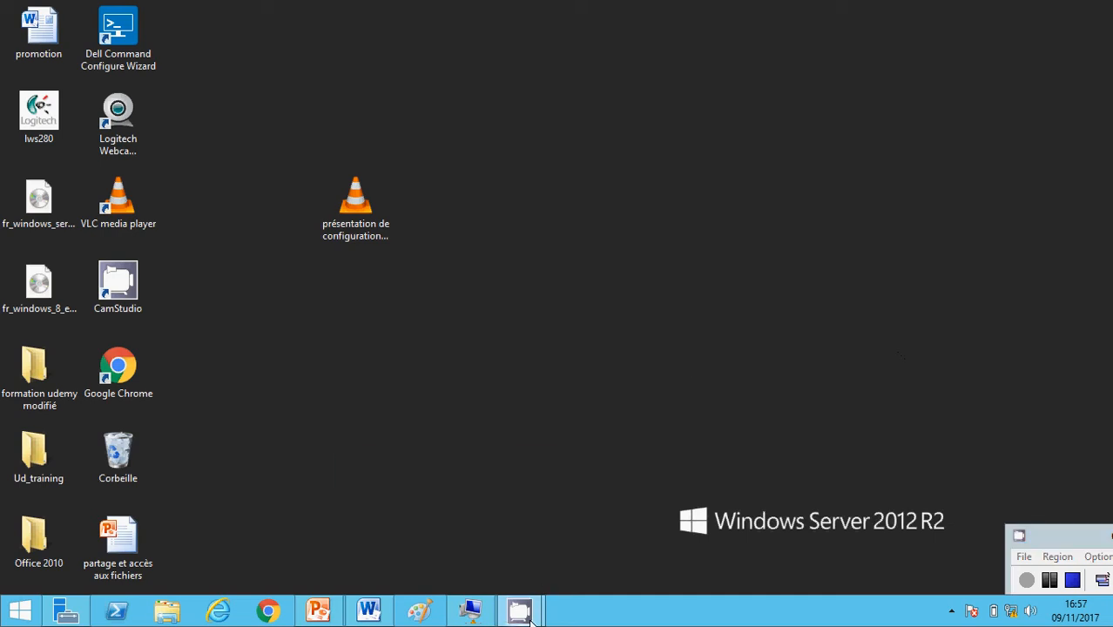
# Open the 'machine A sur HYPERVISEUR' connection window and bring up its sign-in screen
pyautogui.moveTo(518, 610)
pyautogui.click(471, 609)
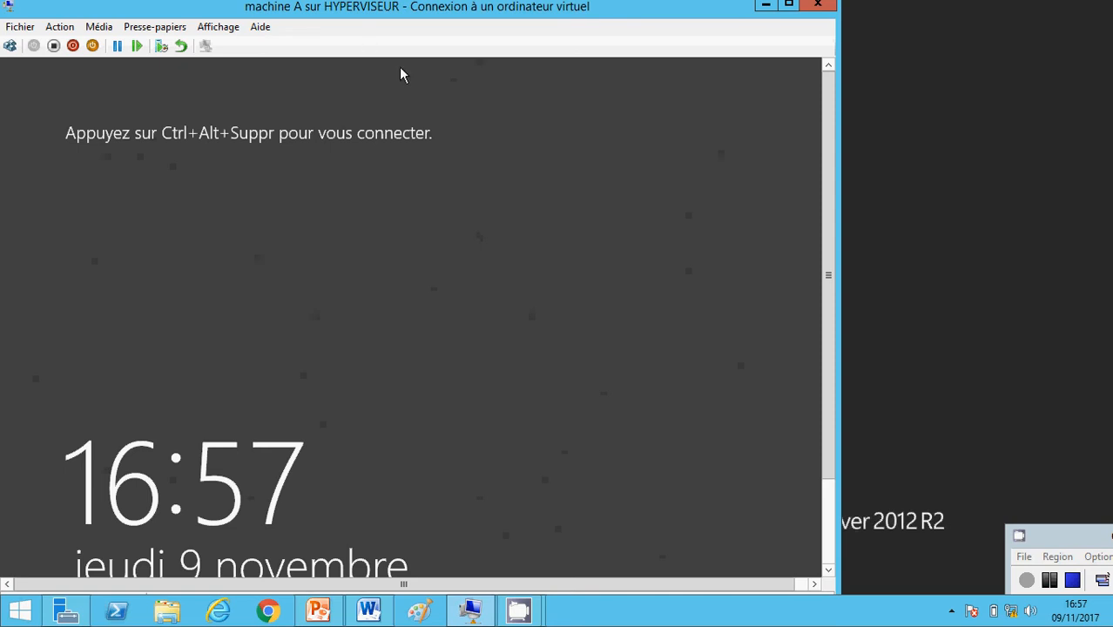
pyautogui.click(10, 47)
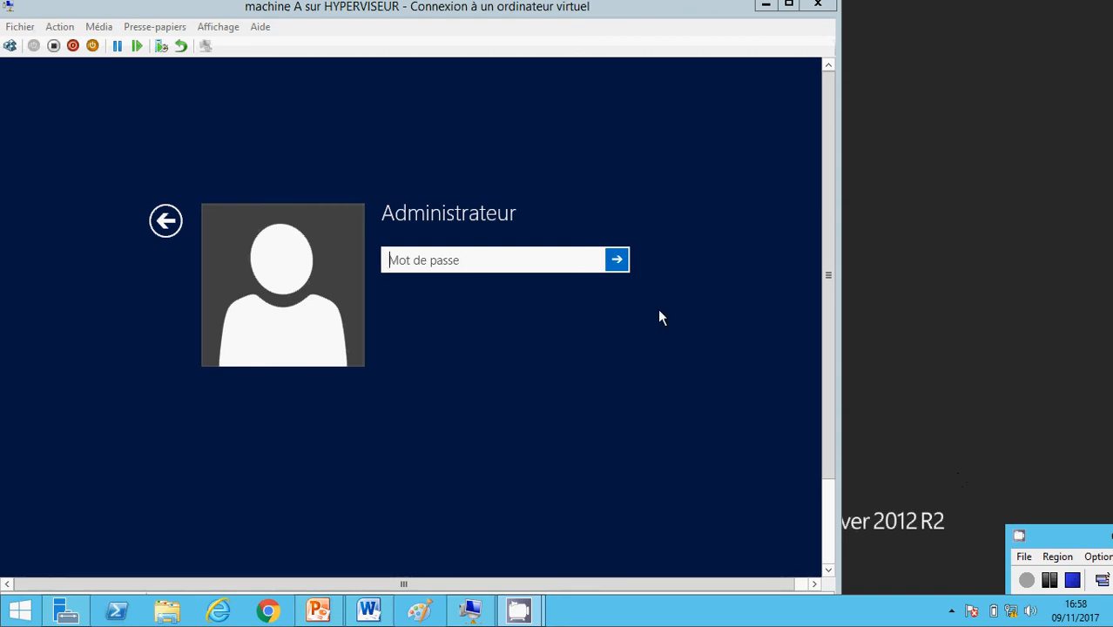
# Sign in to machine A as Administrateur with the account password
pyautogui.click(413, 262)
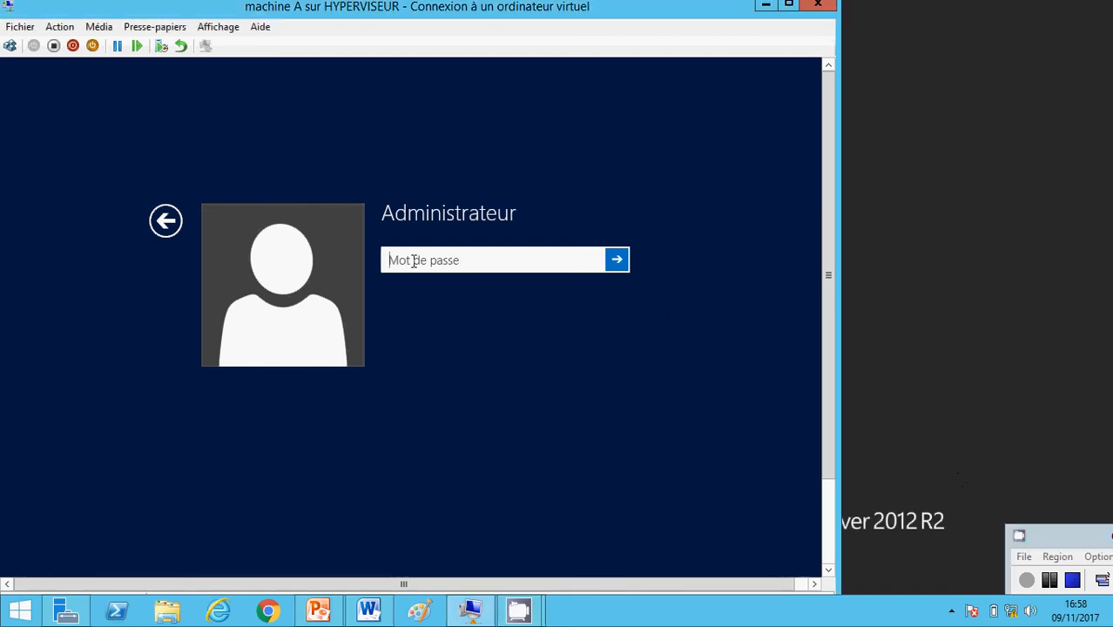
pyautogui.write('*****')
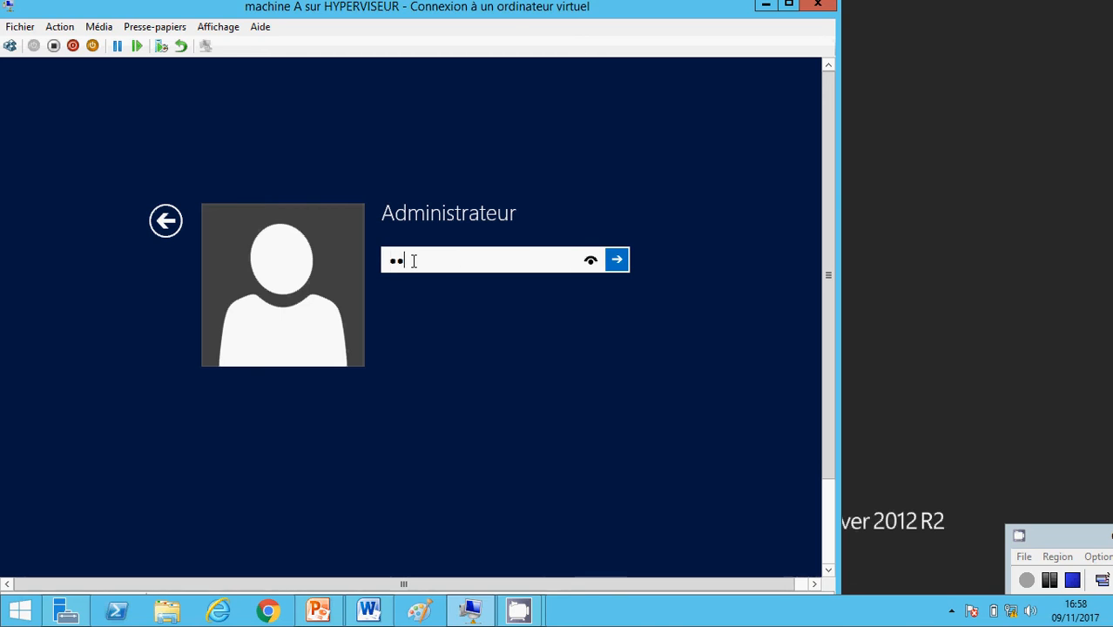
pyautogui.write('**')
pyautogui.press('Return')
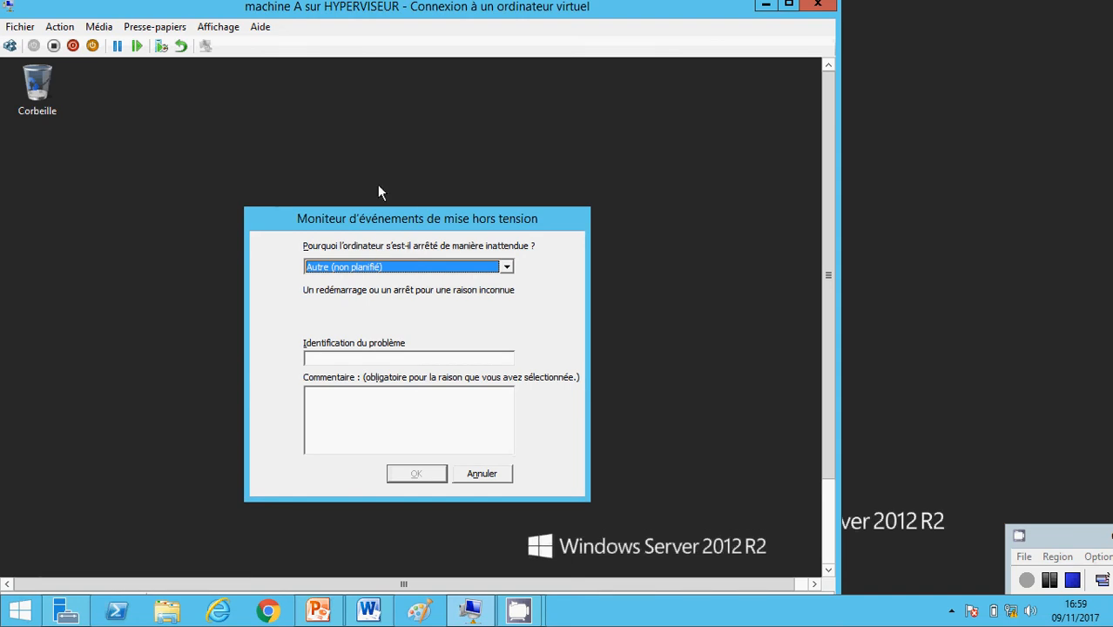
# Cancel the unexpected-shutdown dialog and switch the VM connection to full-screen mode
pyautogui.click(485, 477)
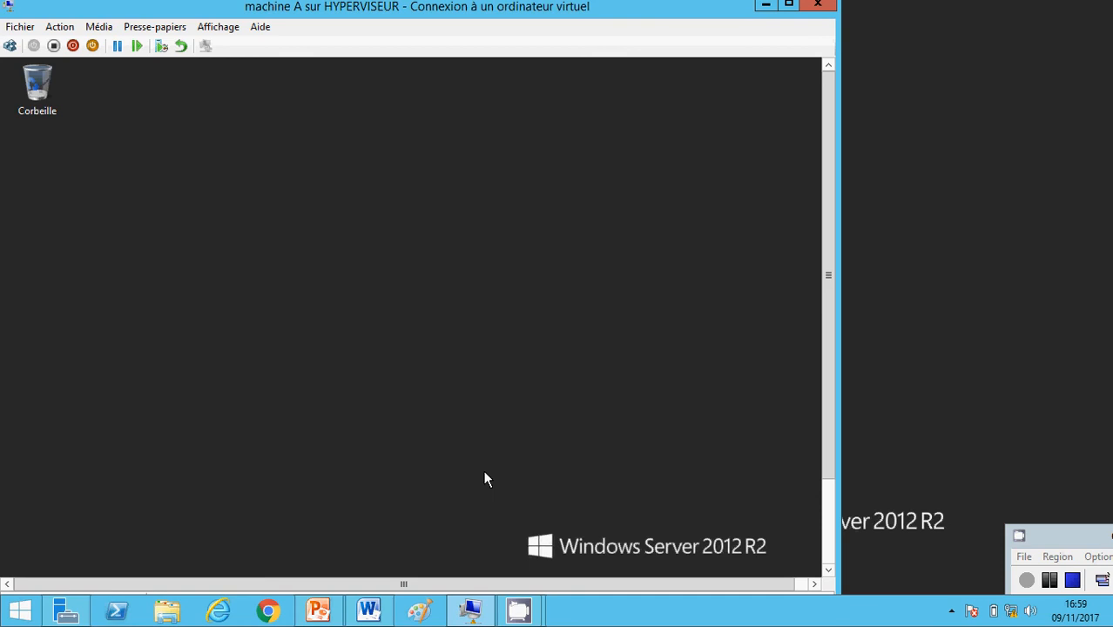
pyautogui.click(218, 26)
pyautogui.click(253, 44)
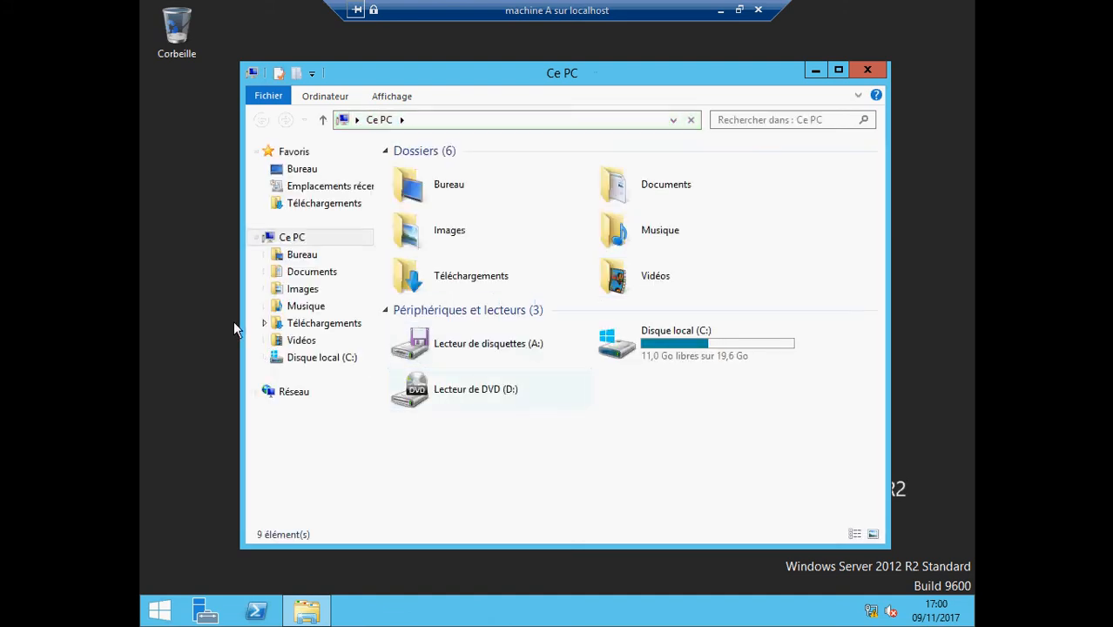
# Create a folder named formation1 at the root of Disque local (C:) and select it
pyautogui.click(297, 357)
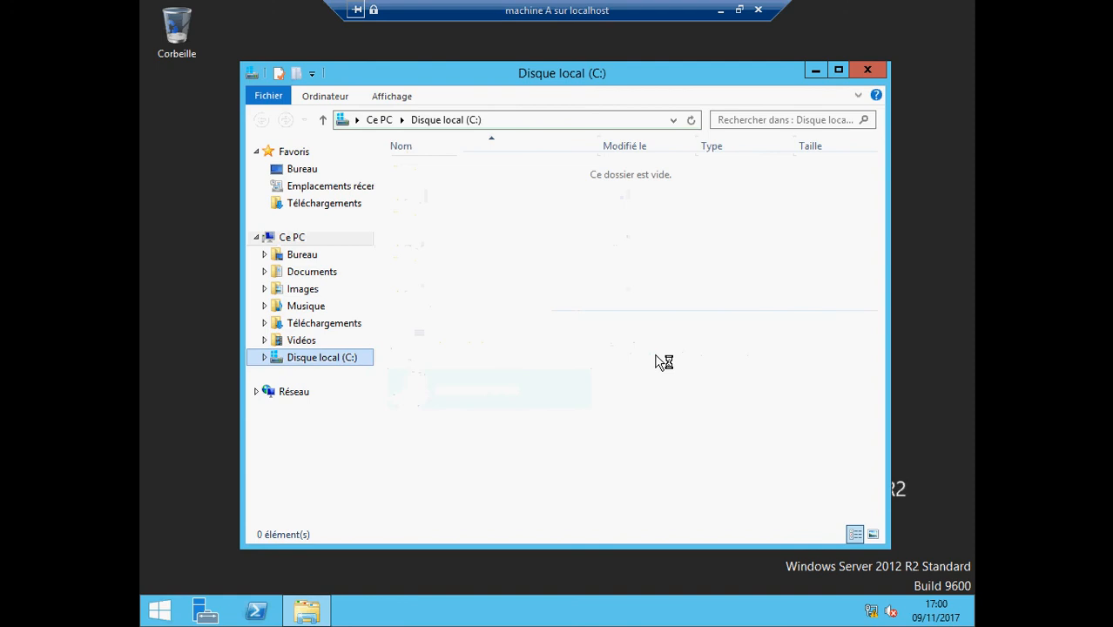
pyautogui.rightClick(441, 296)
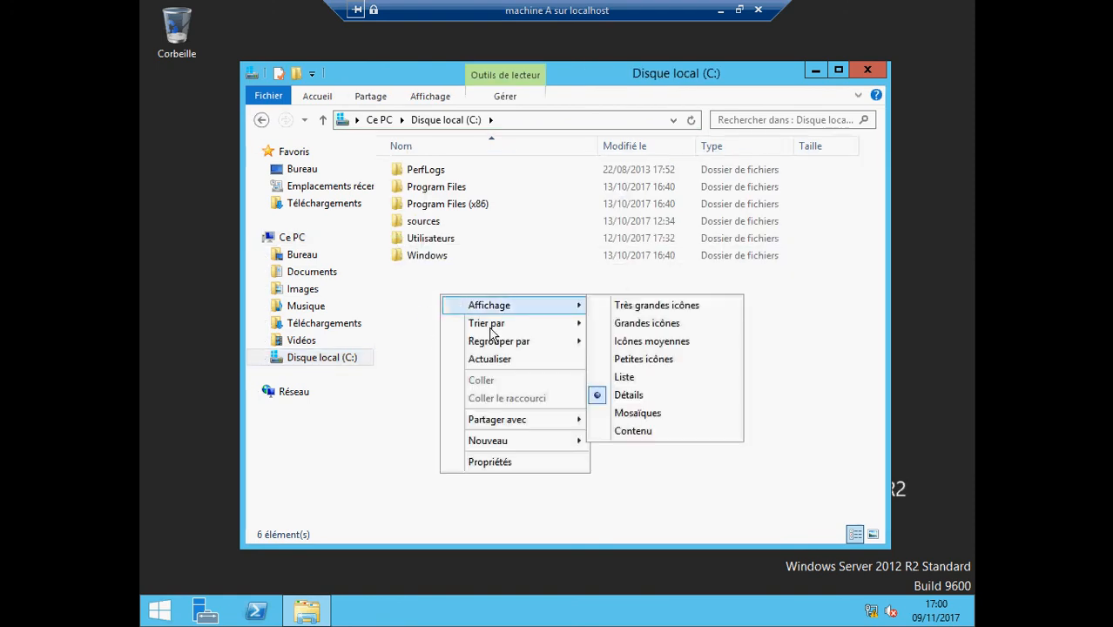
pyautogui.moveTo(514, 443)
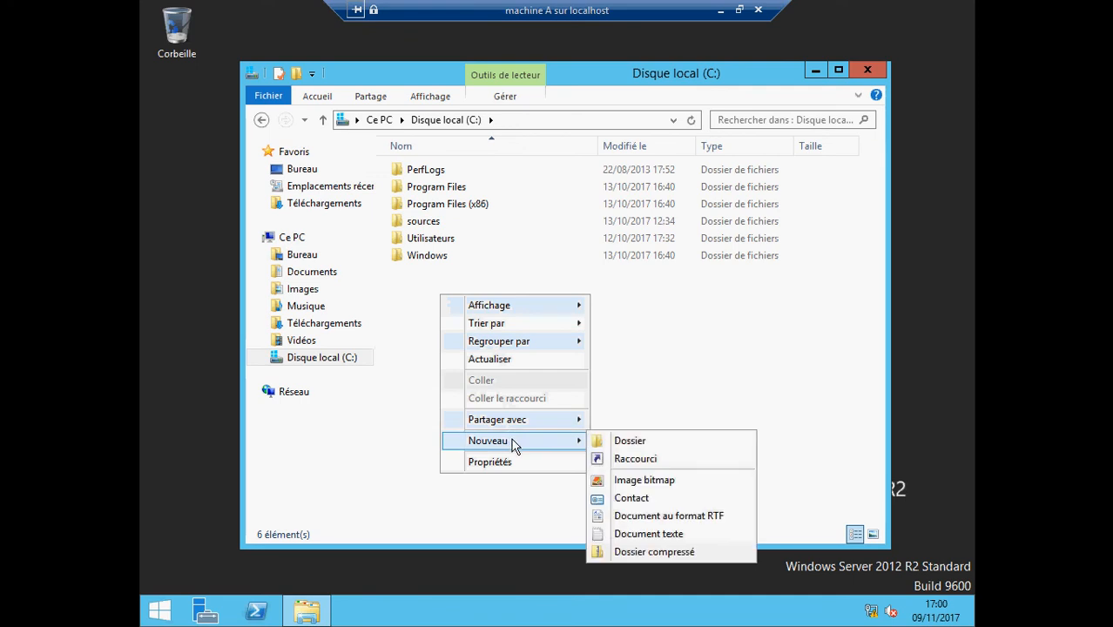
pyautogui.click(617, 442)
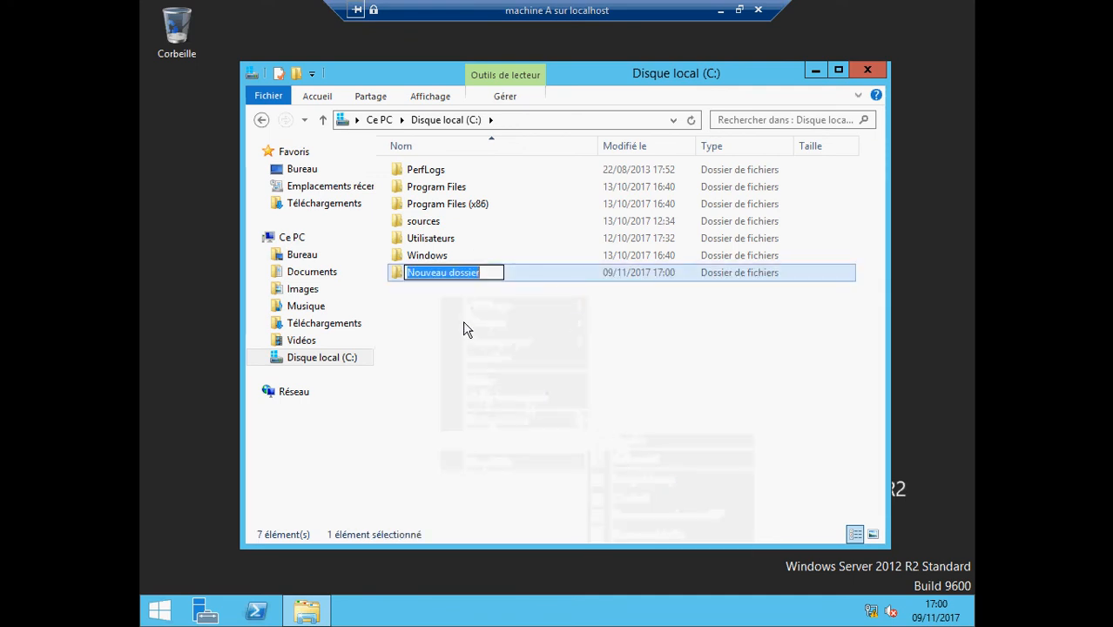
pyautogui.write('format')
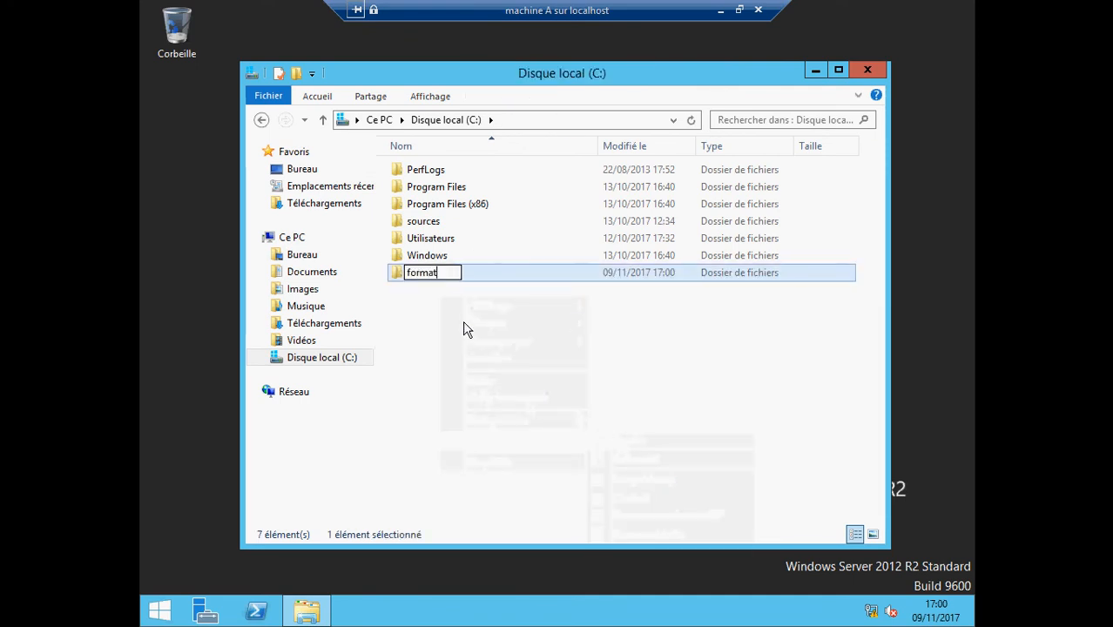
pyautogui.write('ion1')
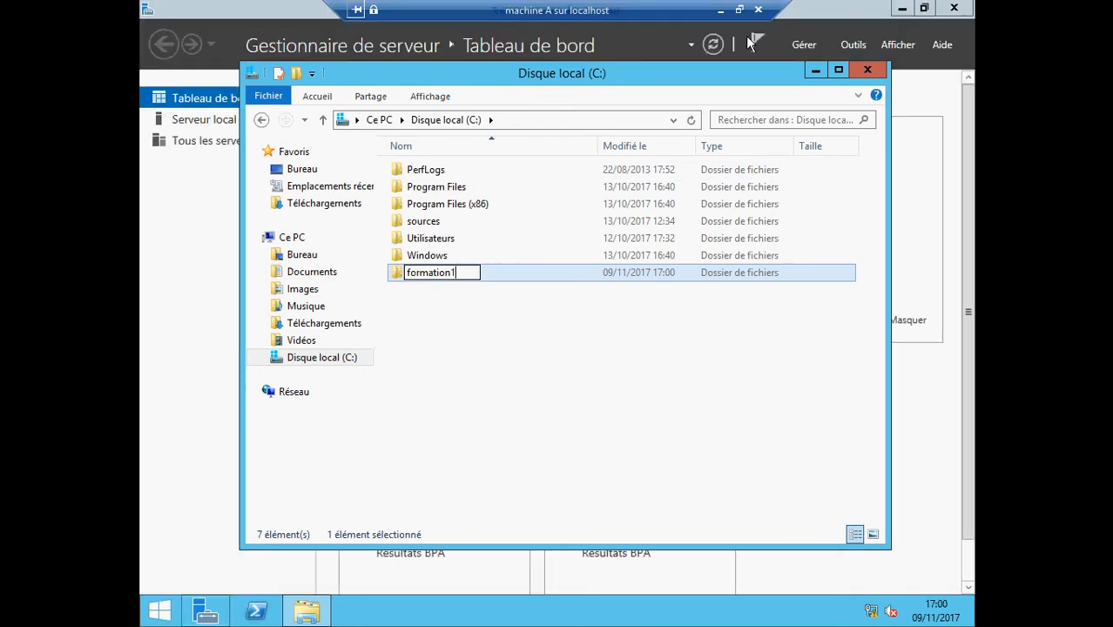
pyautogui.click(721, 9)
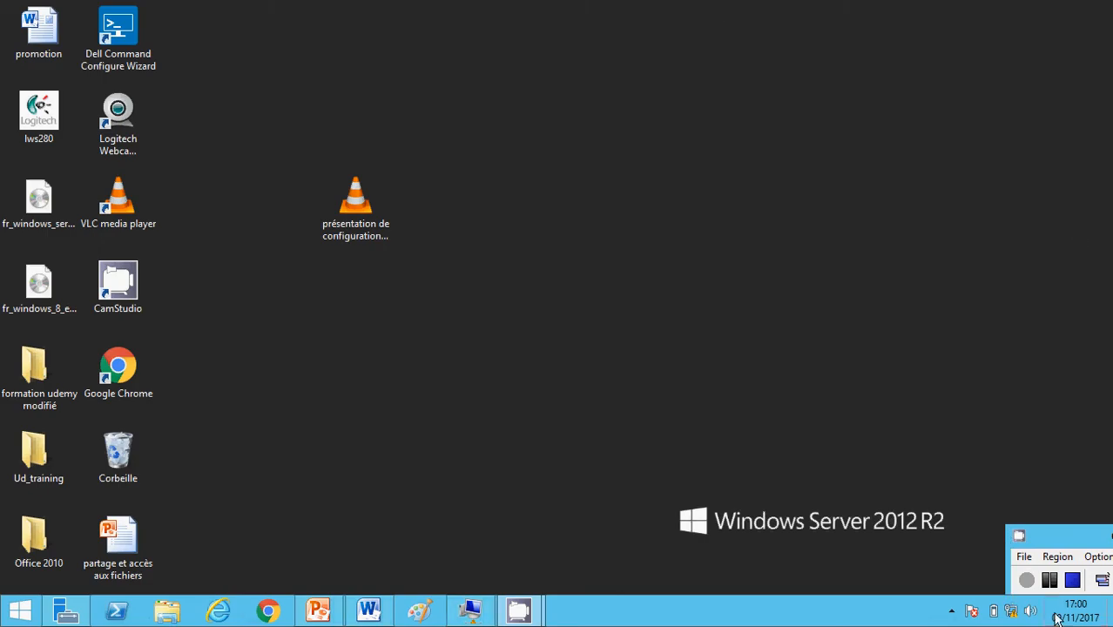
pyautogui.click(471, 610)
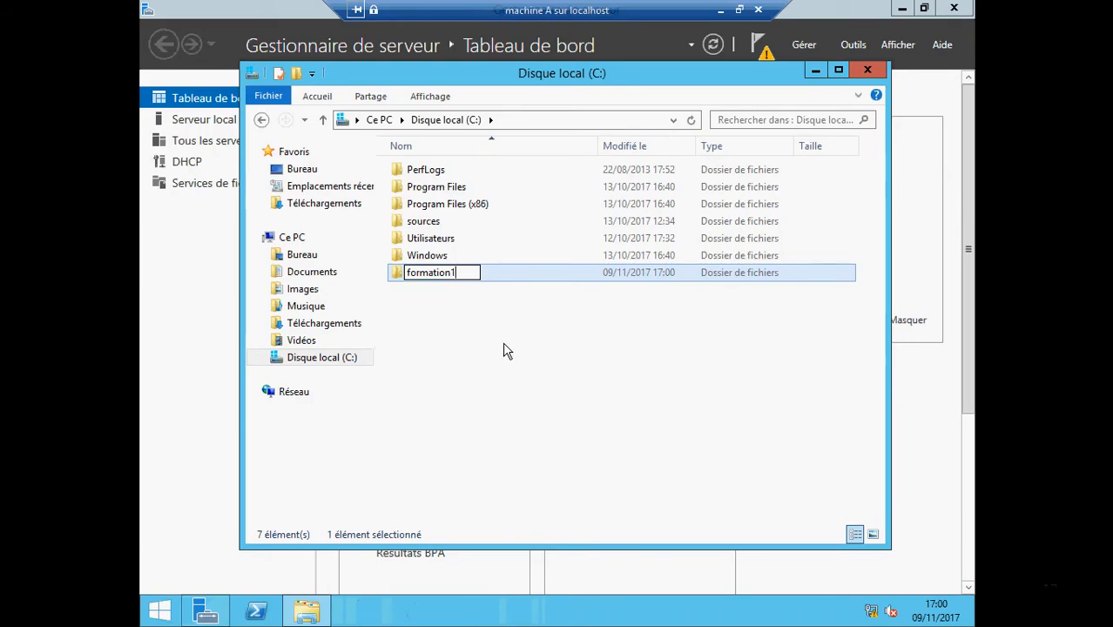
pyautogui.click(421, 303)
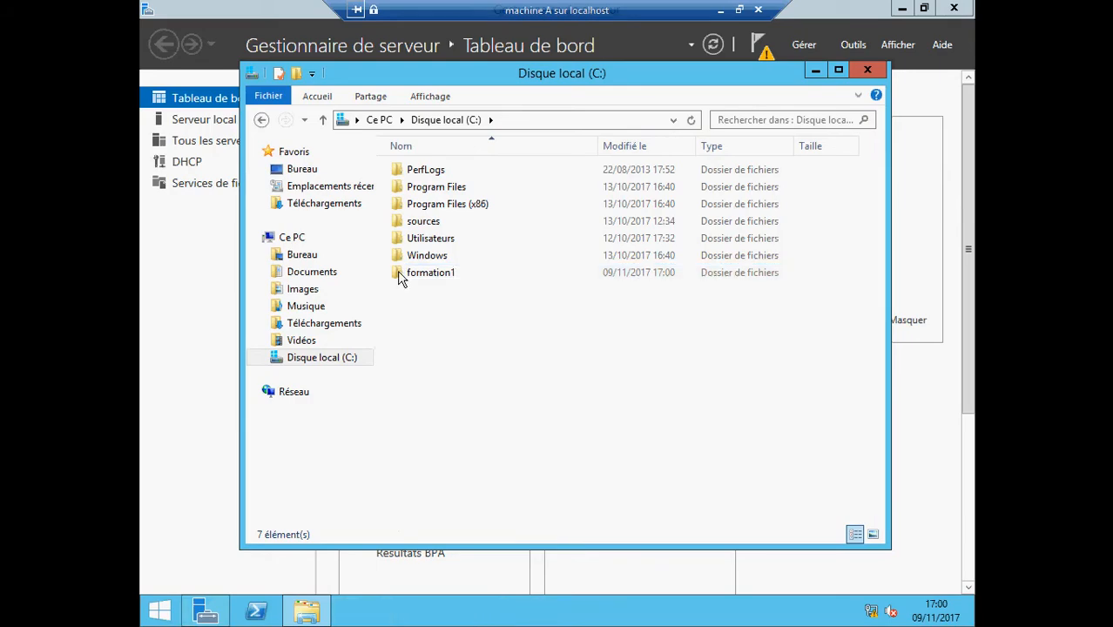
pyautogui.click(401, 279)
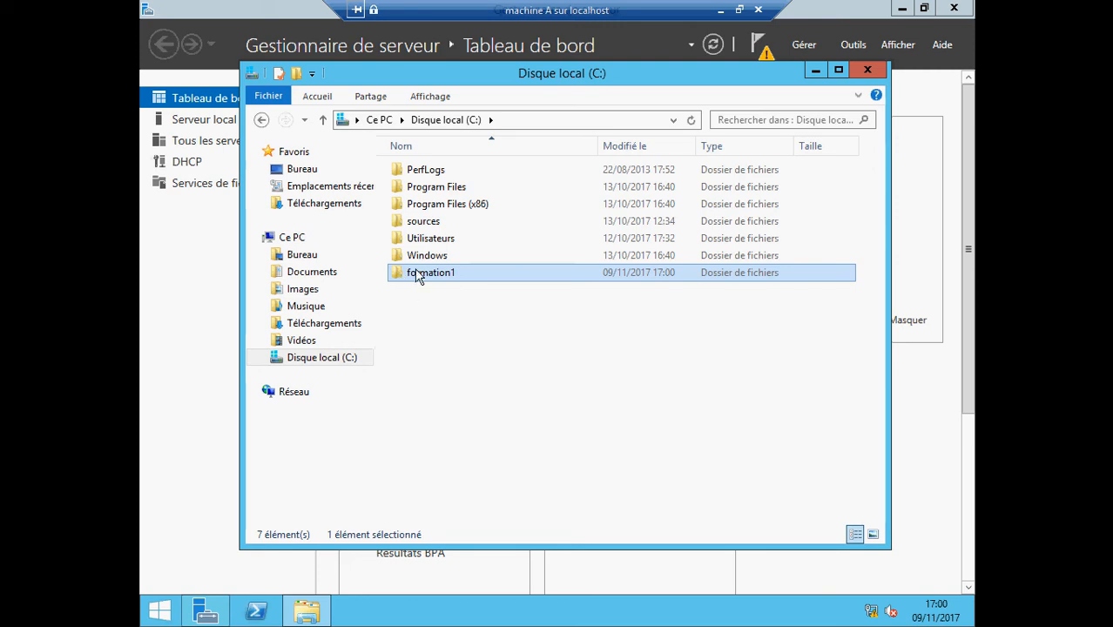
# Inside C:\formation1, create a text document named formation1 and open it
pyautogui.doubleClick(418, 275)
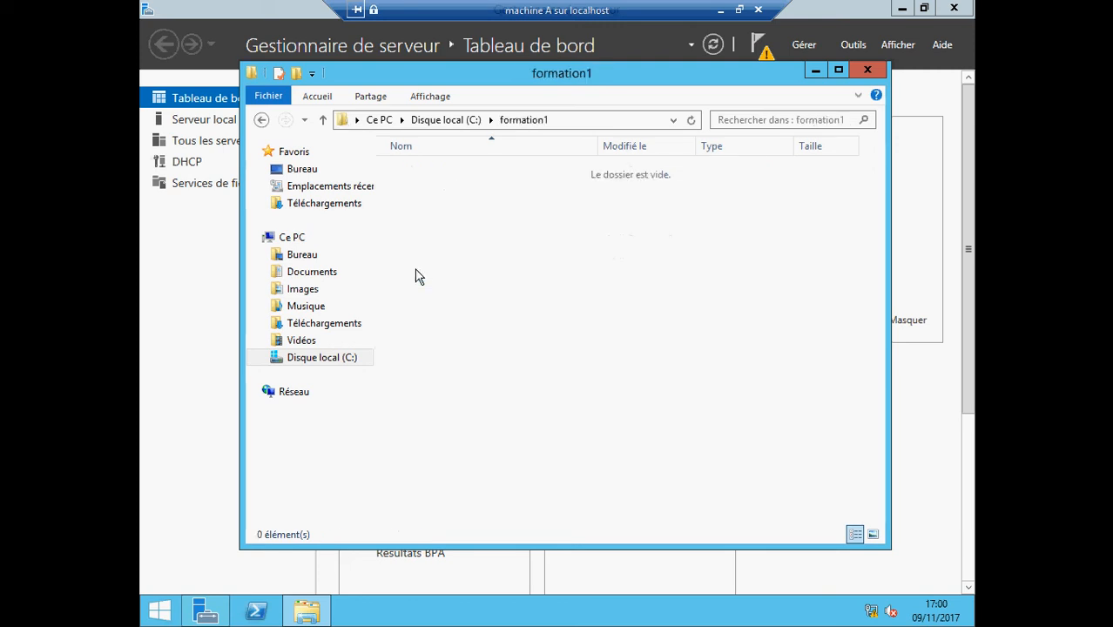
pyautogui.rightClick(435, 201)
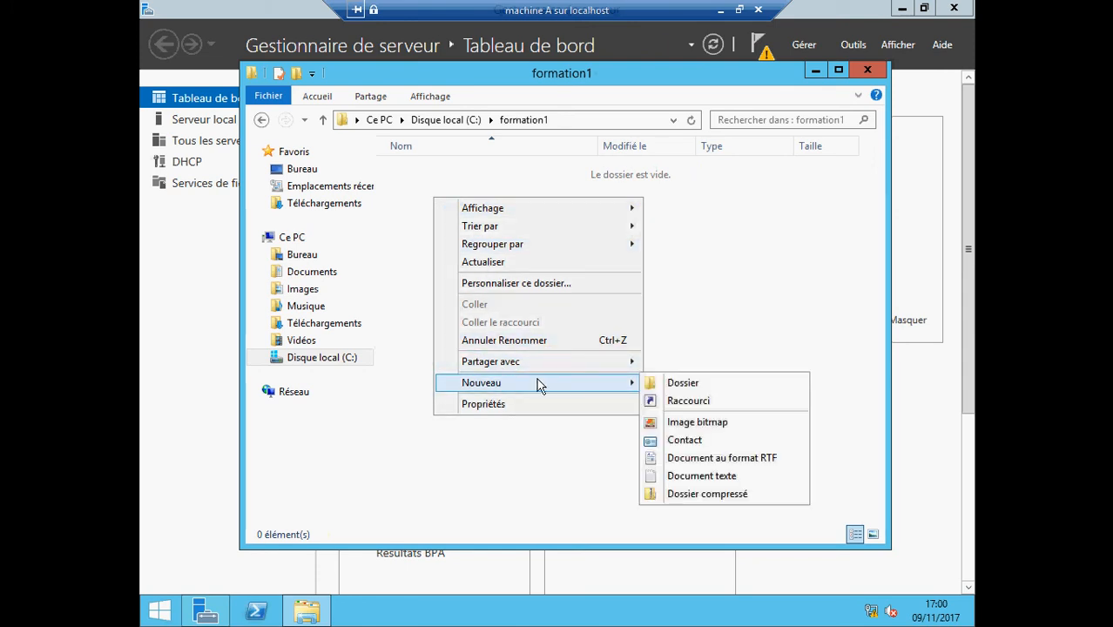
pyautogui.click(701, 476)
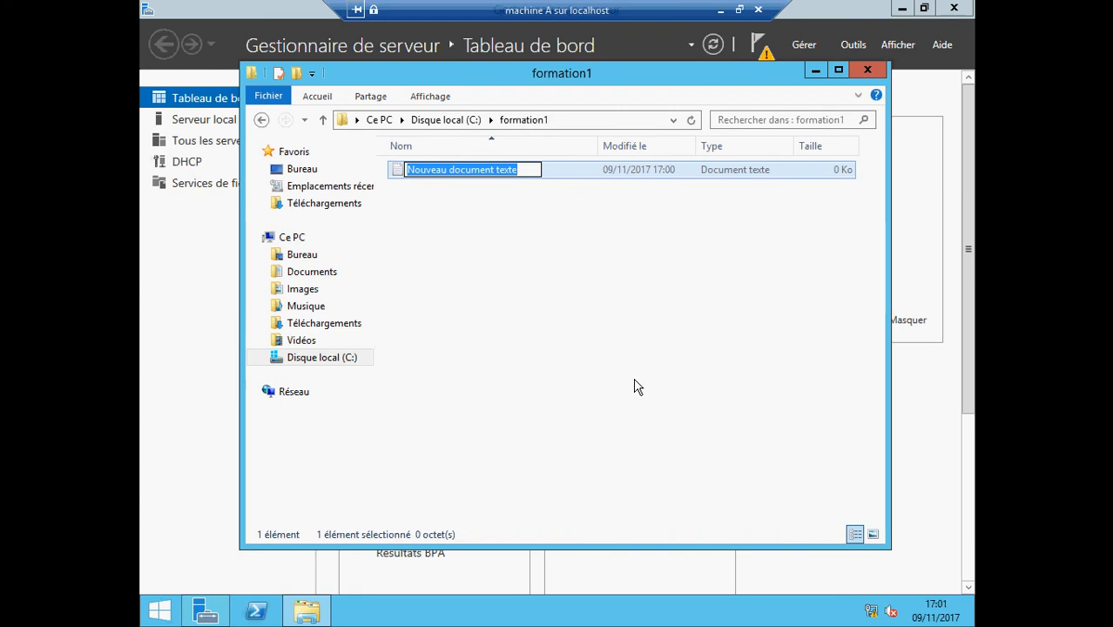
pyautogui.write('for')
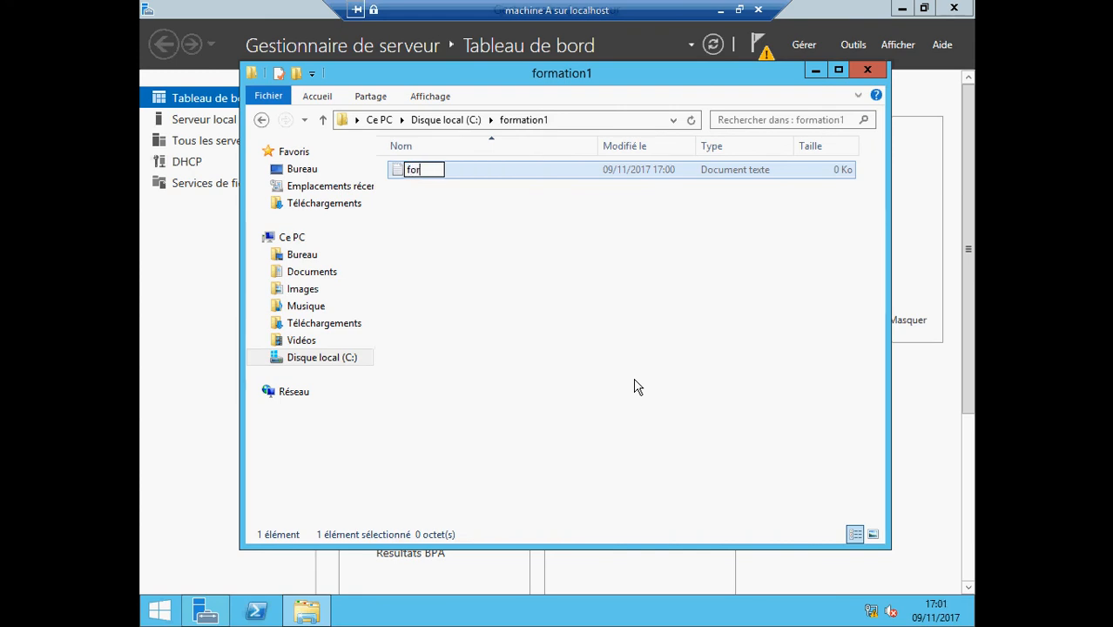
pyautogui.write('mation1')
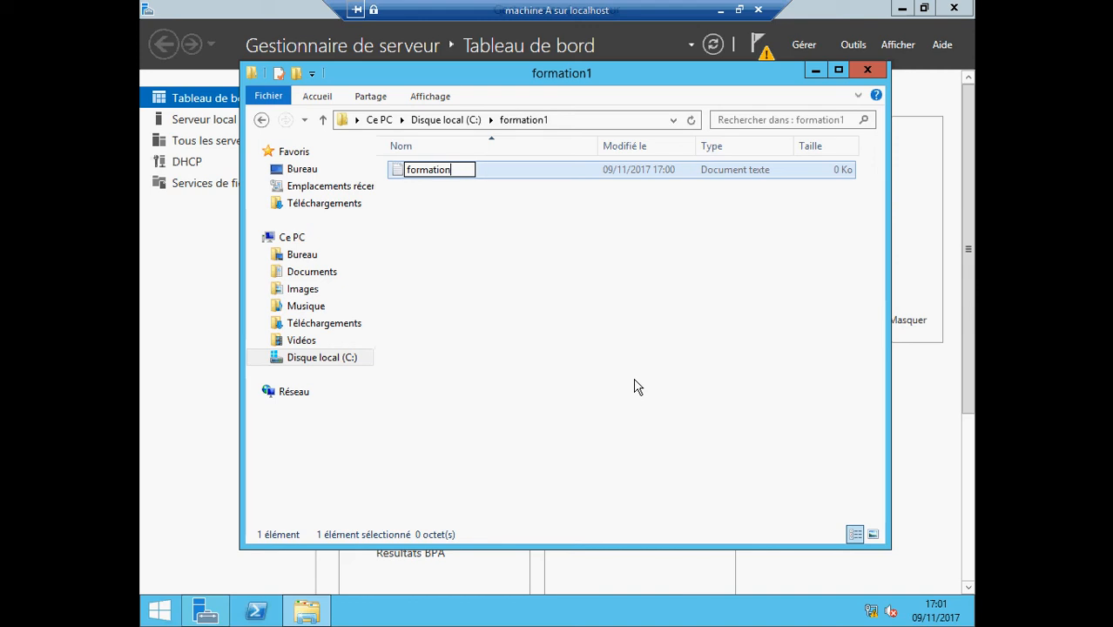
pyautogui.press('Return')
pyautogui.doubleClick(401, 172)
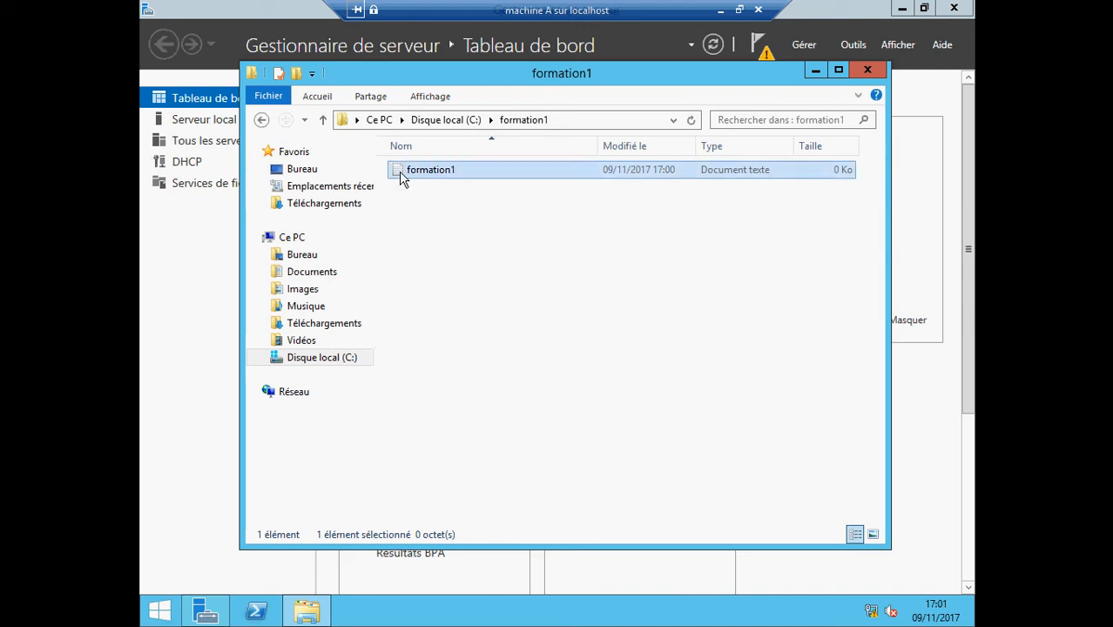
# Save 'ceci est un test' in formation1, close Notepad and the folder, and reopen Explorer at C:
pyautogui.write('cec')
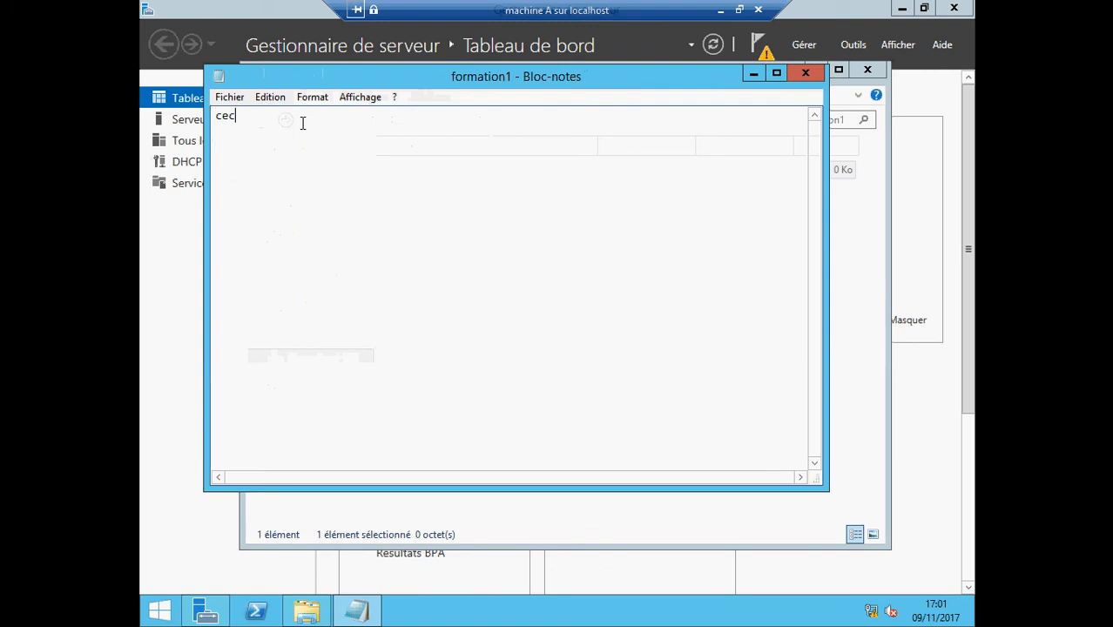
pyautogui.write('i est un test')
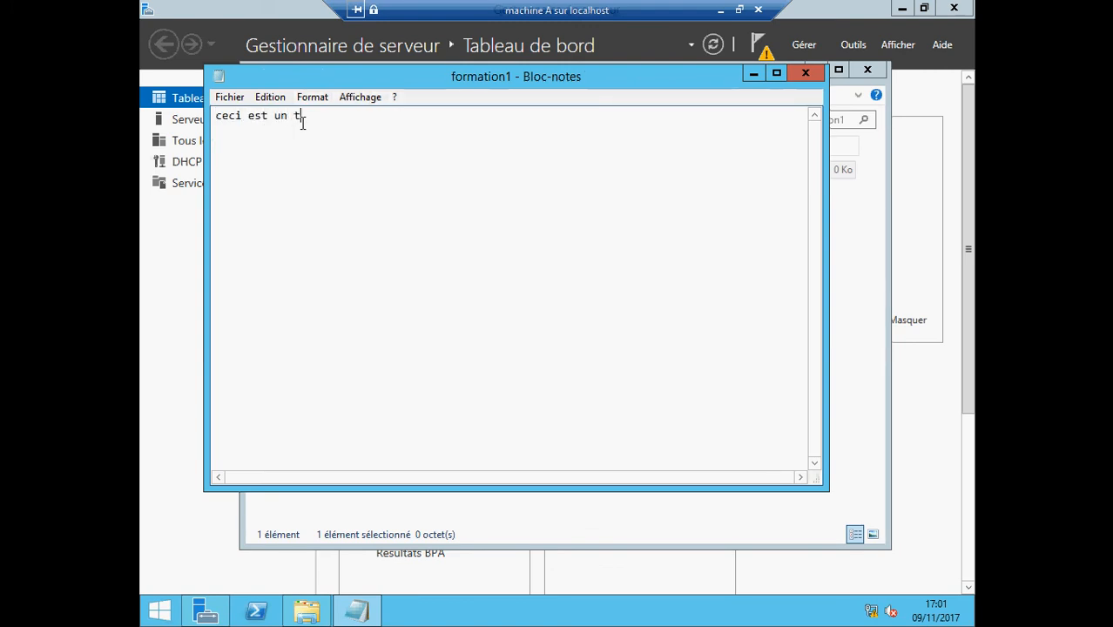
pyautogui.click(227, 97)
pyautogui.click(249, 155)
pyautogui.click(805, 72)
pyautogui.click(868, 70)
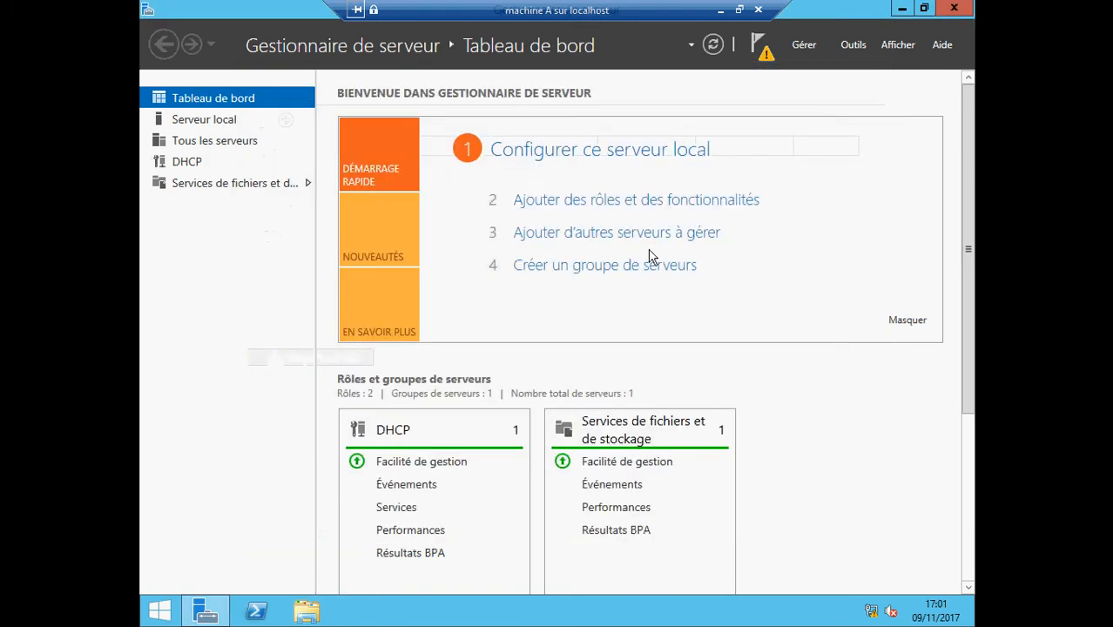
pyautogui.click(314, 617)
pyautogui.click(642, 362)
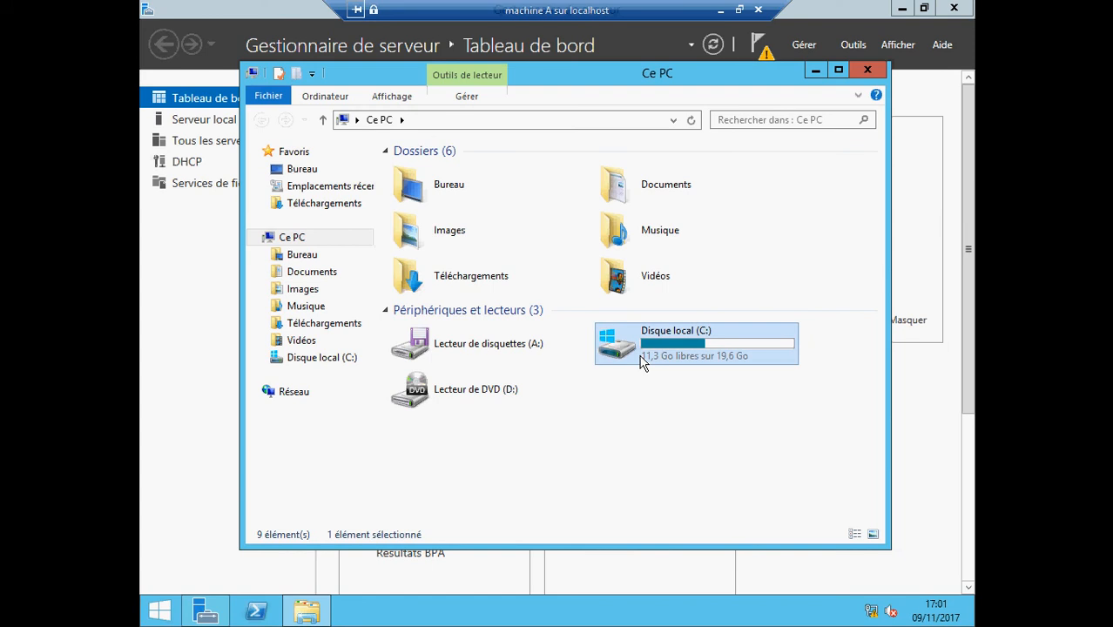
# Create a folder named formation2 on the C: drive
pyautogui.doubleClick(642, 362)
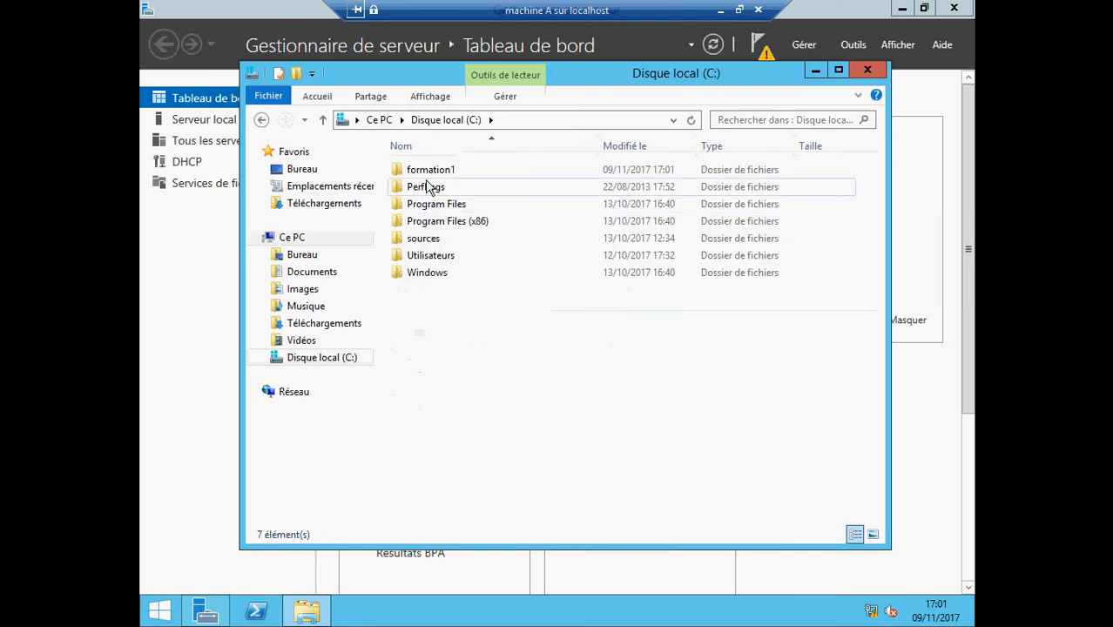
pyautogui.rightClick(427, 333)
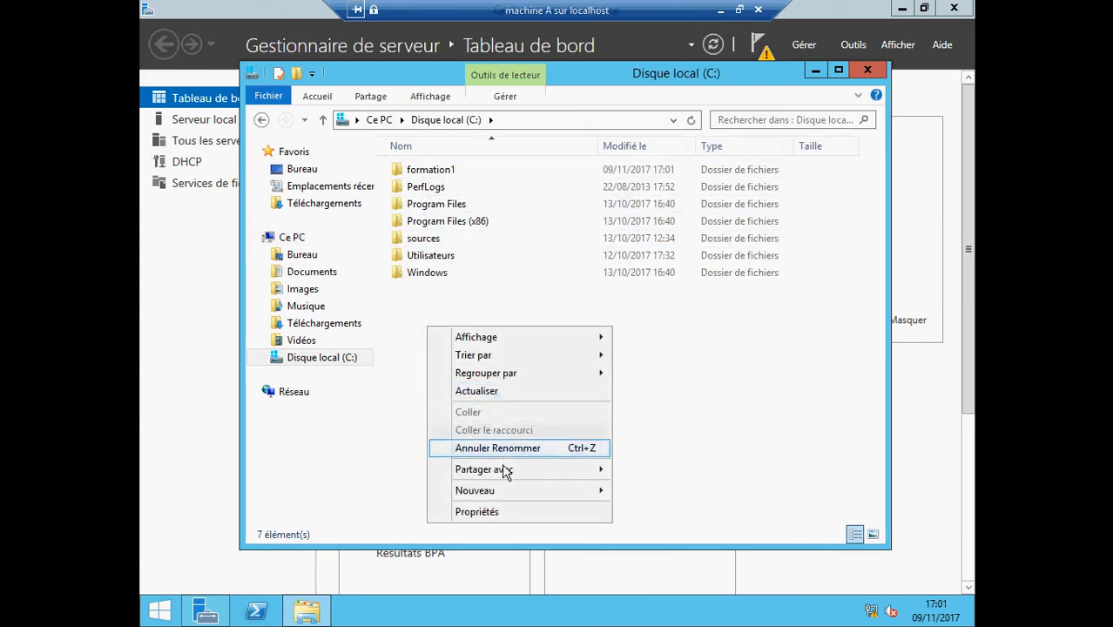
pyautogui.moveTo(507, 492)
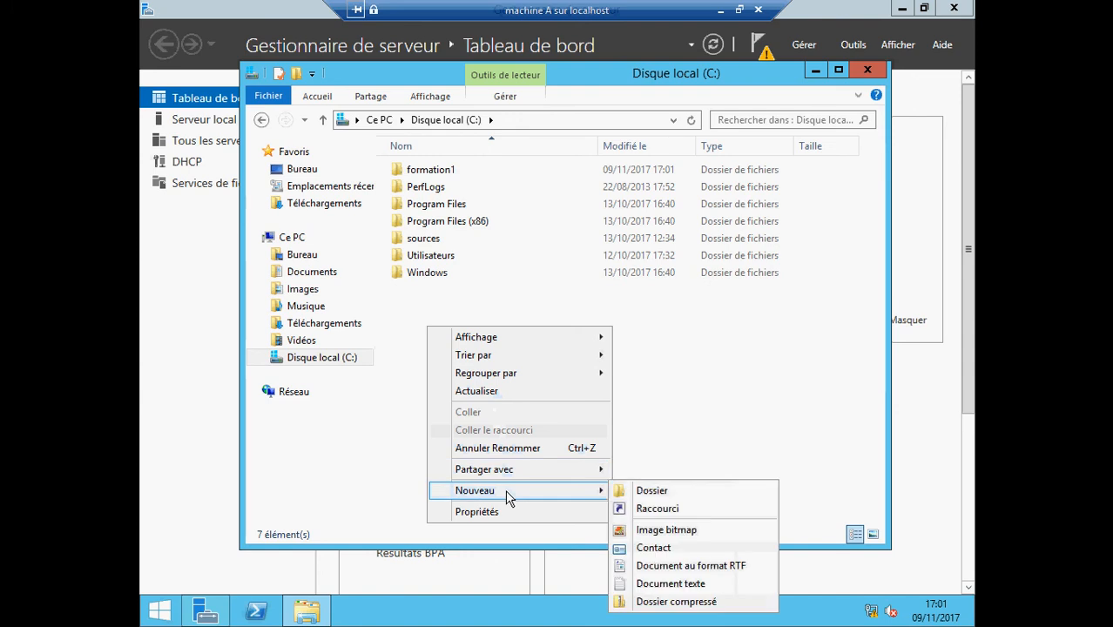
pyautogui.click(640, 491)
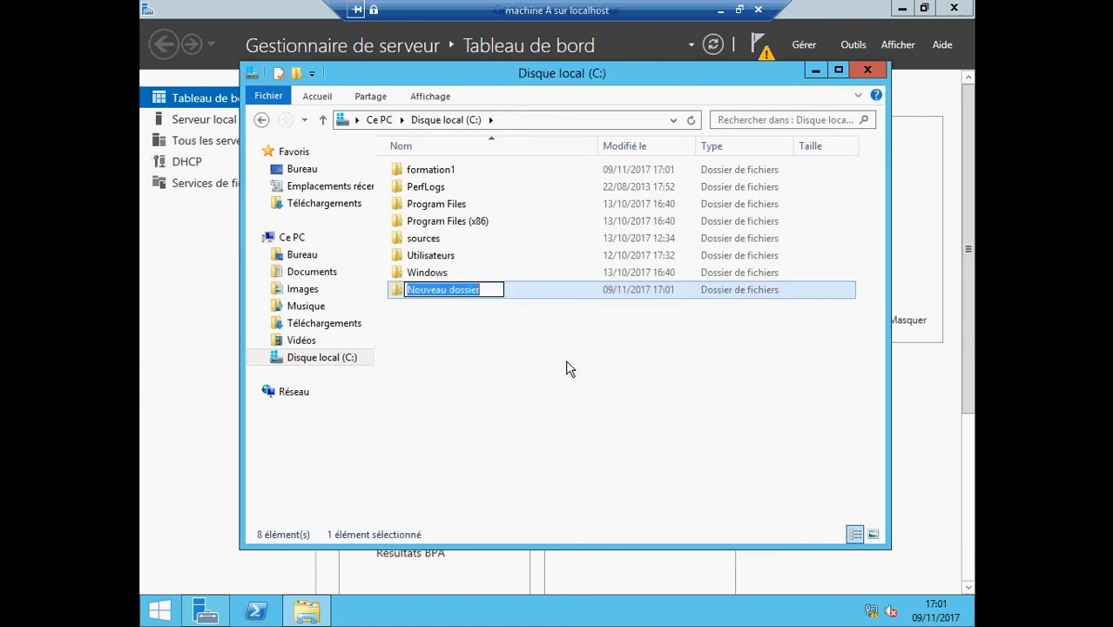
pyautogui.write('formation2')
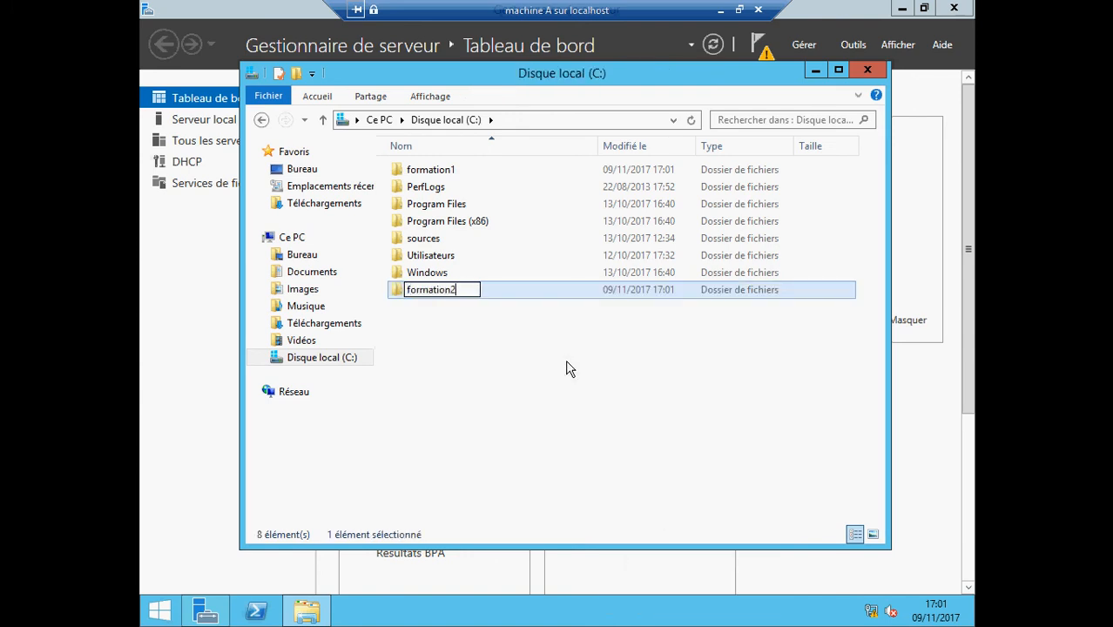
pyautogui.press('Return')
# Inside formation2, create a text document named formation2
pyautogui.doubleClick(400, 290)
pyautogui.rightClick(416, 203)
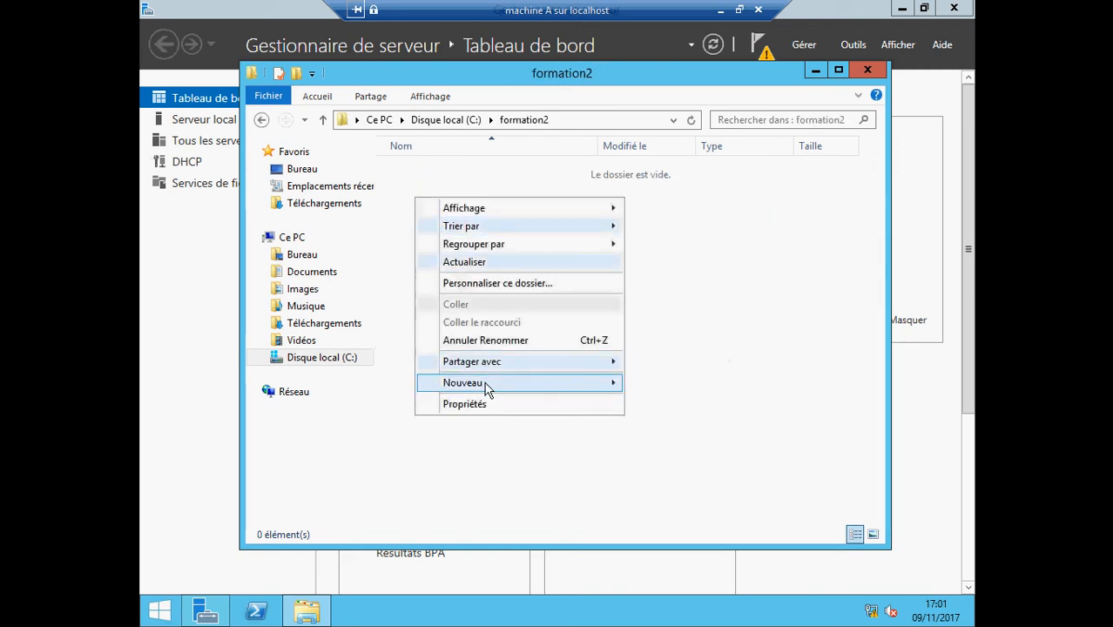
pyautogui.moveTo(484, 386)
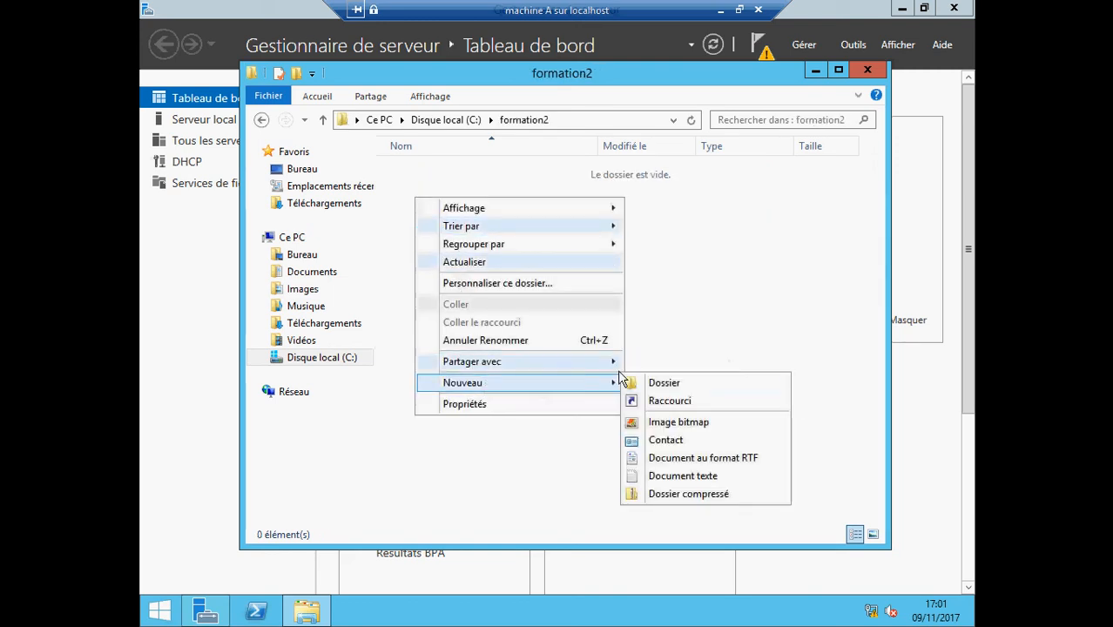
pyautogui.click(671, 476)
pyautogui.write('formation')
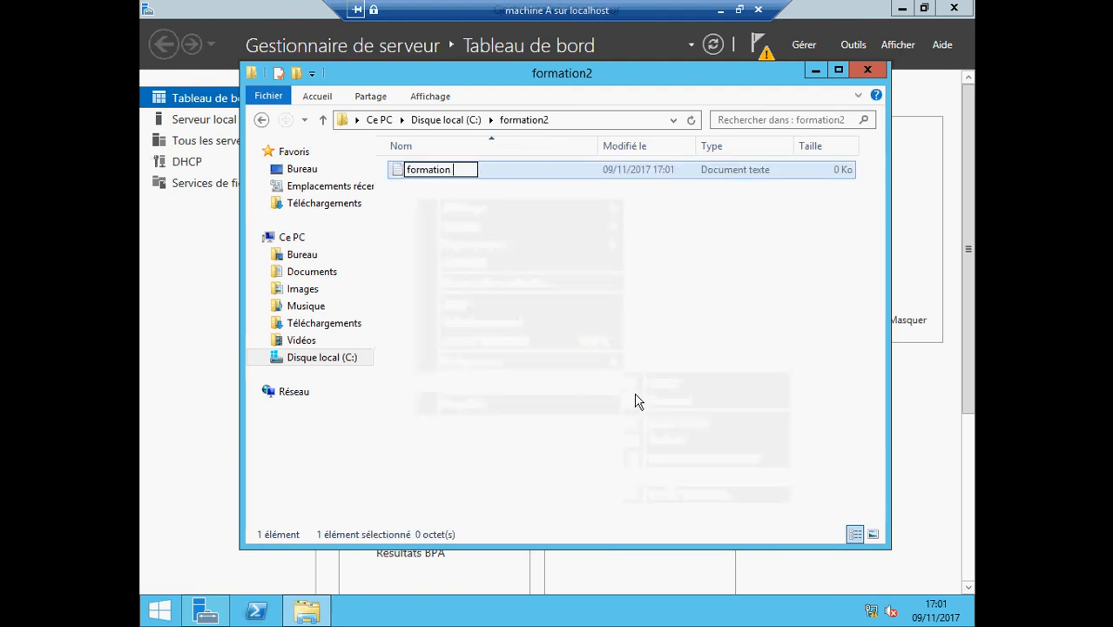
pyautogui.press('BackSpace')
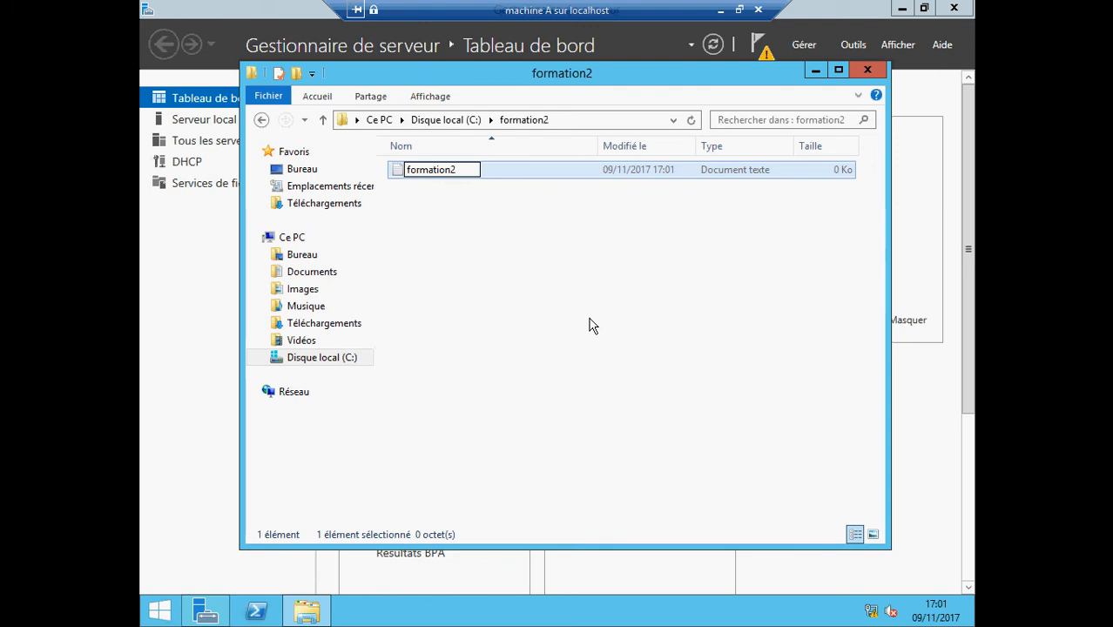
pyautogui.click(592, 324)
# Write 'mario ne doit pas utiliser ce fichier' in formation2, save it, and close Notepad and the folder
pyautogui.doubleClick(409, 174)
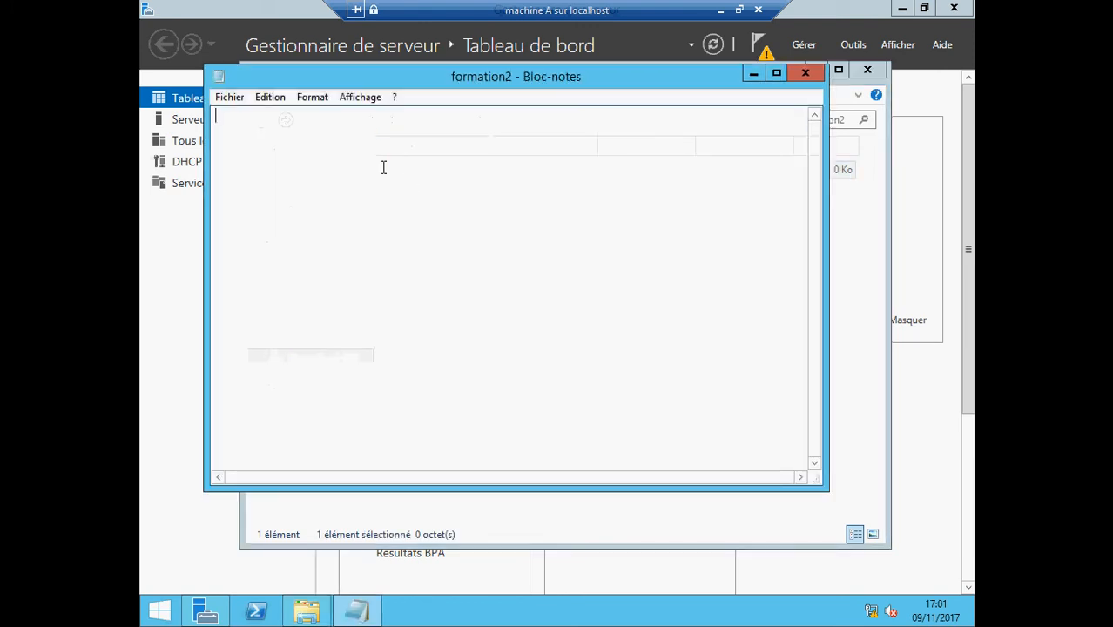
pyautogui.write('mario')
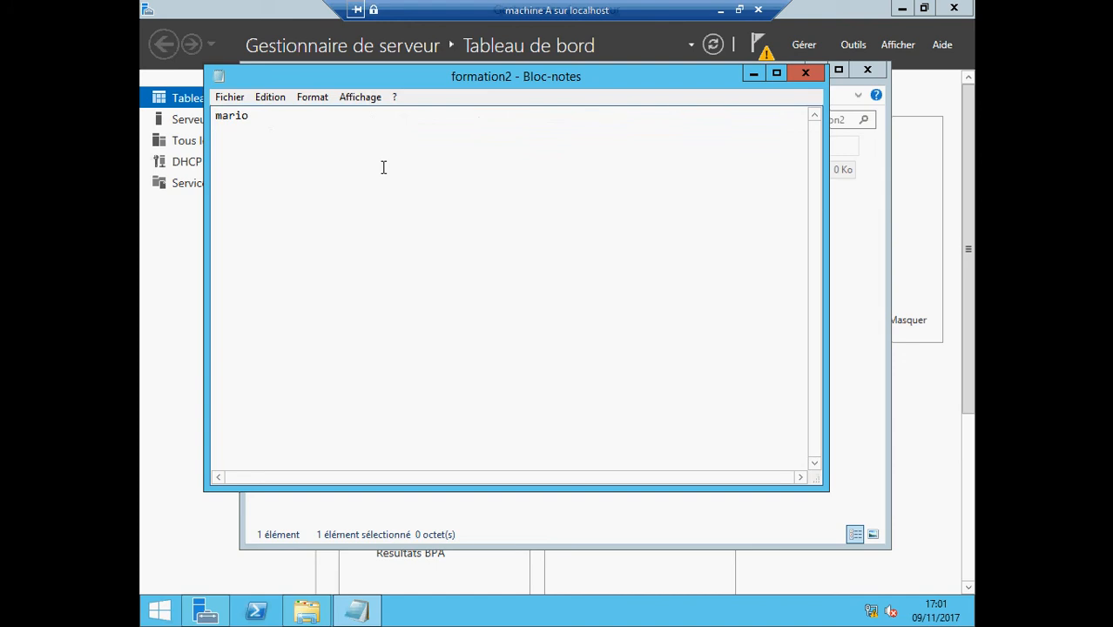
pyautogui.write(' ne doit pas utiliser ce fichier')
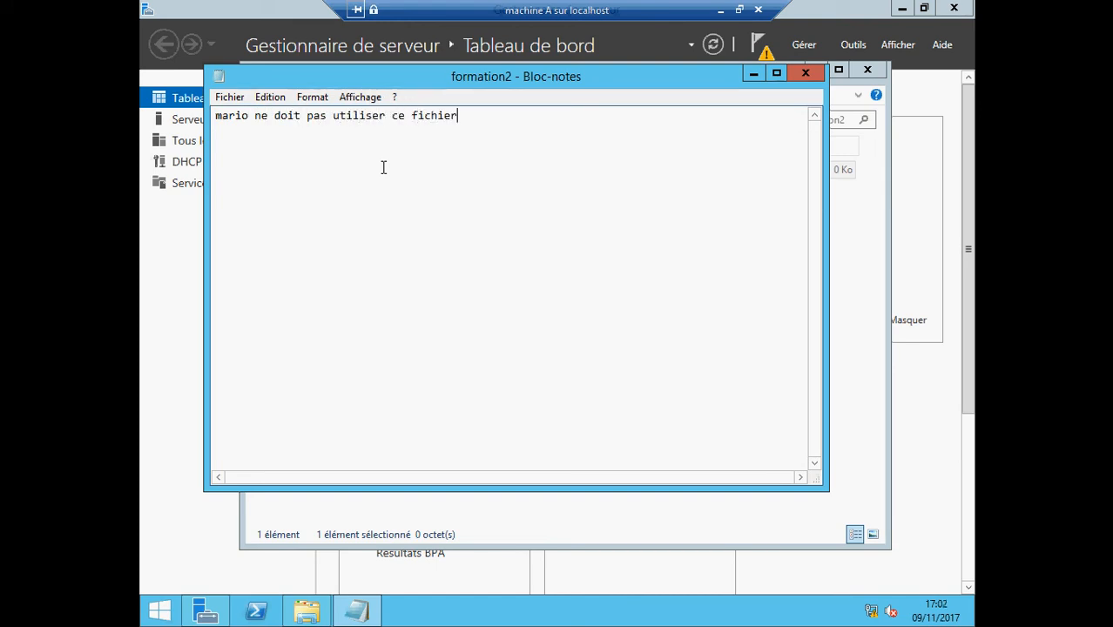
pyautogui.click(229, 96)
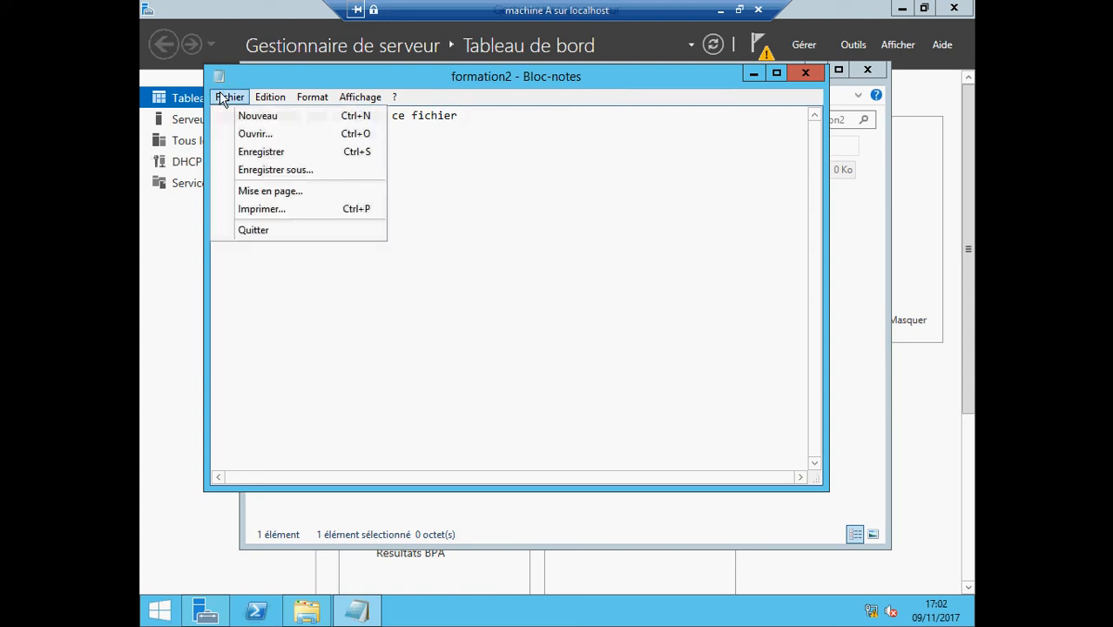
pyautogui.click(251, 153)
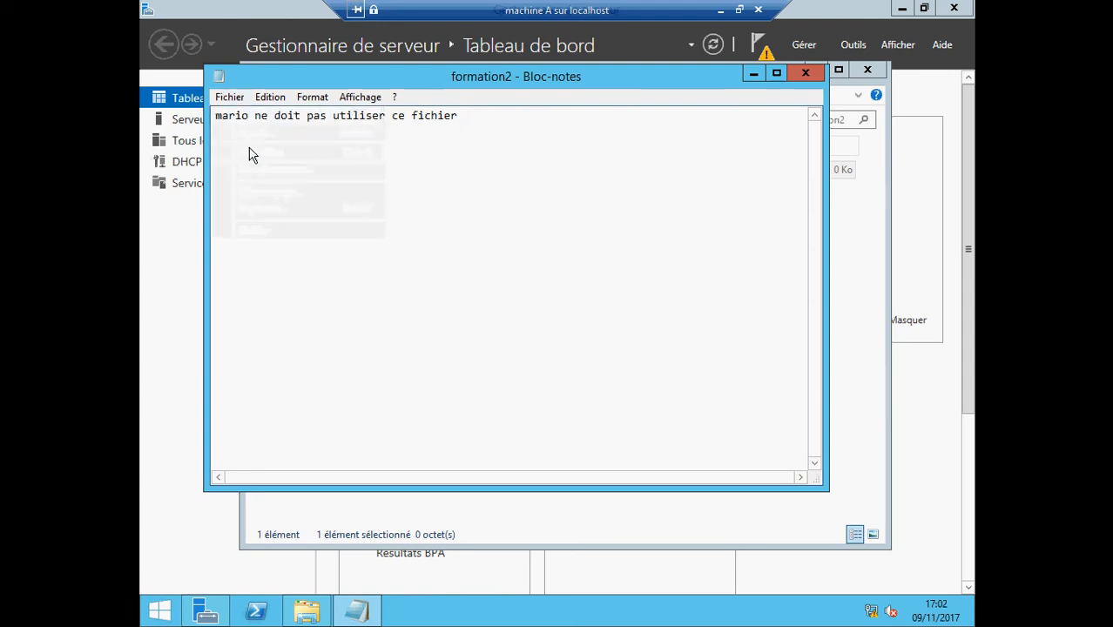
pyautogui.click(794, 74)
pyautogui.click(866, 70)
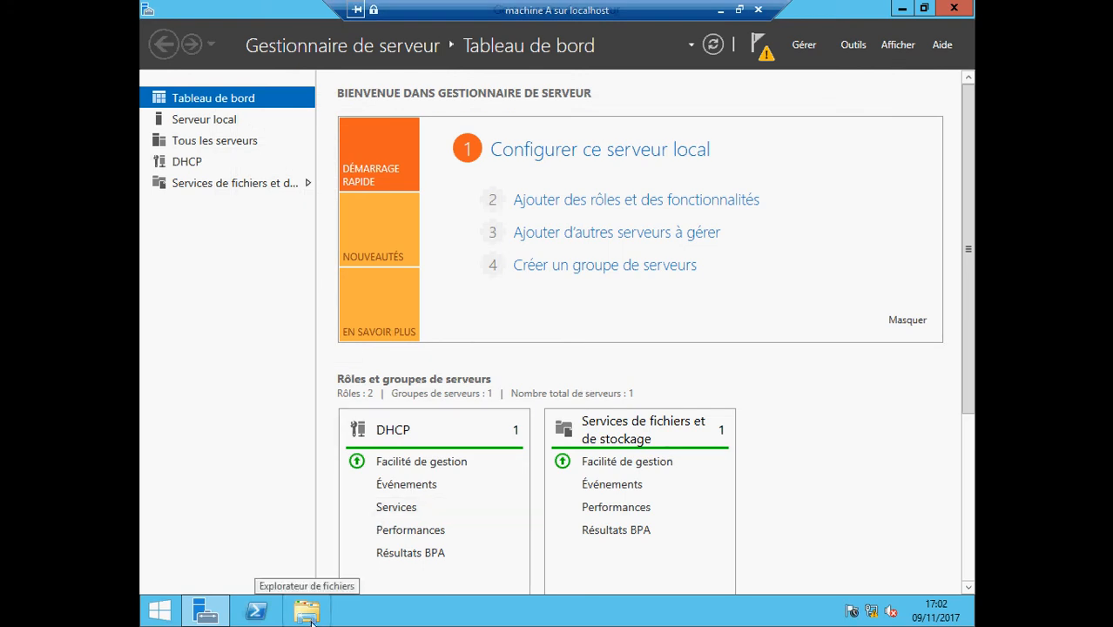
# Check that formation1 and formation2 are on C:, then minimize Server Manager and Explorer
pyautogui.click(307, 613)
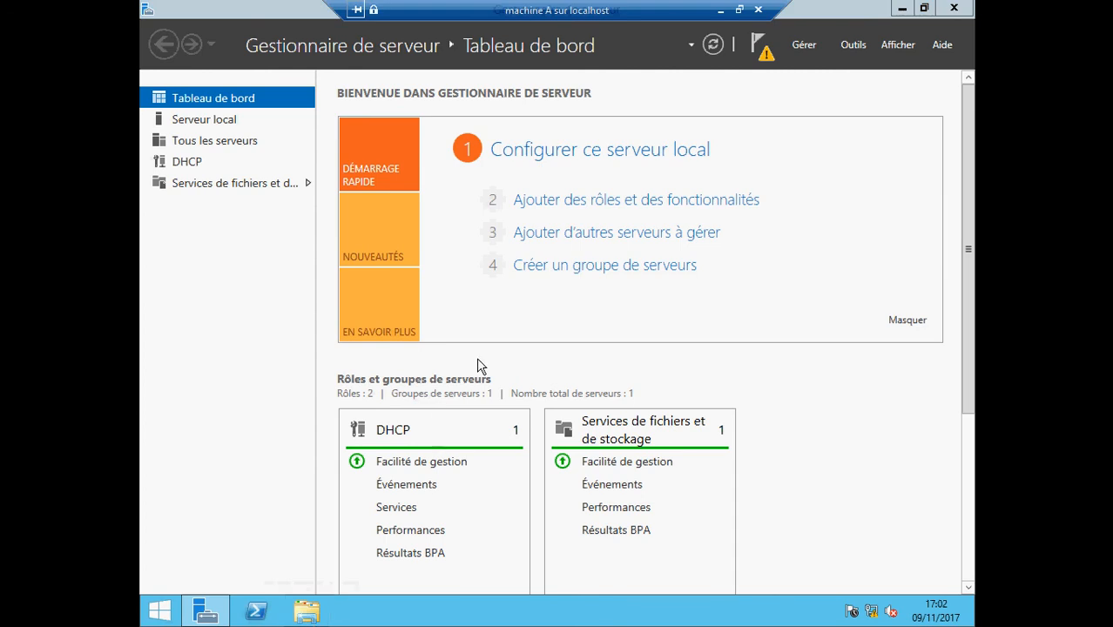
pyautogui.click(902, 8)
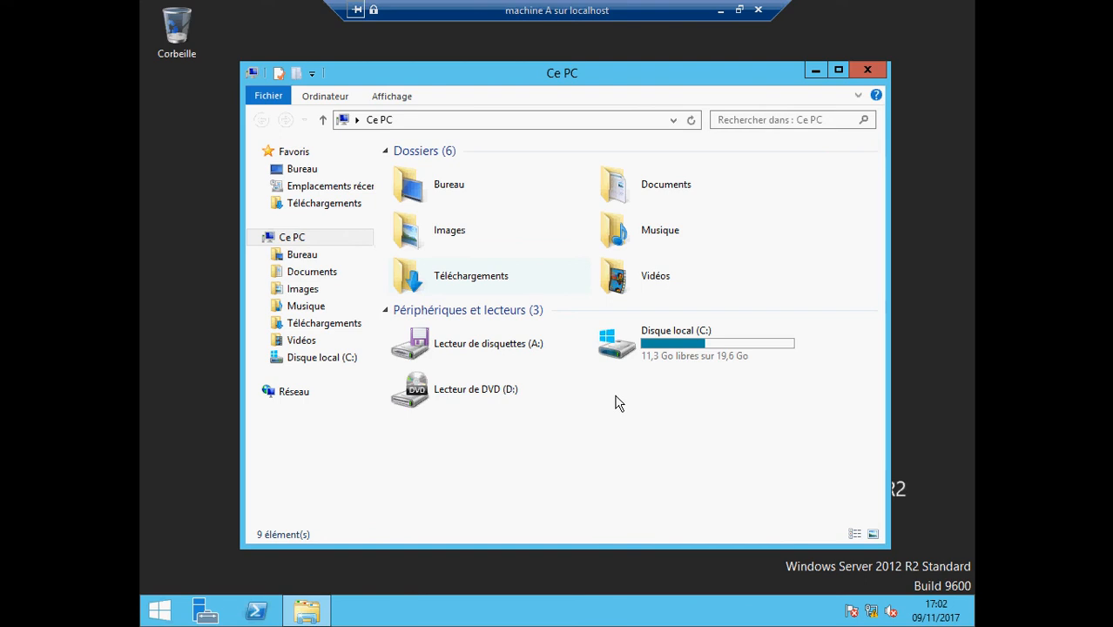
pyautogui.doubleClick(653, 356)
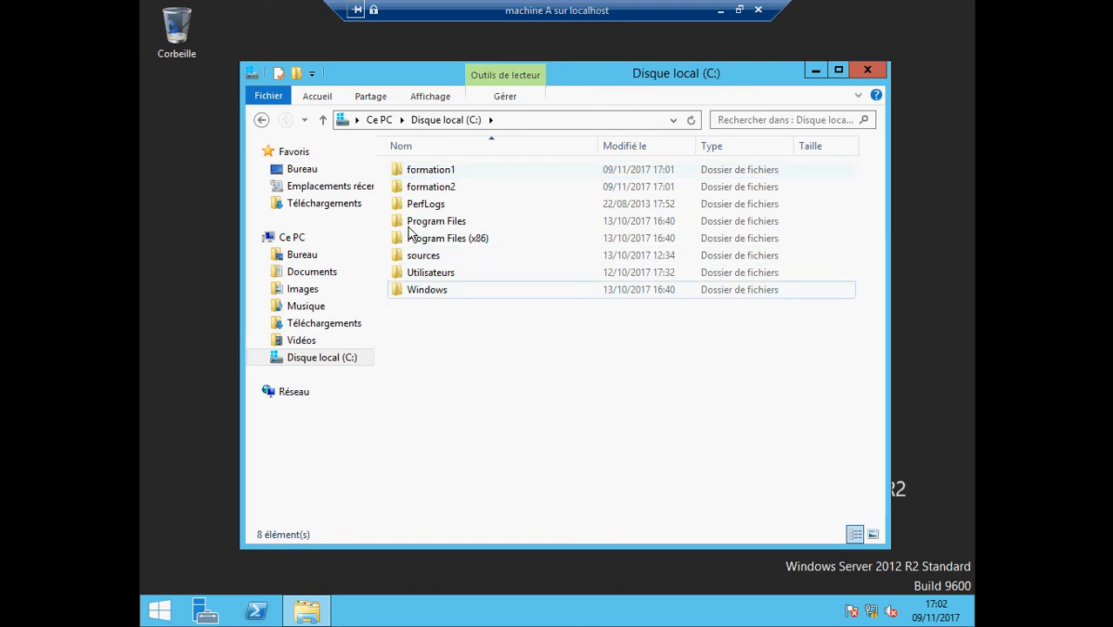
pyautogui.moveTo(419, 190)
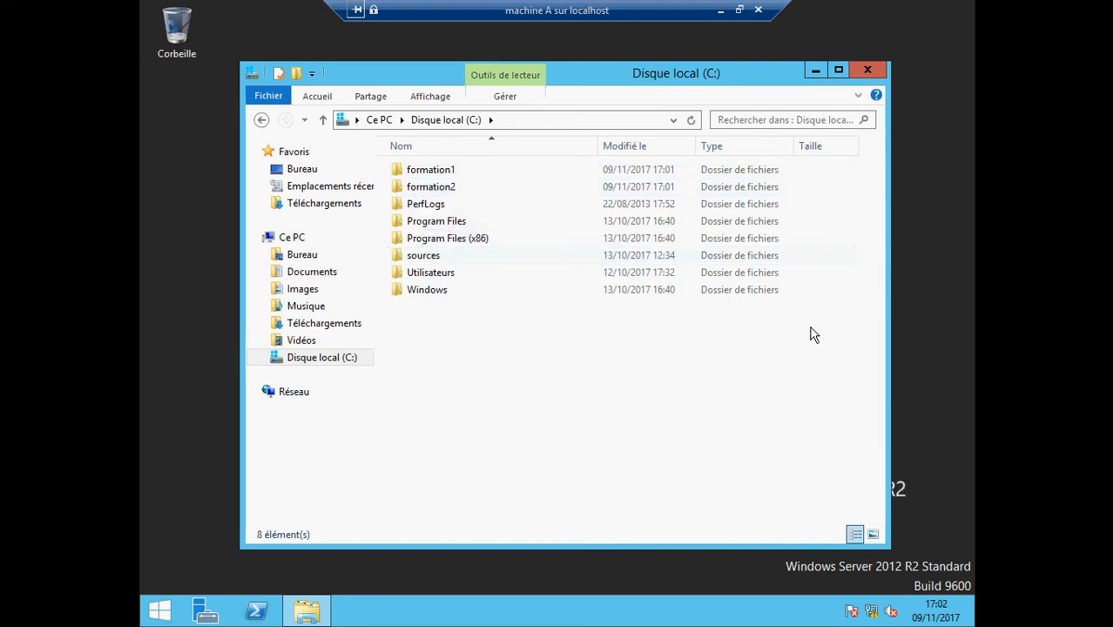
pyautogui.click(815, 70)
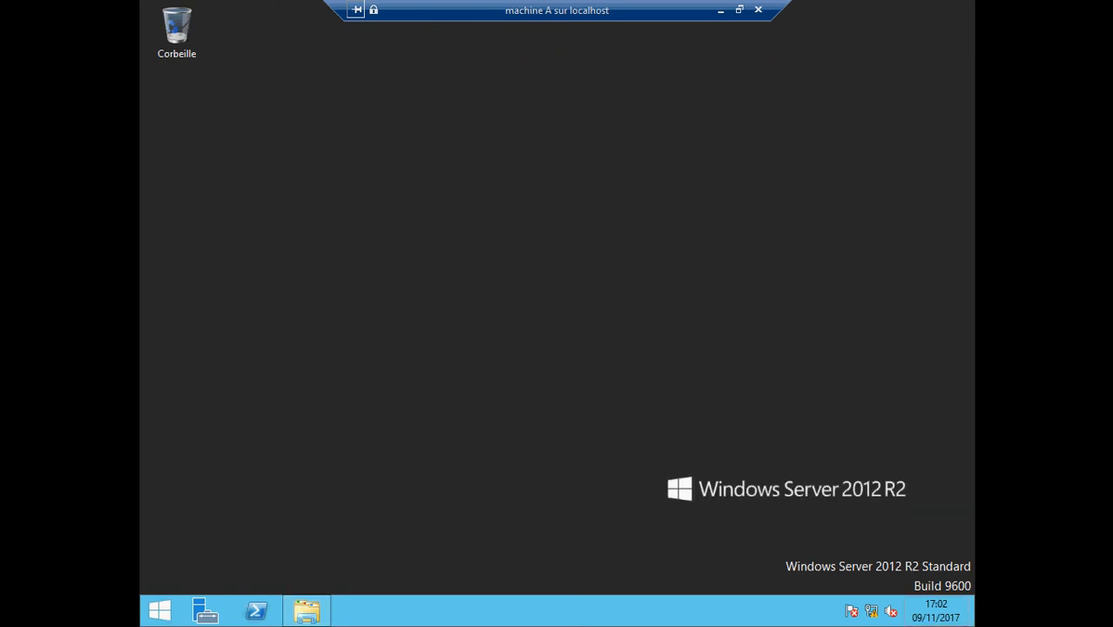
pyautogui.moveTo(973, 567)
# Search for mmc and launch an empty Console1 management console
pyautogui.press('super+s')
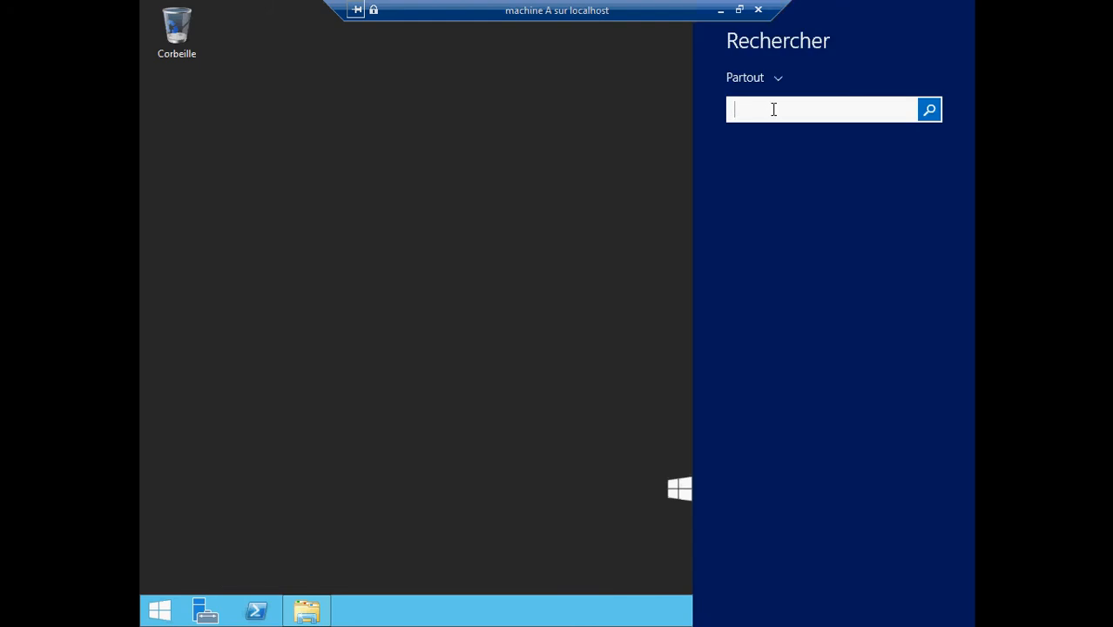
pyautogui.write('mmc')
pyautogui.press('Return')
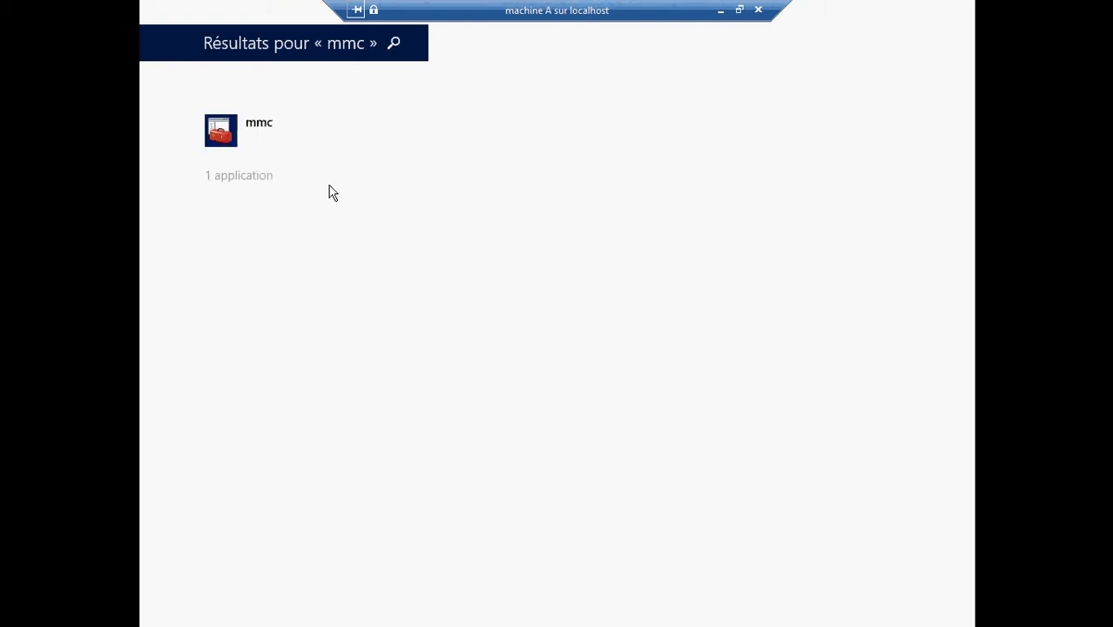
pyautogui.doubleClick(227, 131)
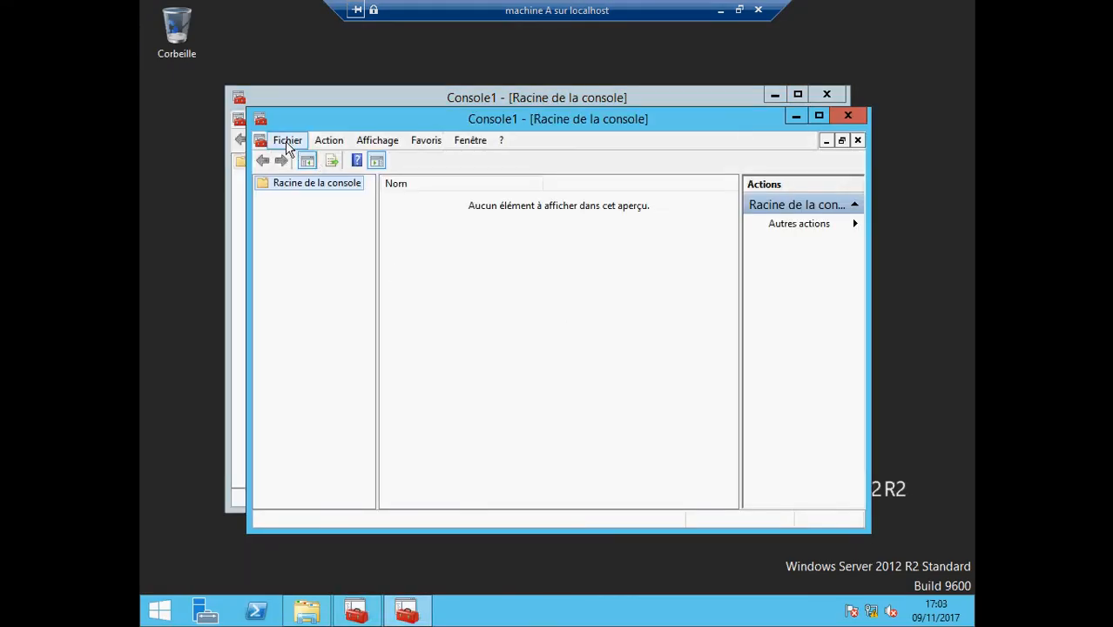
# Add the local-computer Utilisateurs et groupes locaux snap-in to Console1 and expand it
pyautogui.click(287, 143)
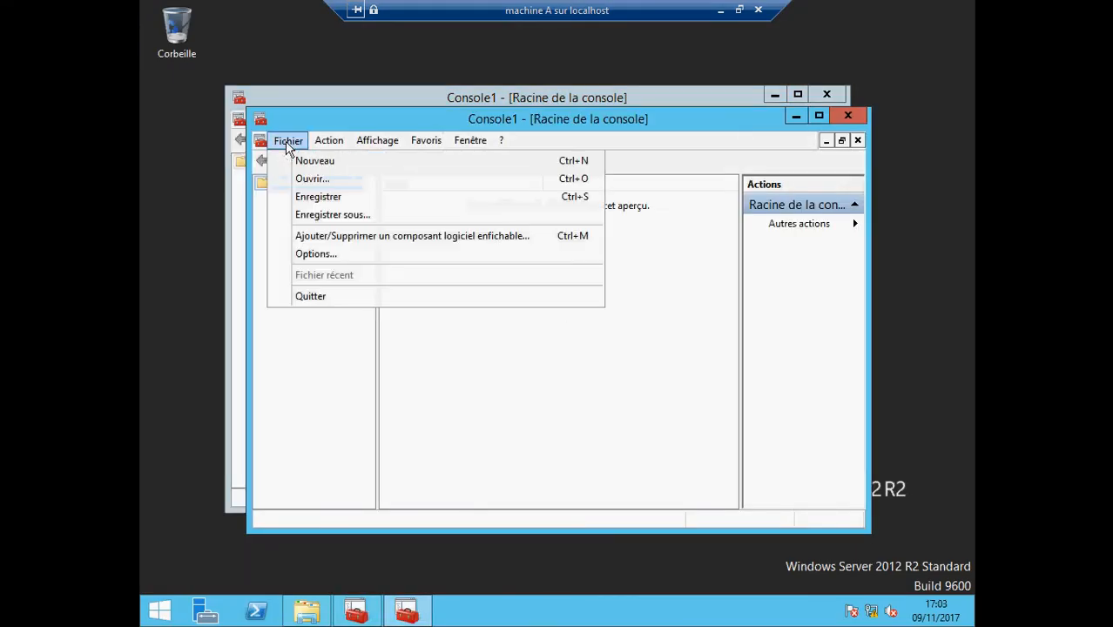
pyautogui.click(320, 237)
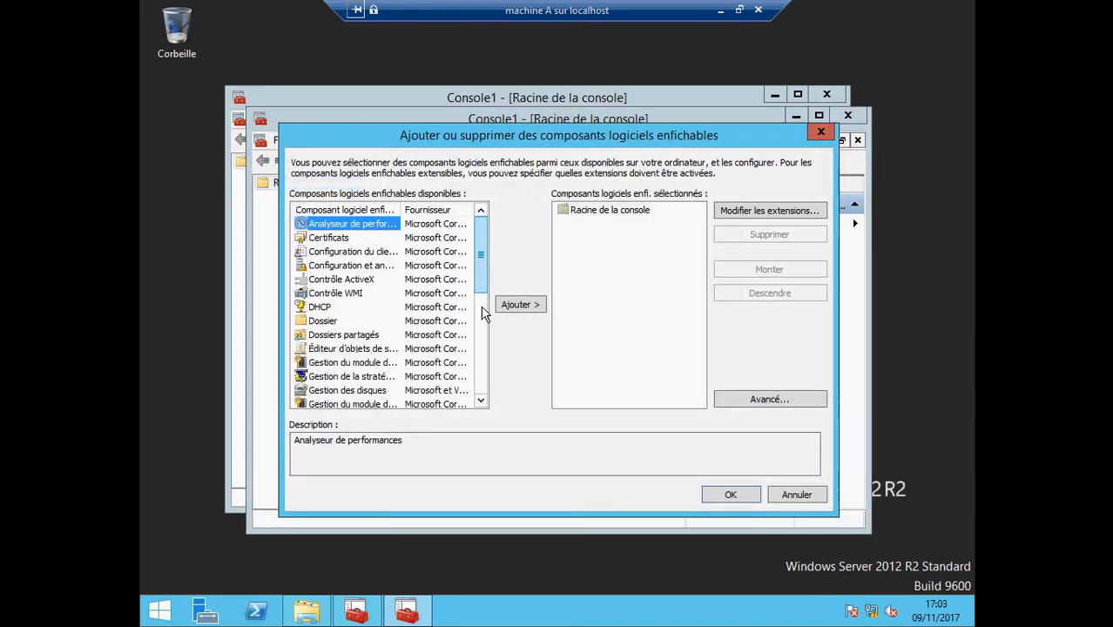
pyautogui.moveTo(480, 245); pyautogui.dragTo(481, 356)
pyautogui.click(358, 391)
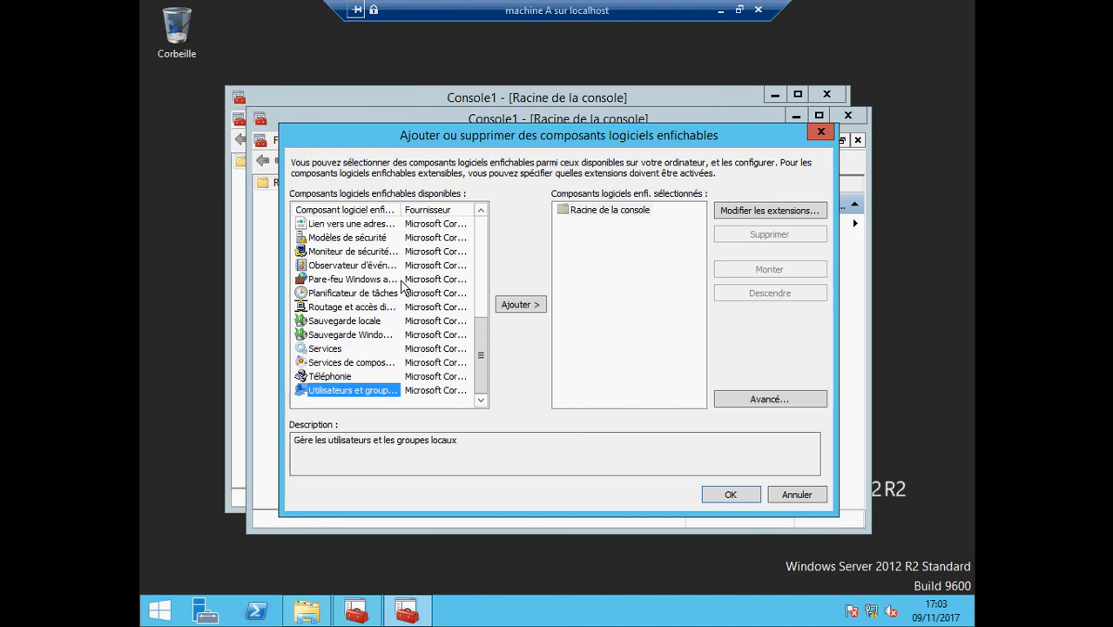
pyautogui.moveTo(402, 210); pyautogui.dragTo(441, 210)
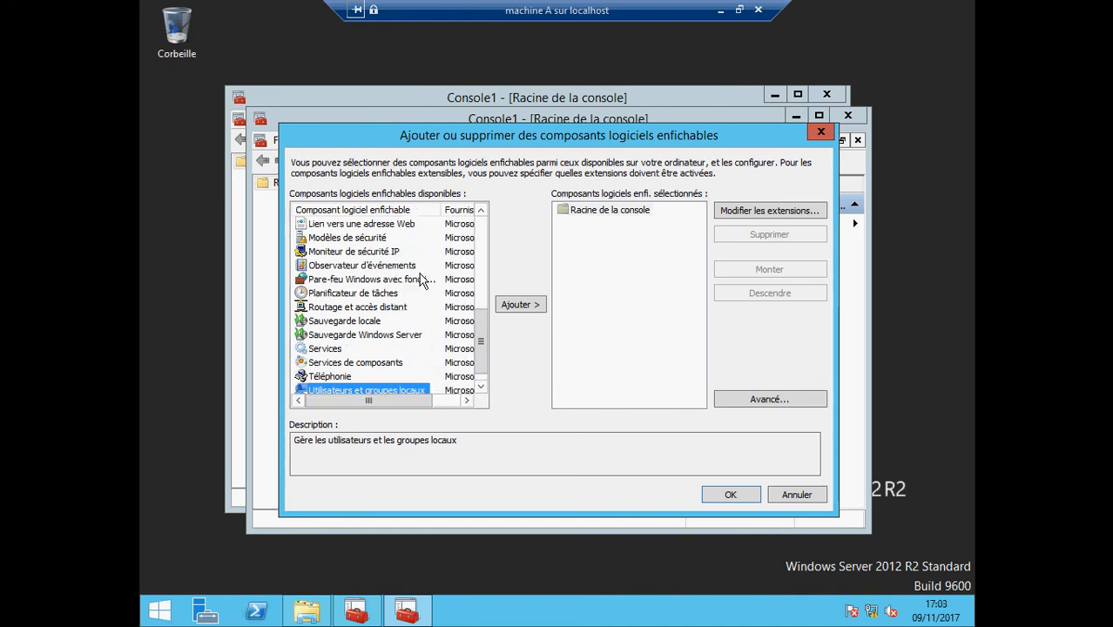
pyautogui.click(518, 305)
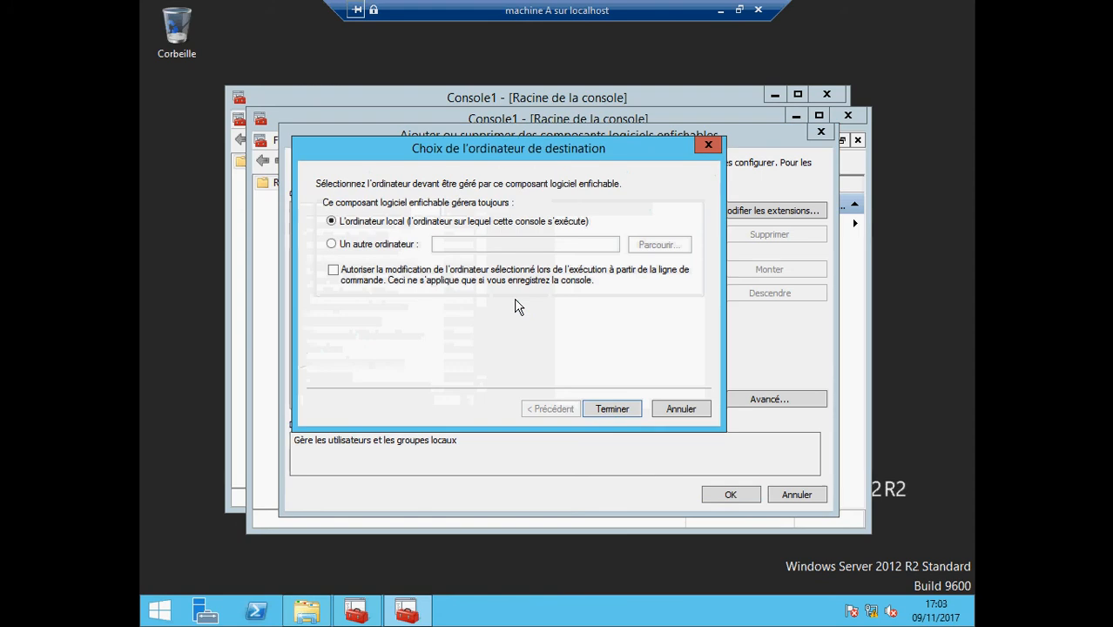
pyautogui.click(605, 410)
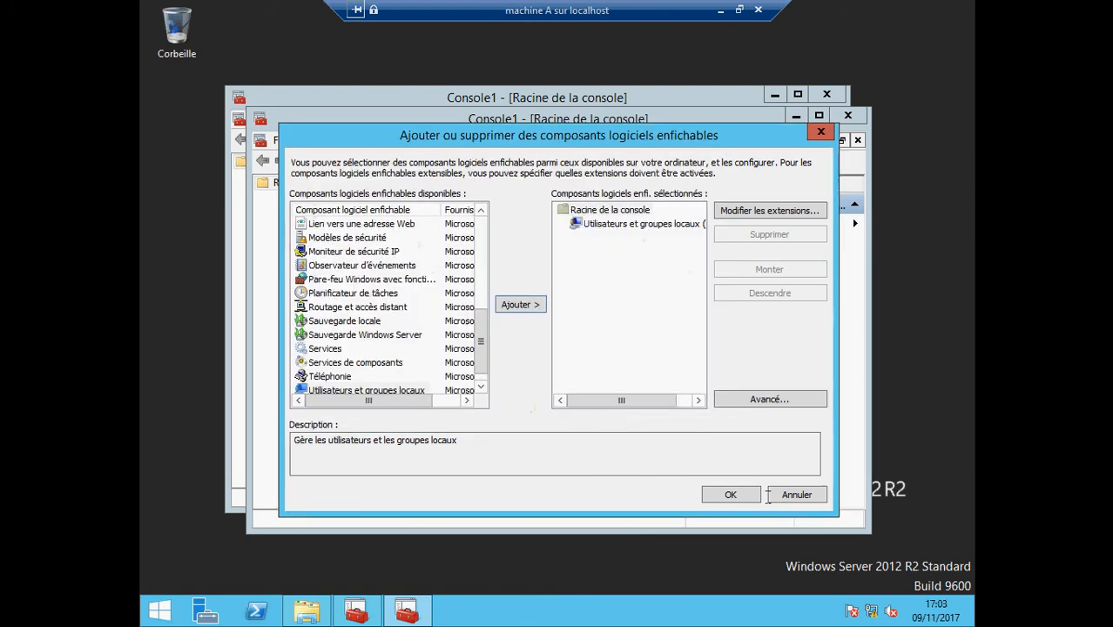
pyautogui.click(732, 495)
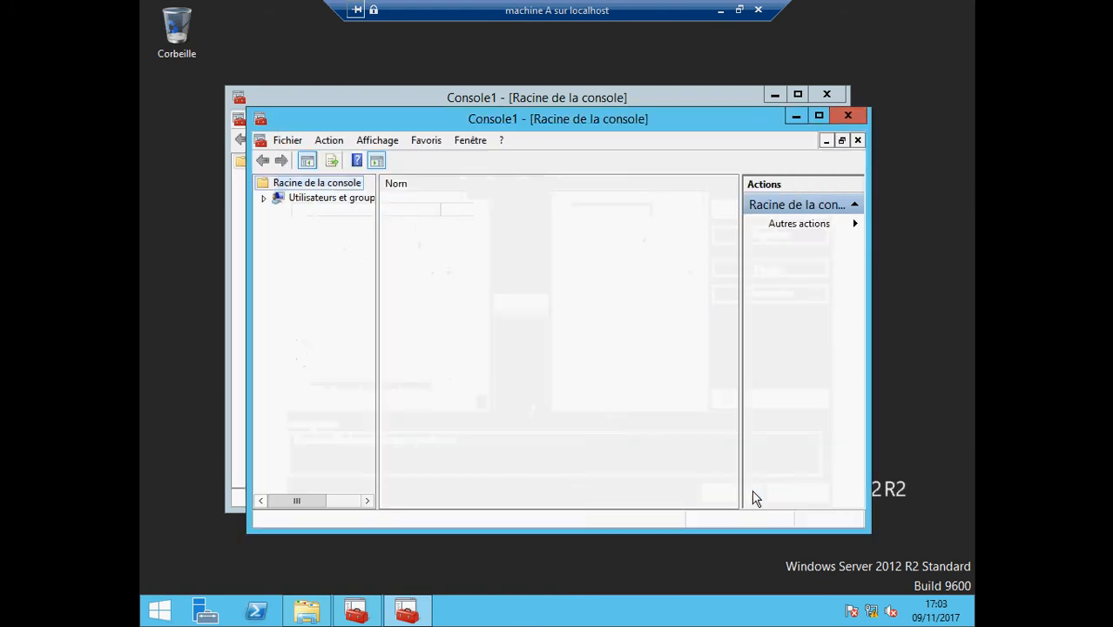
pyautogui.click(265, 200)
# Create the local user mario from the Utilisateurs list with Nouvel utilisateur, then close the form
pyautogui.click(304, 214)
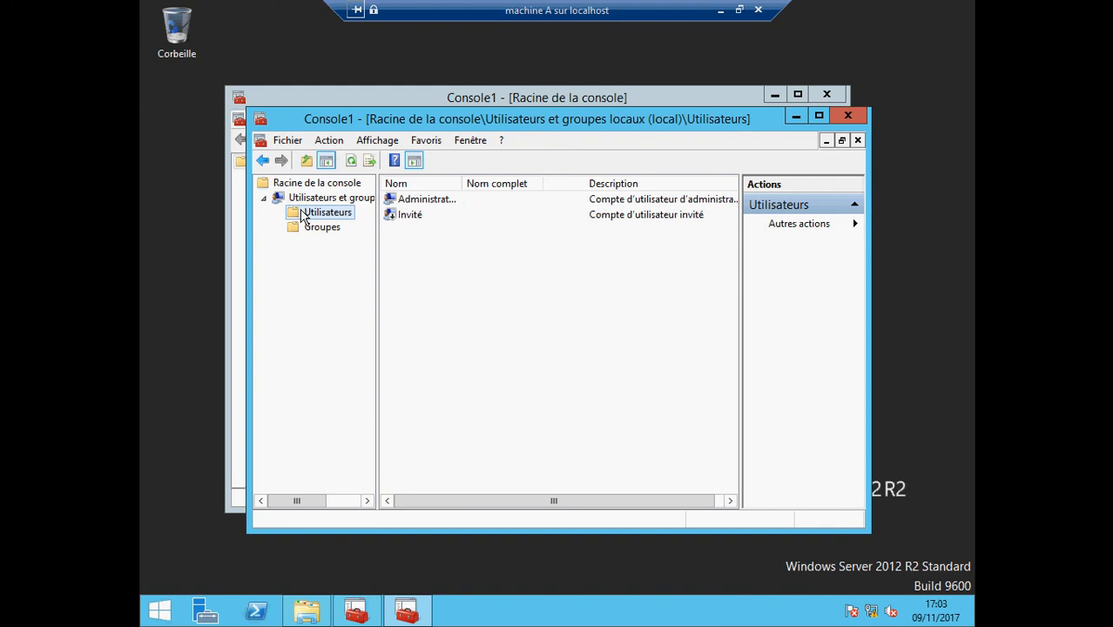
pyautogui.rightClick(432, 233)
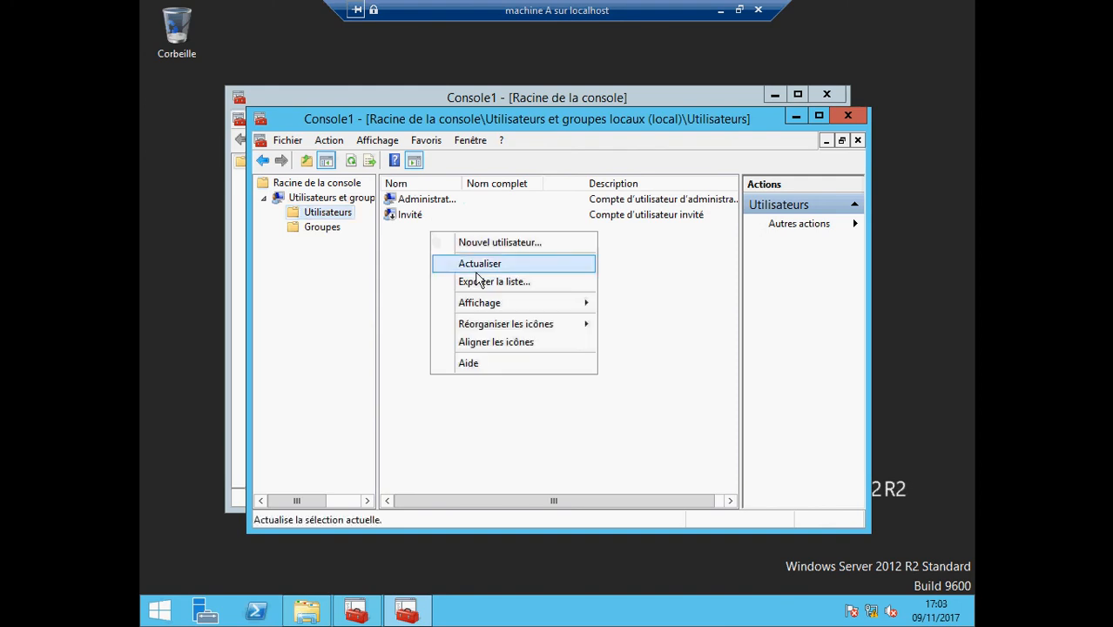
pyautogui.click(509, 242)
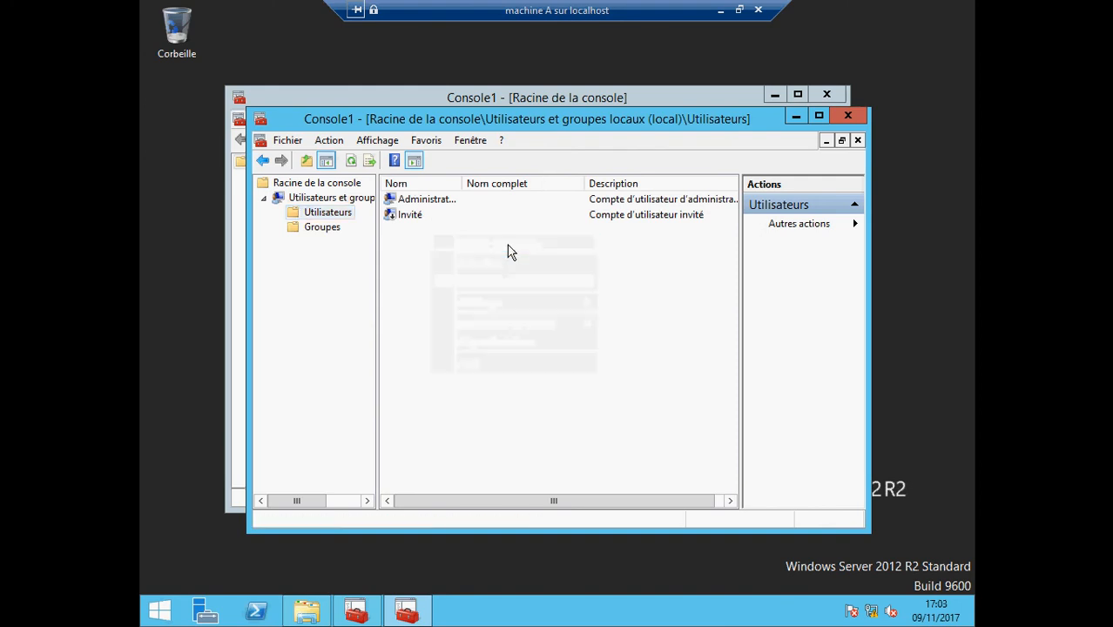
pyautogui.write('mar')
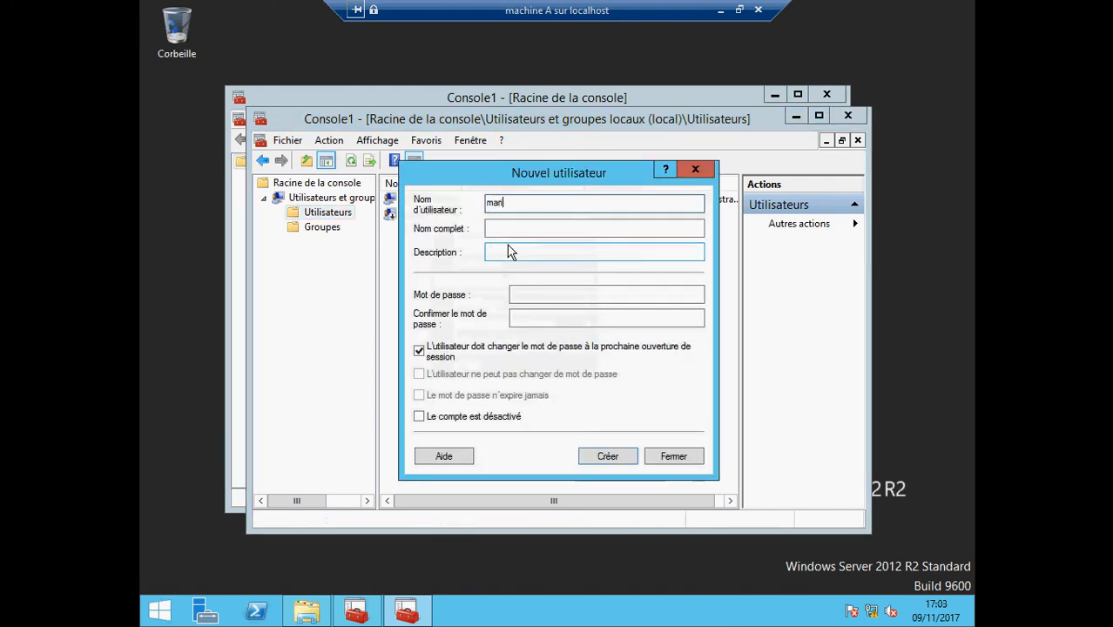
pyautogui.write('io')
pyautogui.click(604, 462)
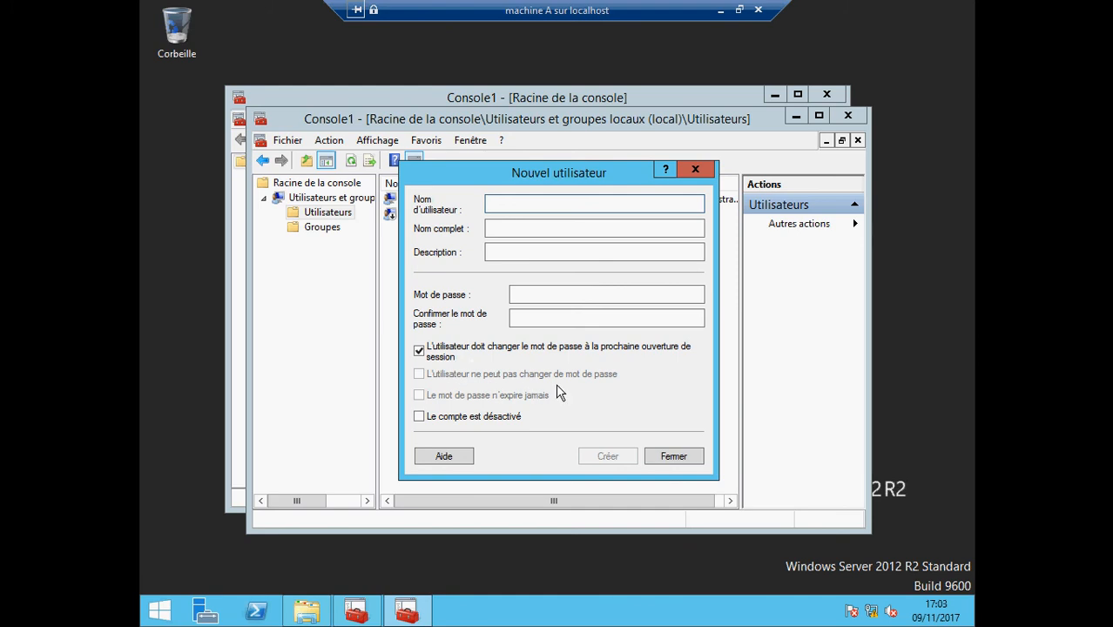
pyautogui.click(419, 351)
pyautogui.click(420, 397)
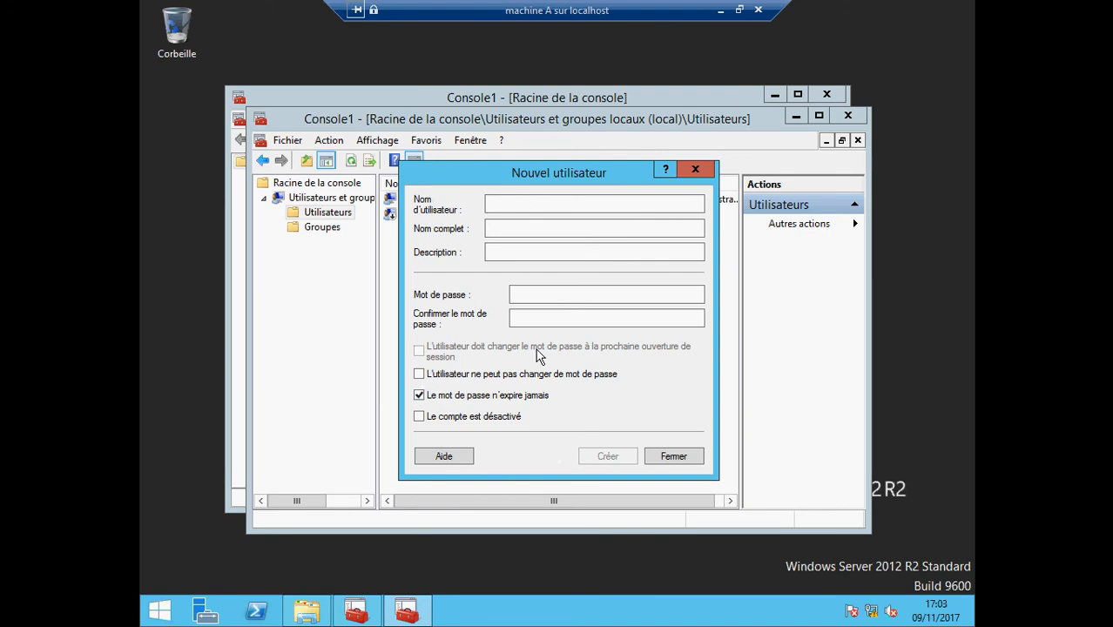
pyautogui.click(419, 396)
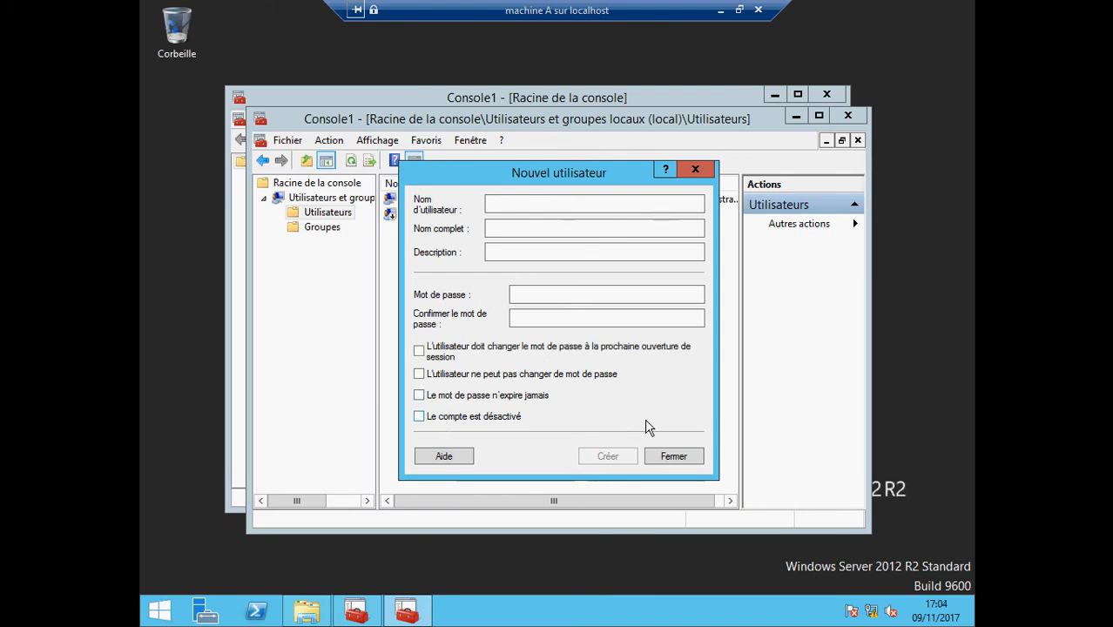
pyautogui.click(674, 457)
pyautogui.rightClick(409, 234)
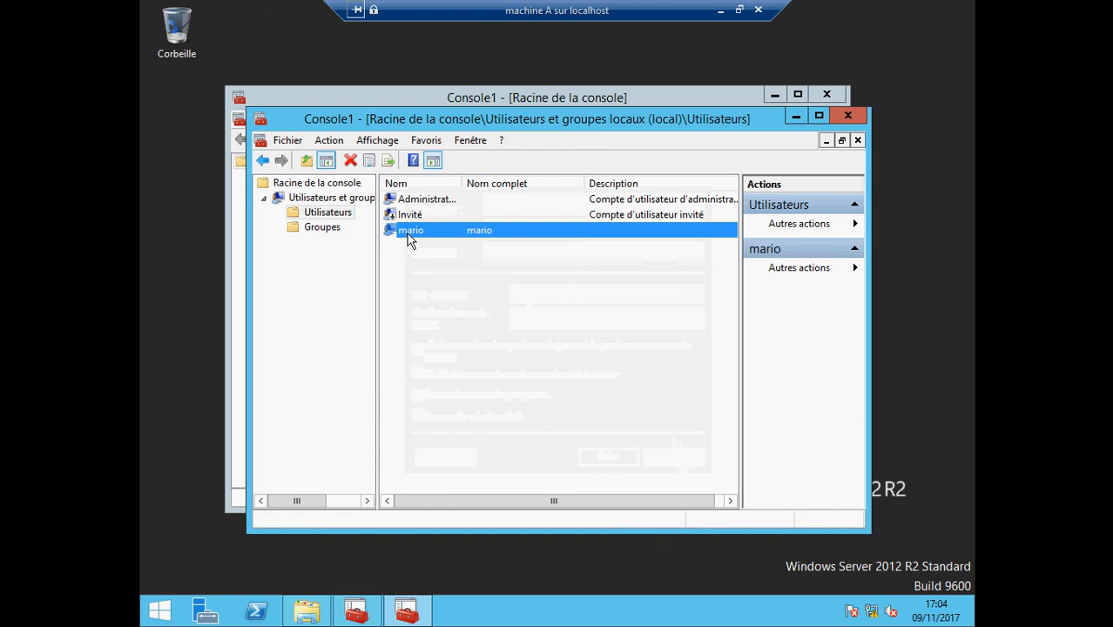
# Review mario's Propriétés, then open Définir le mot de passe and dismiss its warning
pyautogui.click(449, 328)
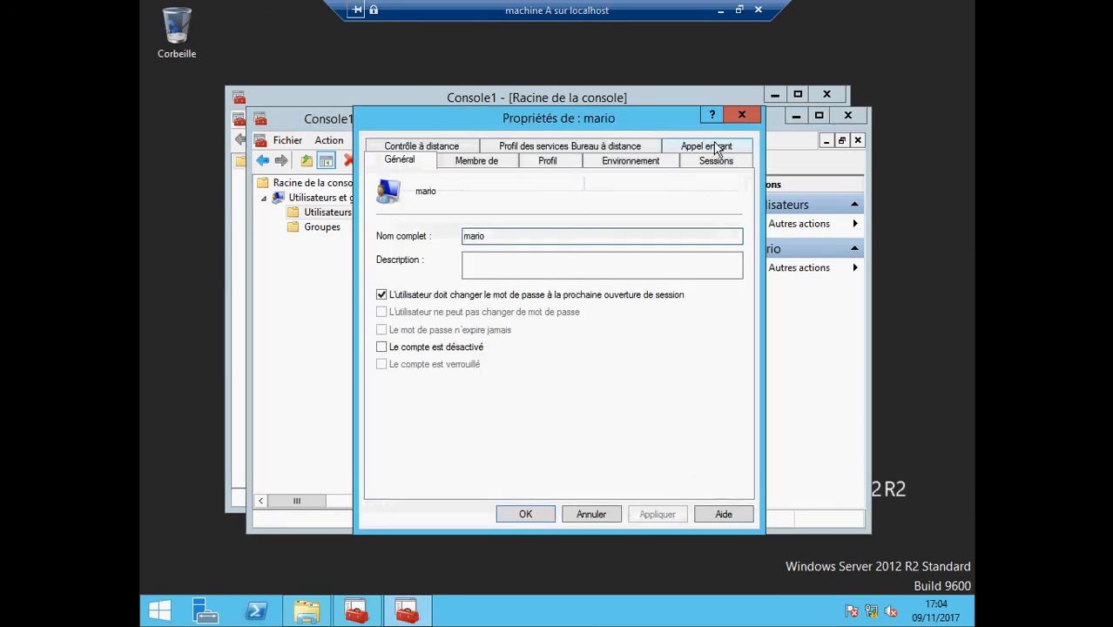
pyautogui.click(740, 117)
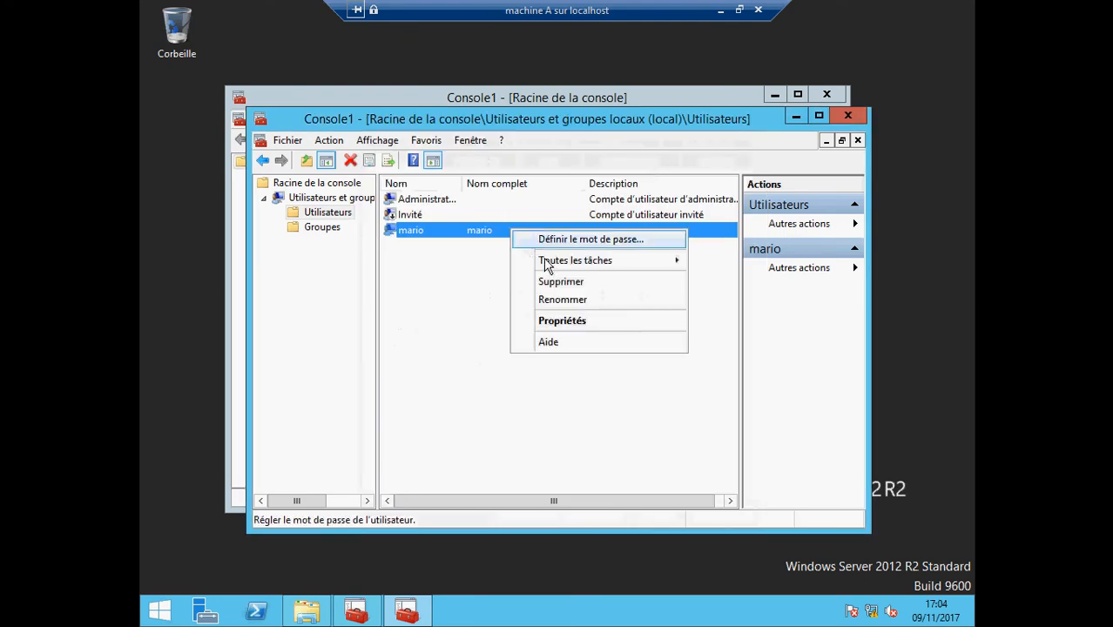
pyautogui.click(562, 240)
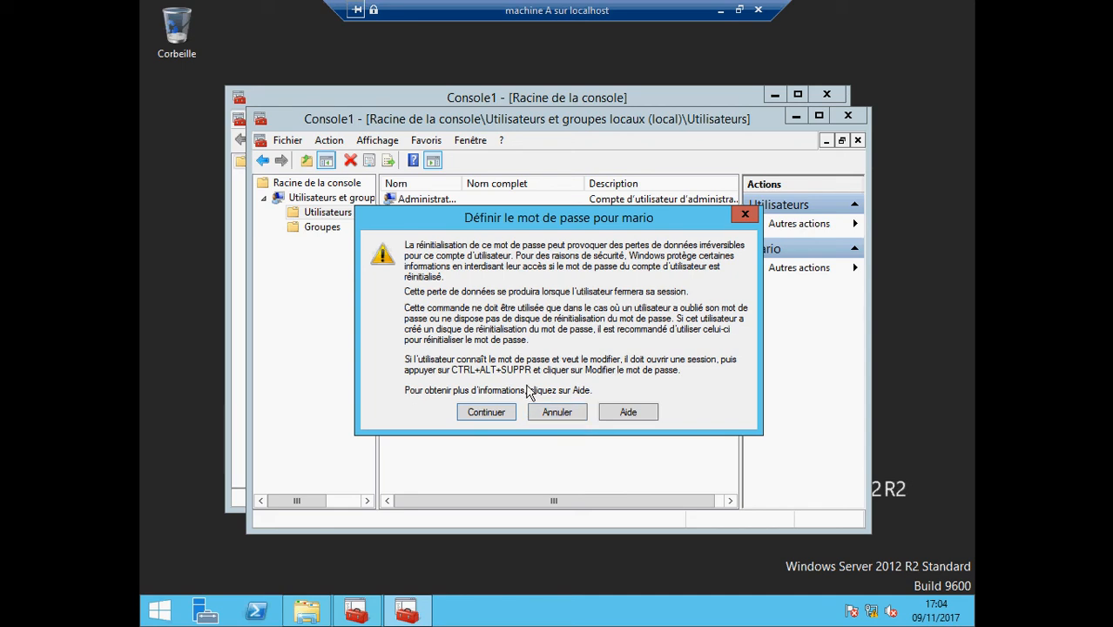
pyautogui.click(558, 412)
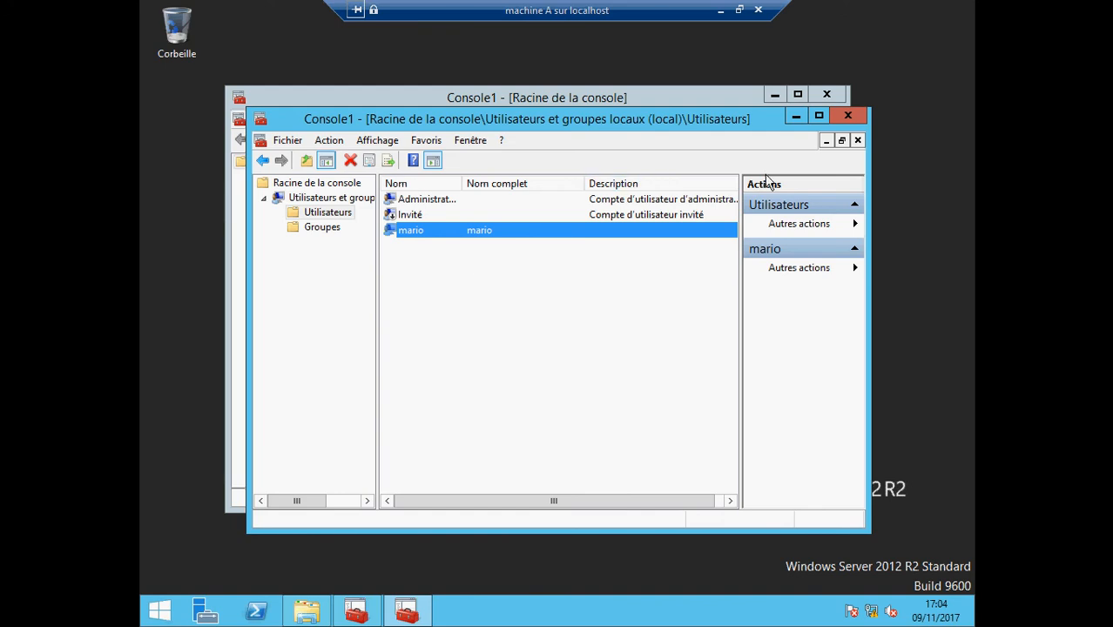
# Close both Console1 windows, answering Non to saving the console settings
pyautogui.click(848, 115)
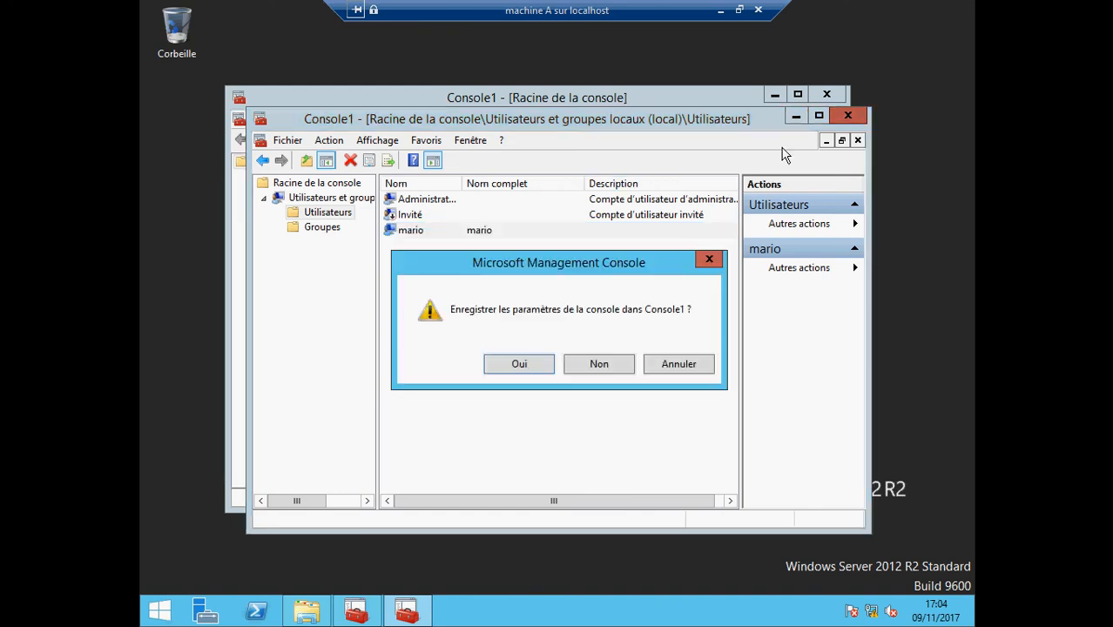
pyautogui.click(616, 367)
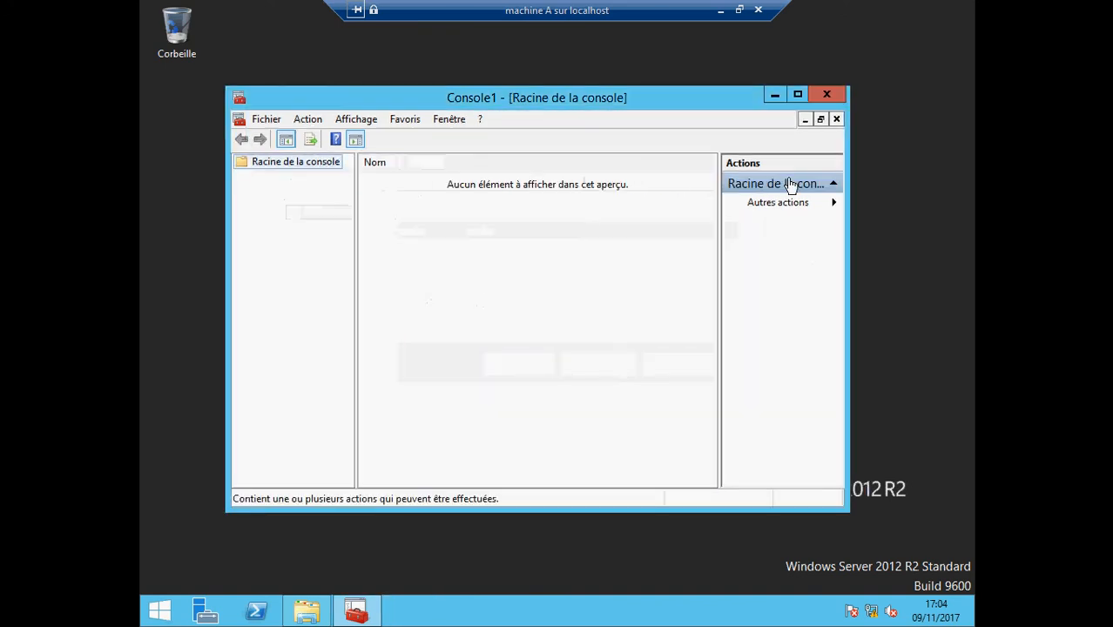
pyautogui.click(827, 94)
# Share C:\formation1 with mario through Des personnes spécifiques, answering the network discovery prompt
pyautogui.click(307, 610)
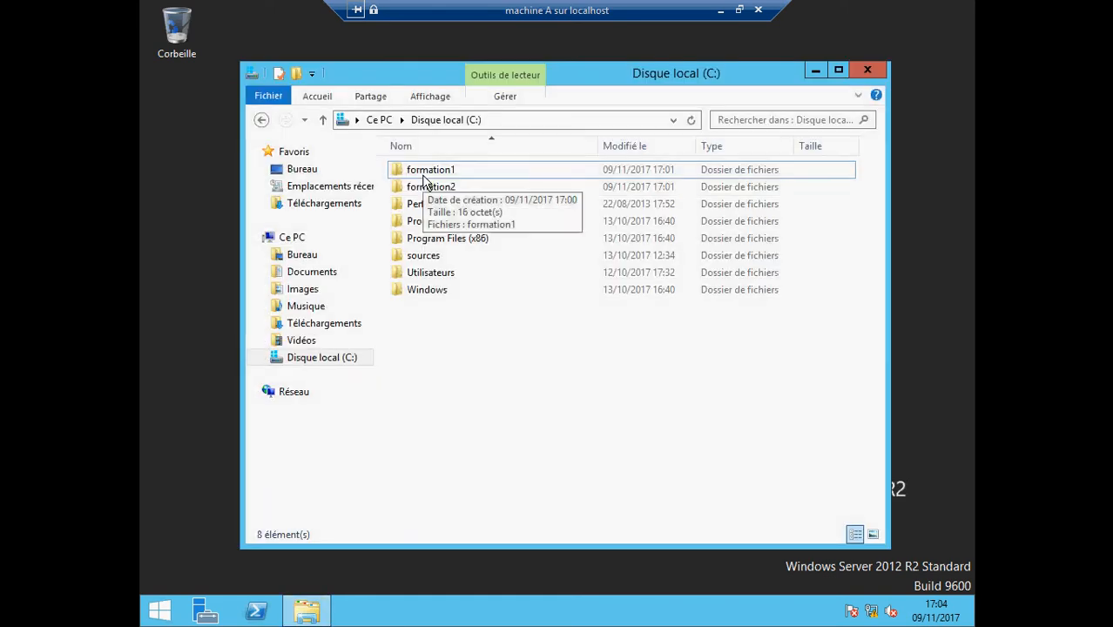
pyautogui.rightClick(424, 172)
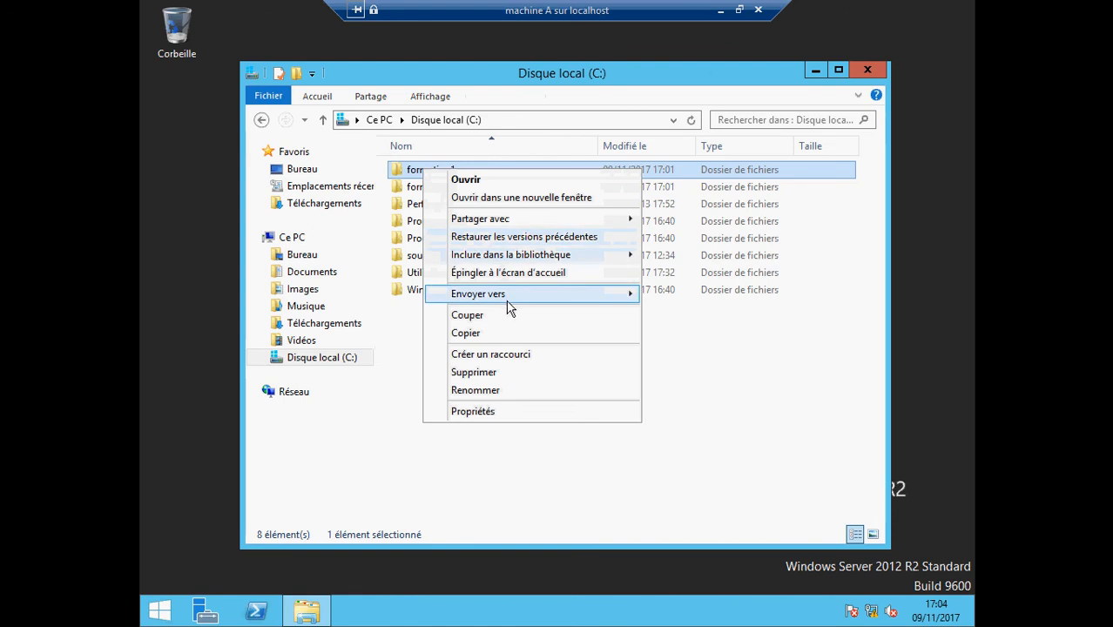
pyautogui.moveTo(530, 219)
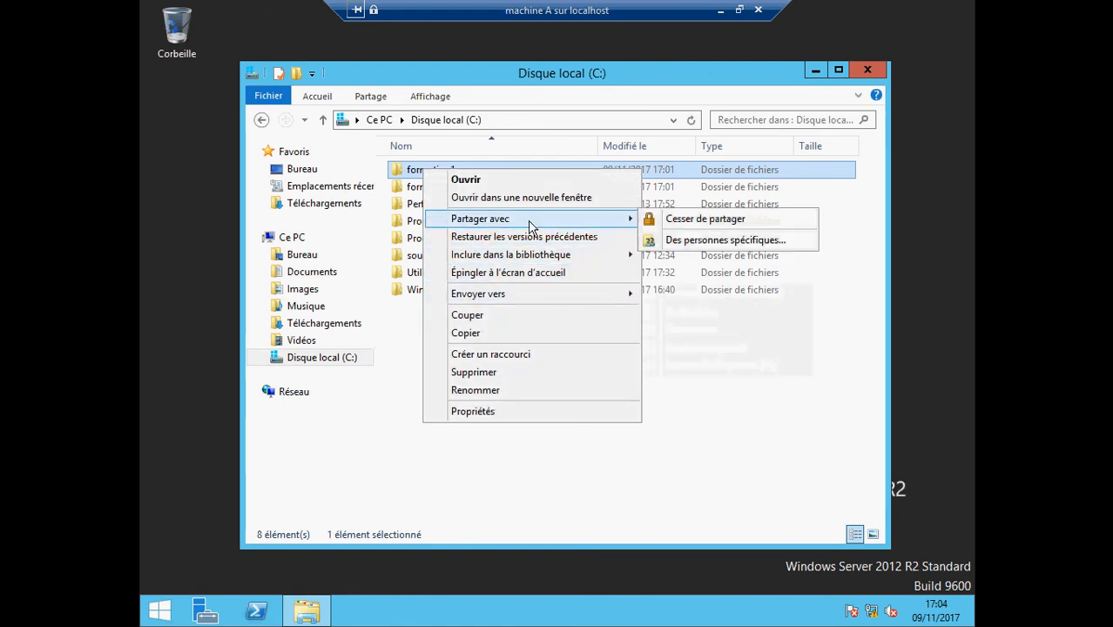
pyautogui.click(679, 241)
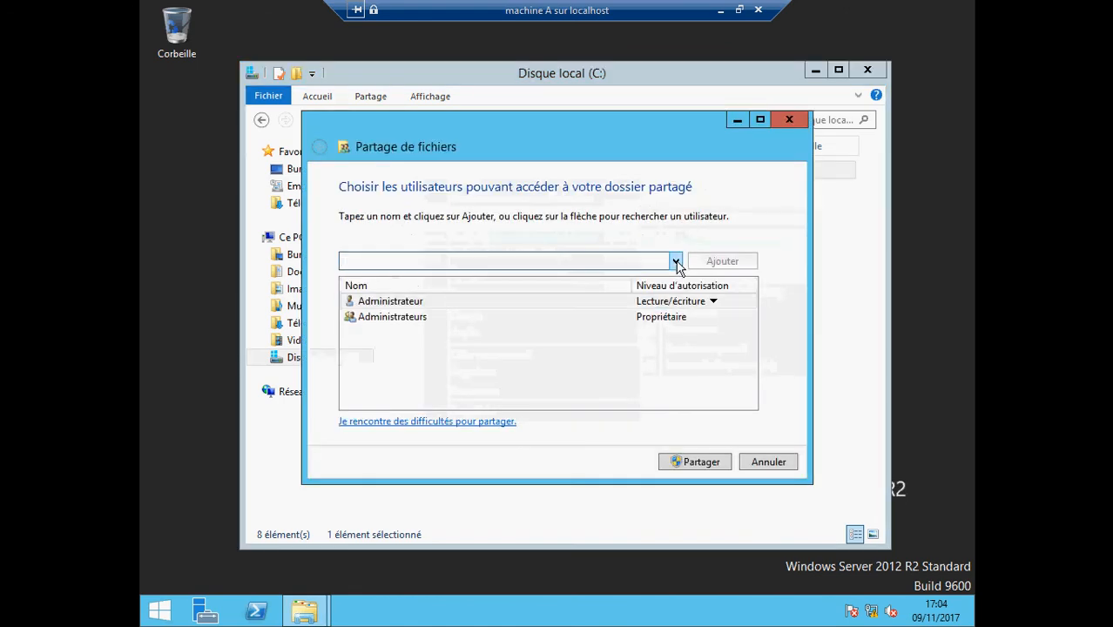
pyautogui.click(675, 260)
pyautogui.click(571, 290)
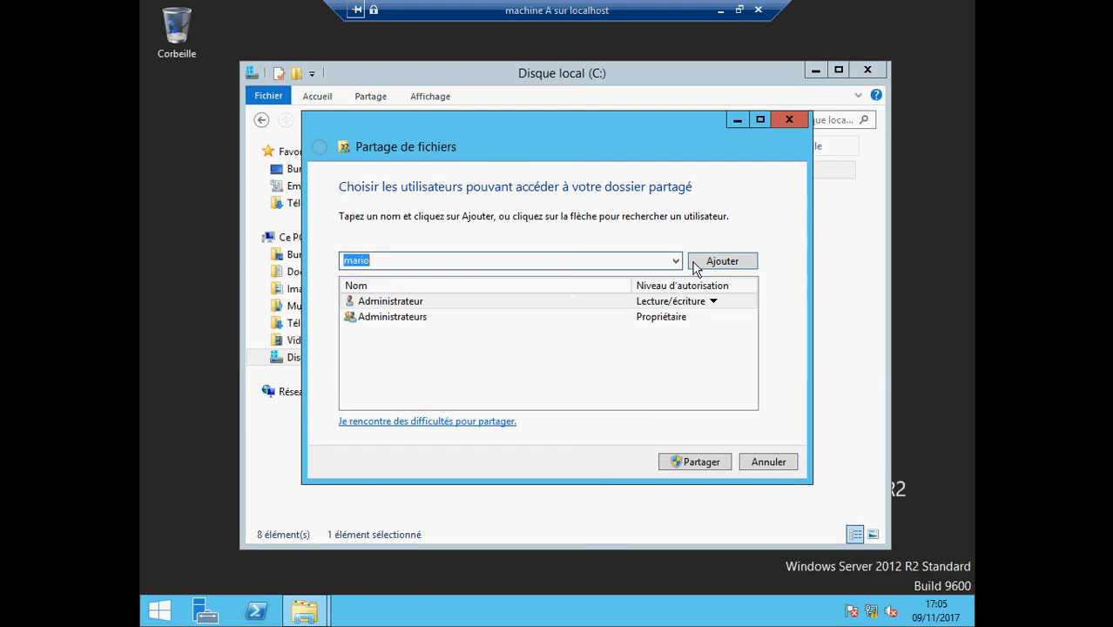
pyautogui.click(722, 260)
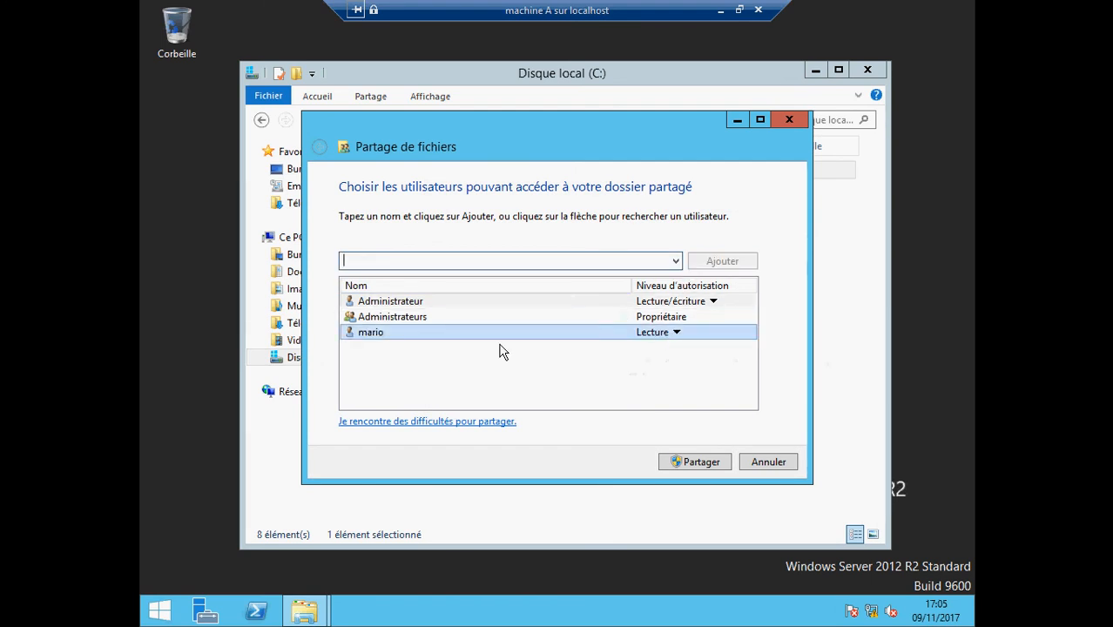
pyautogui.click(692, 461)
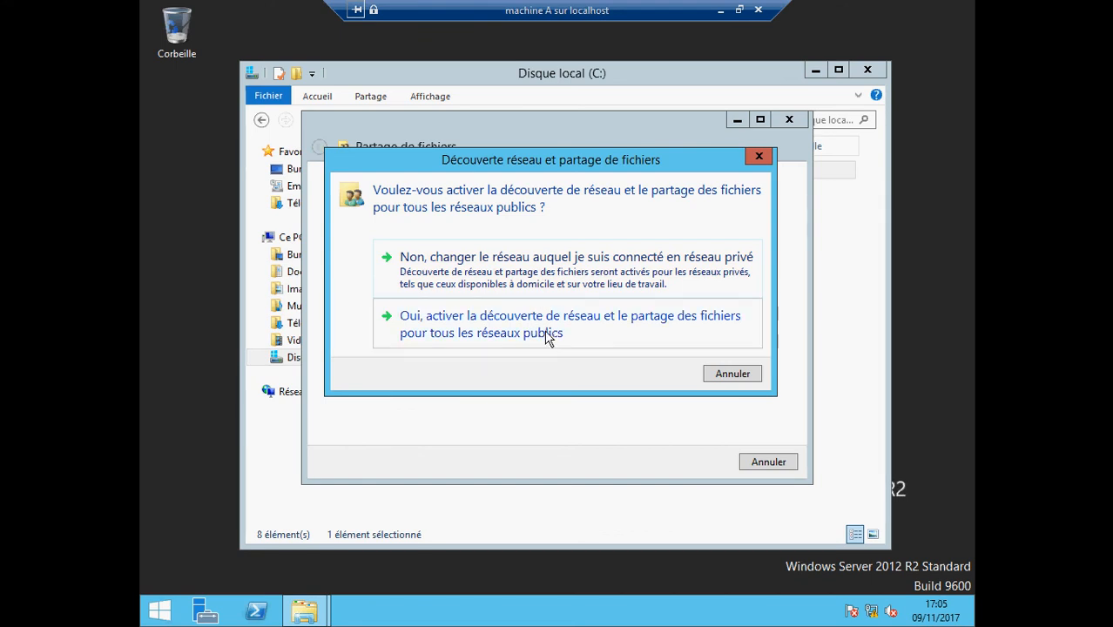
pyautogui.click(572, 284)
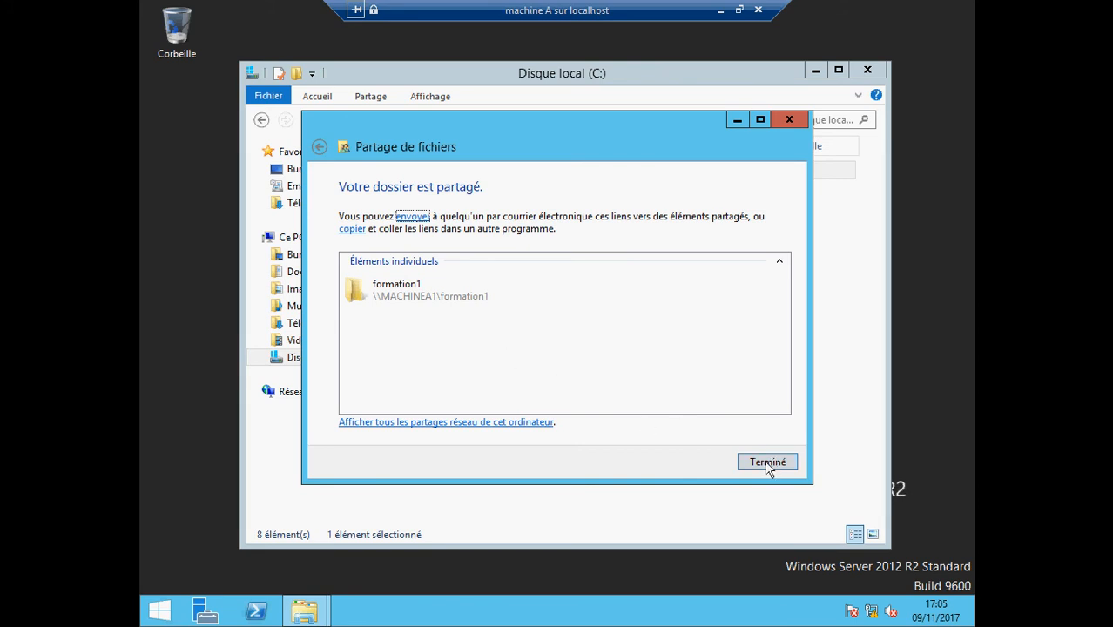
pyautogui.click(769, 470)
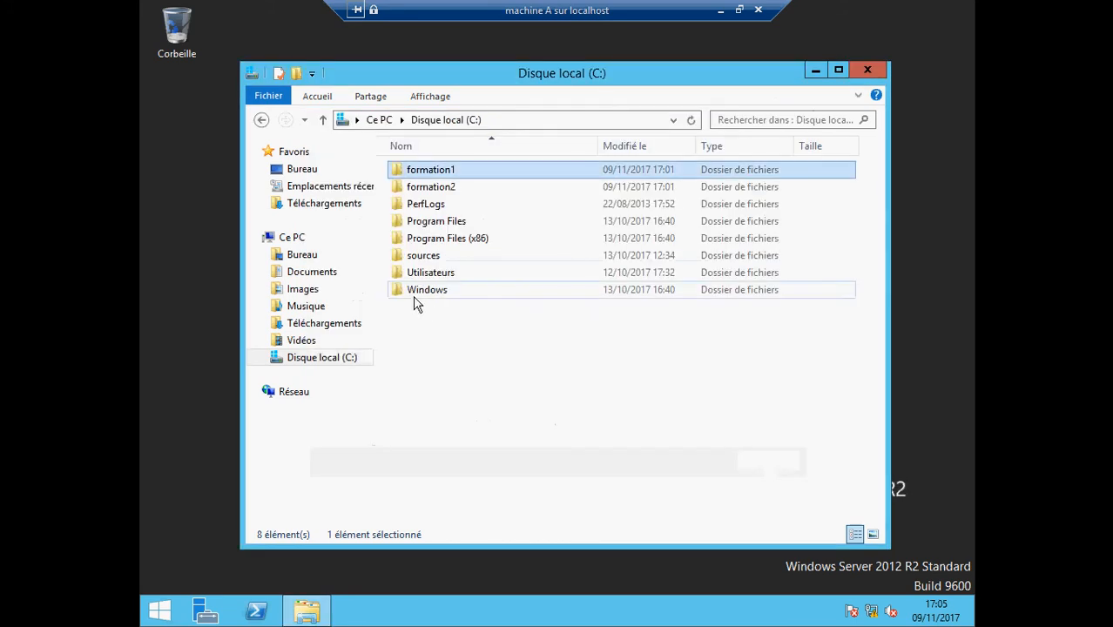
# Share C:\formation2 with mario through Partager avec > Des personnes spécifiques
pyautogui.click(421, 192)
pyautogui.rightClick(421, 195)
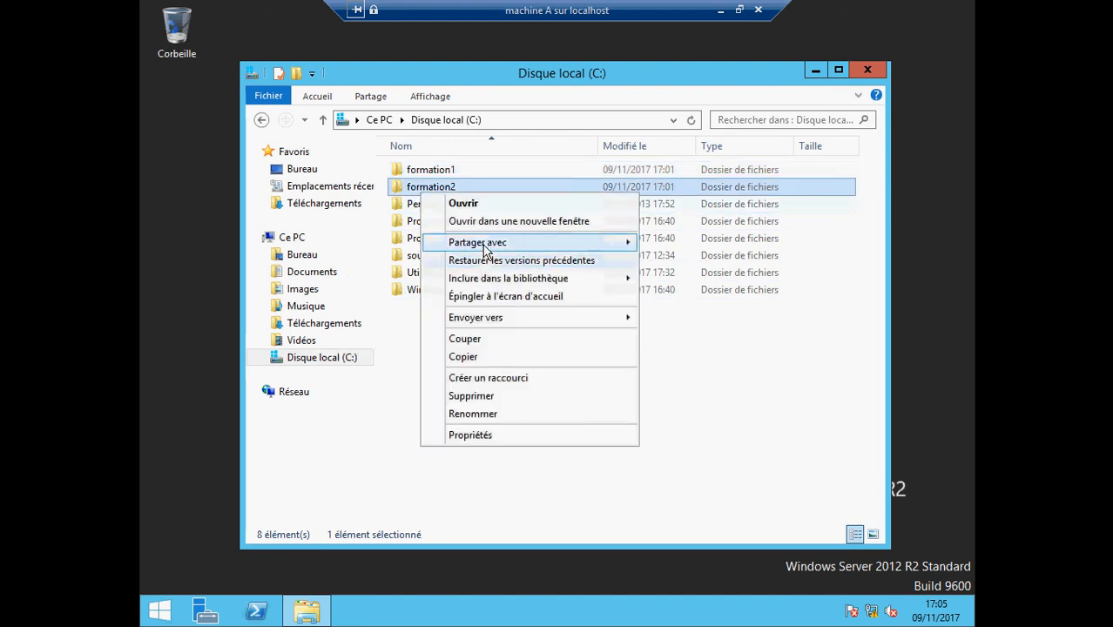
pyautogui.moveTo(485, 247)
pyautogui.click(713, 263)
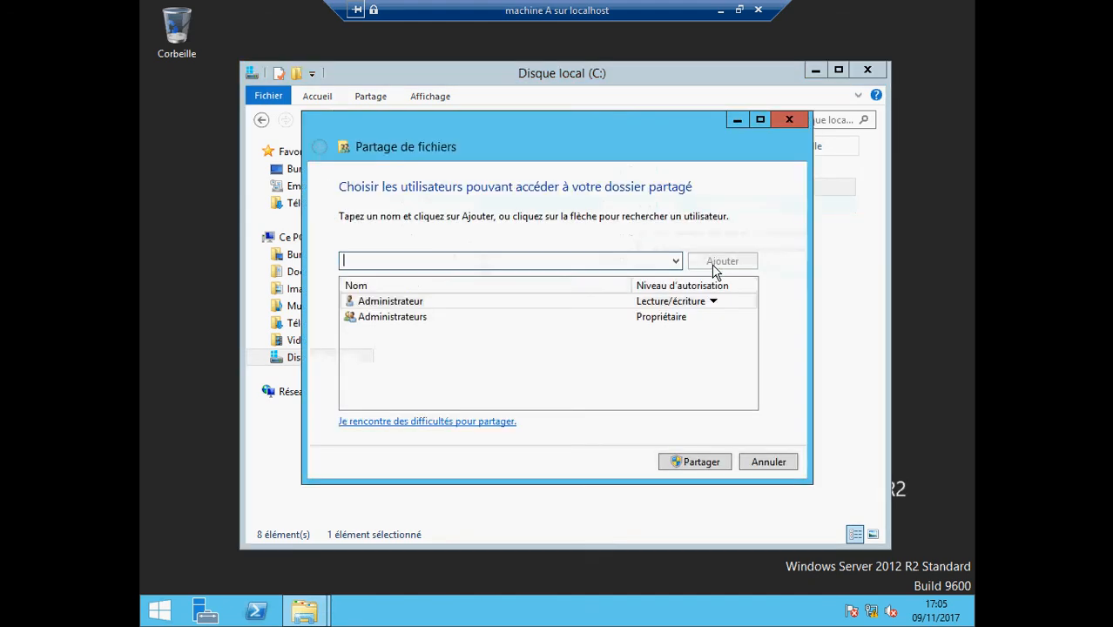
pyautogui.click(675, 262)
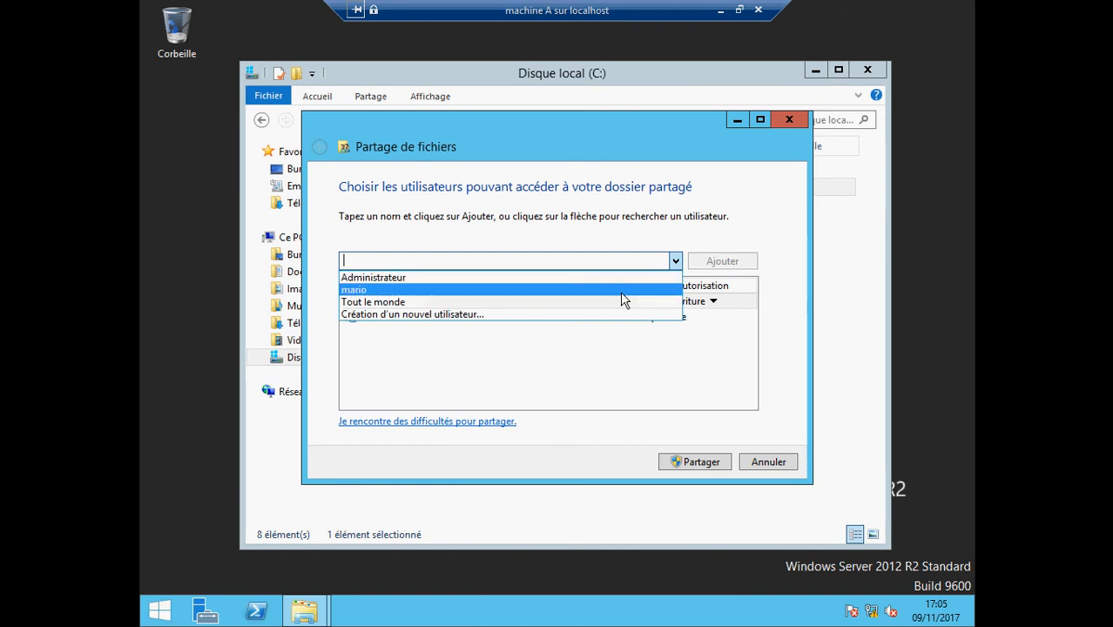
pyautogui.click(621, 291)
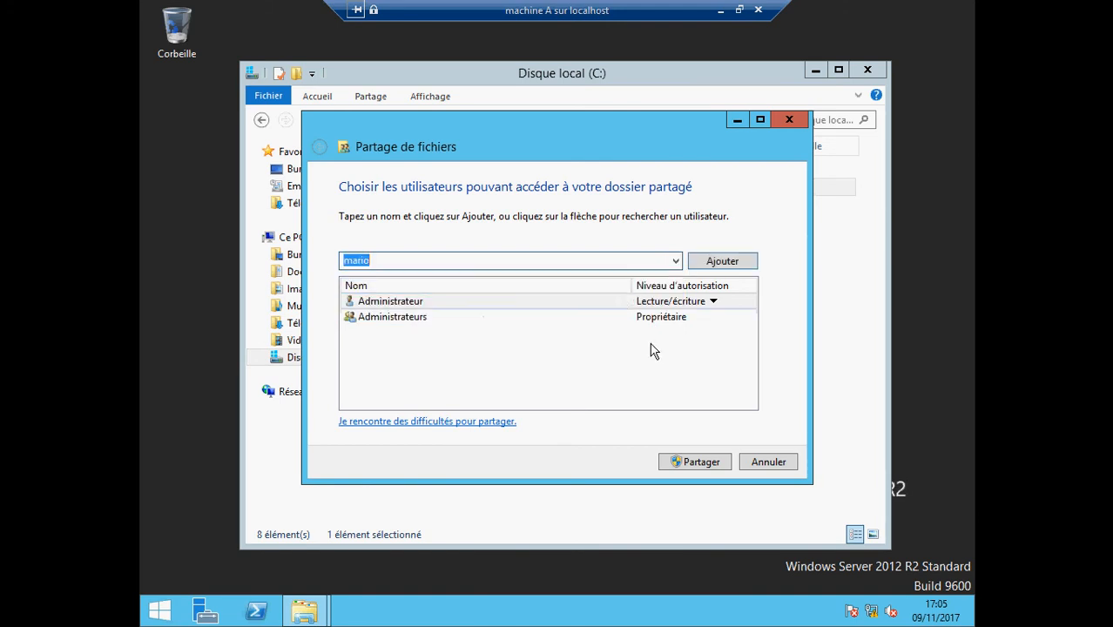
pyautogui.click(724, 261)
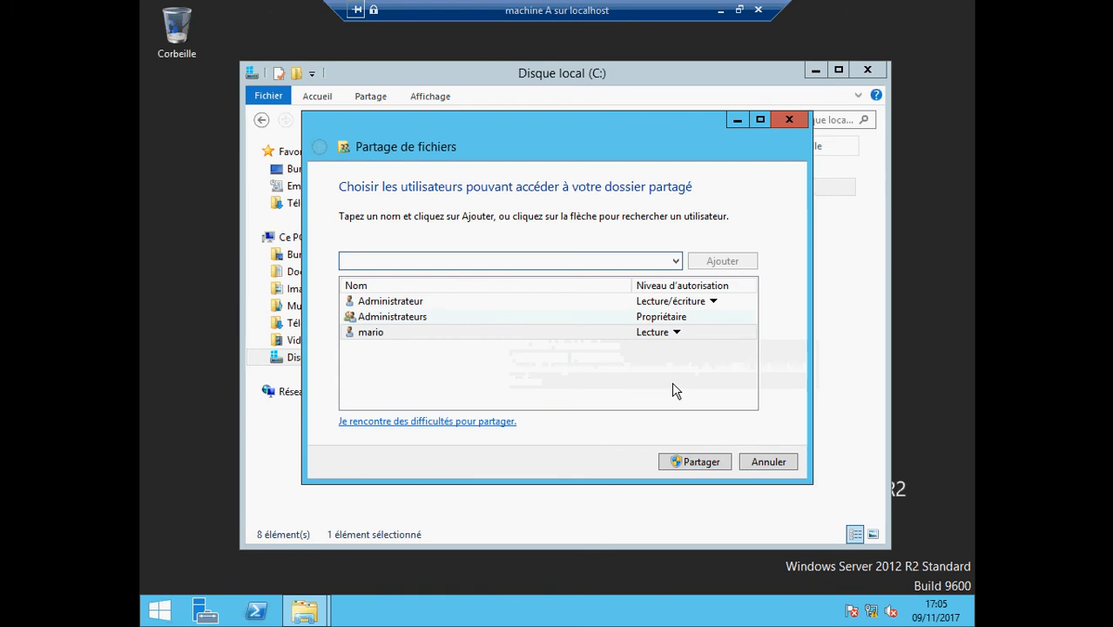
pyautogui.click(695, 464)
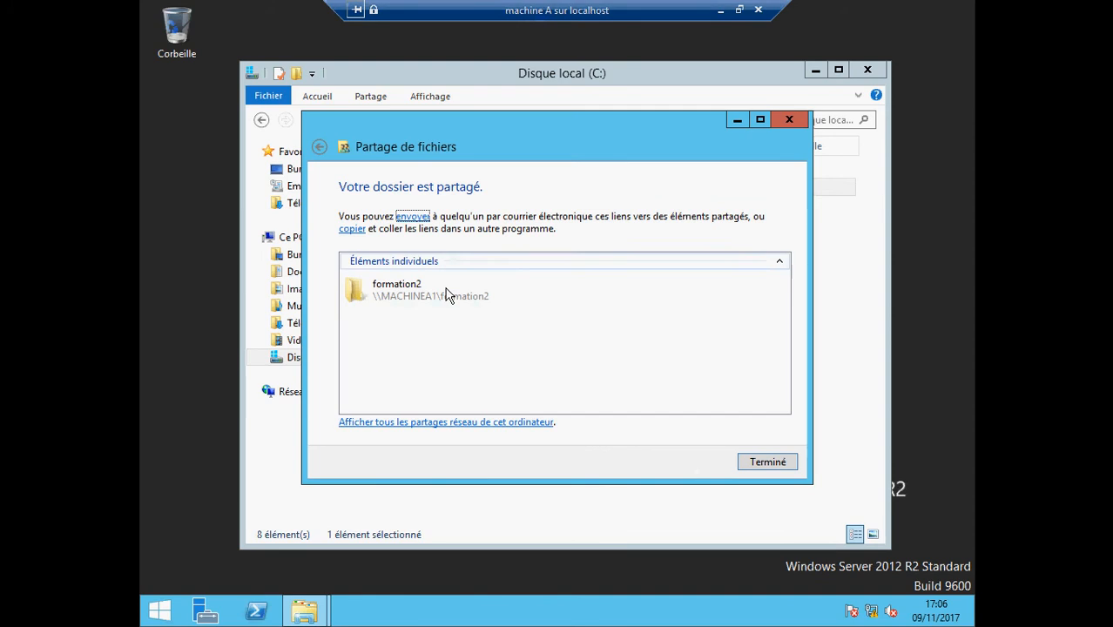
pyautogui.click(767, 465)
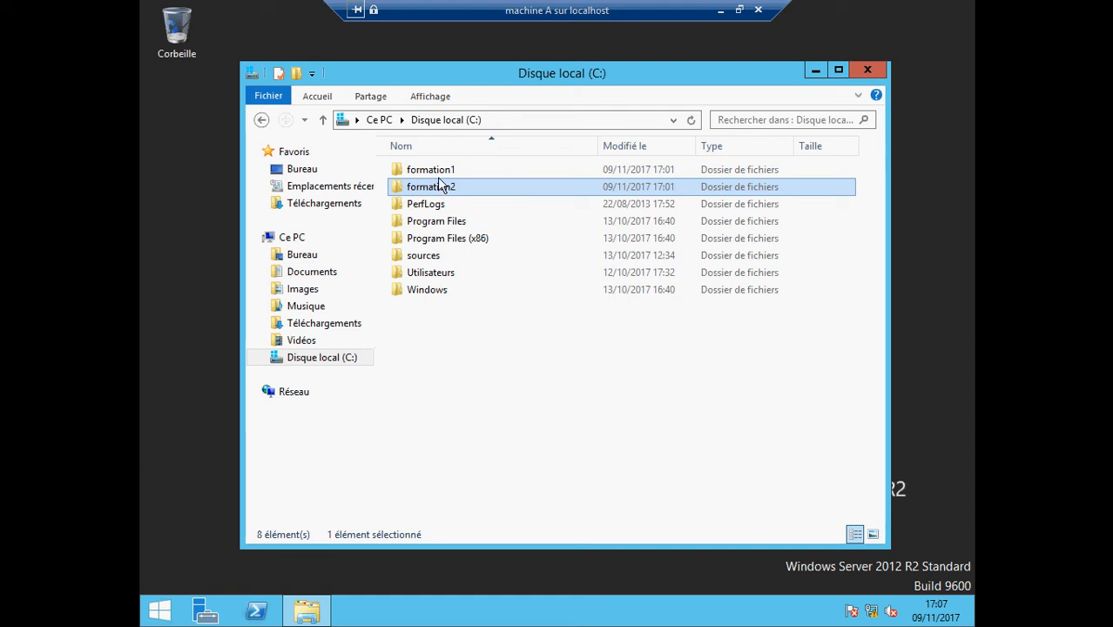
pyautogui.rightClick(439, 173)
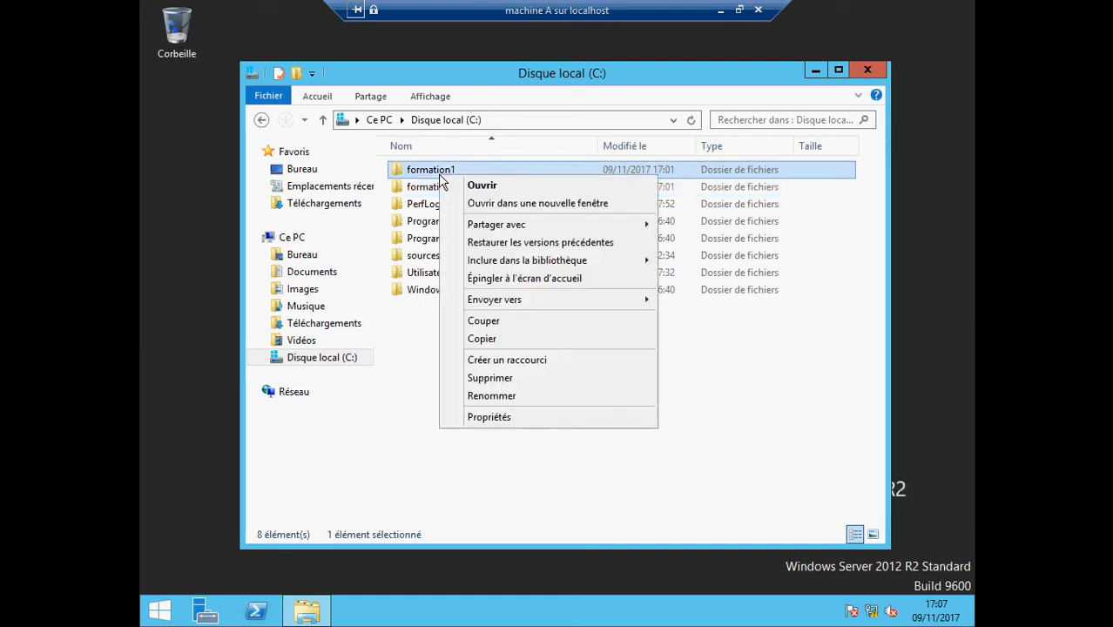
pyautogui.click(429, 379)
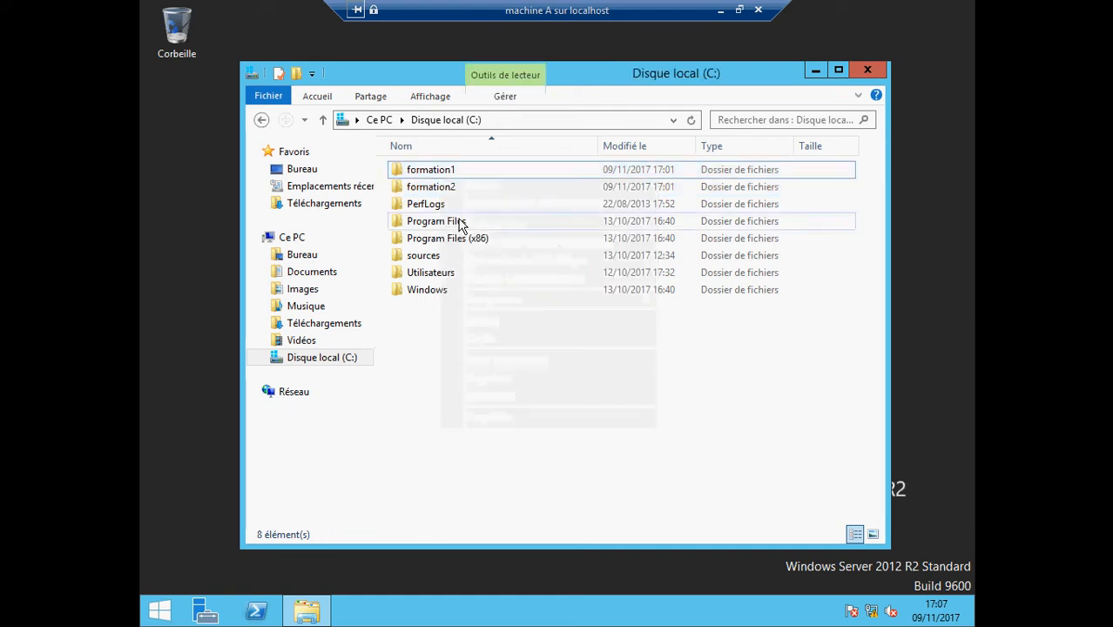
pyautogui.rightClick(438, 174)
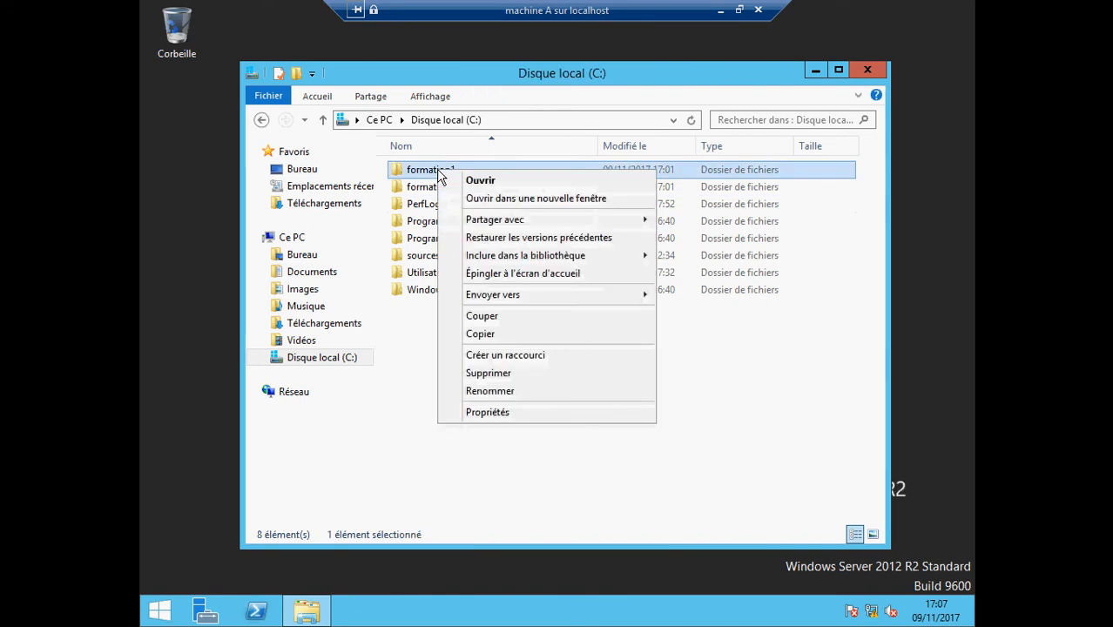
pyautogui.click(485, 415)
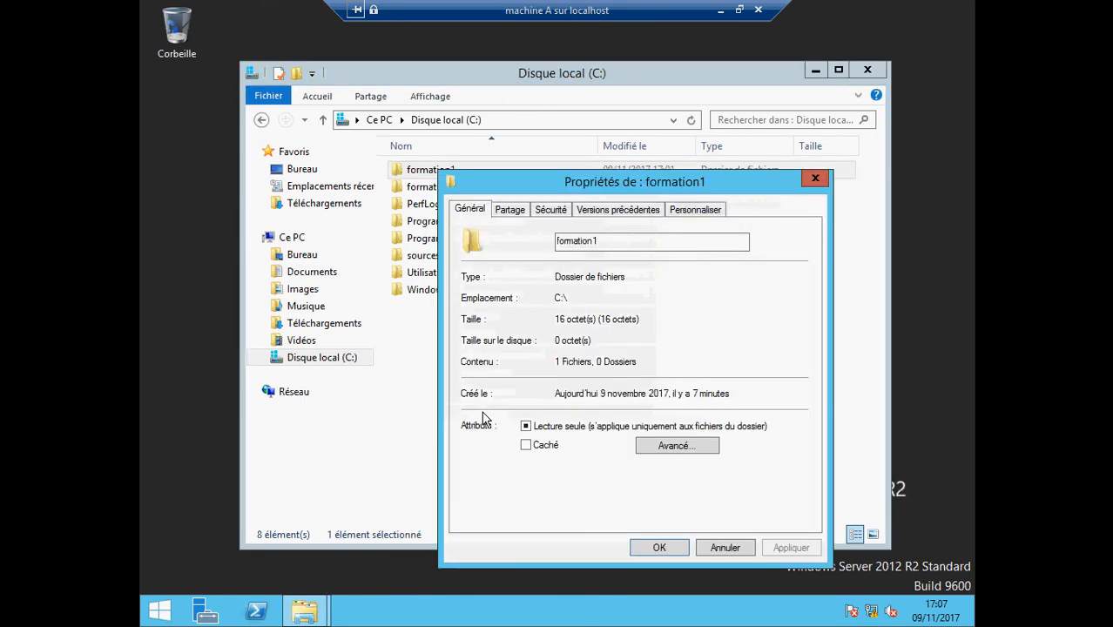
pyautogui.click(554, 214)
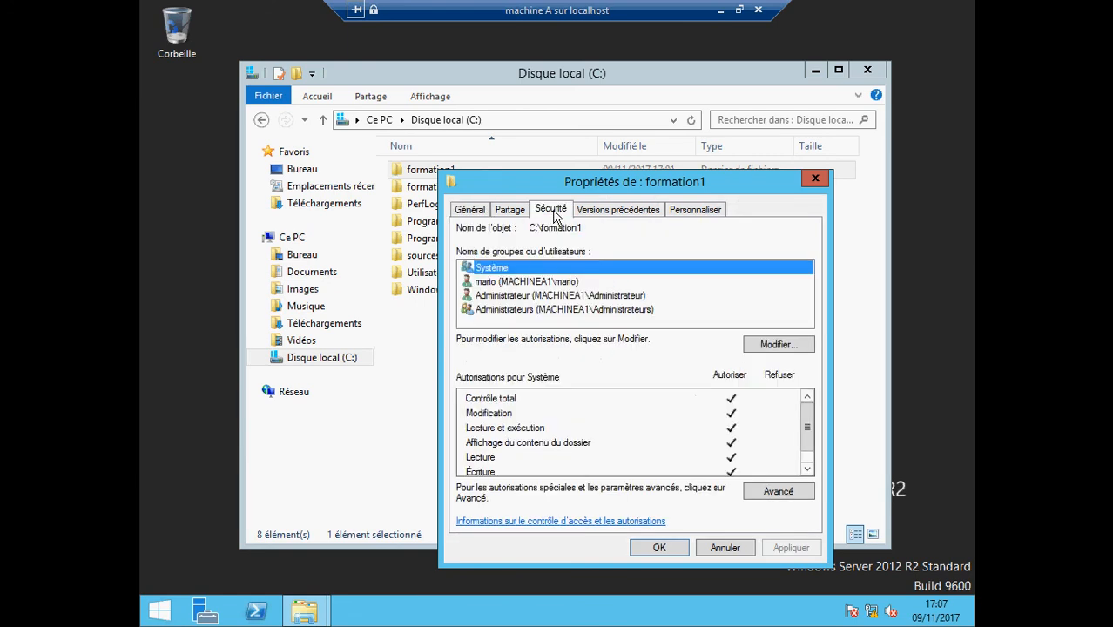
pyautogui.click(516, 298)
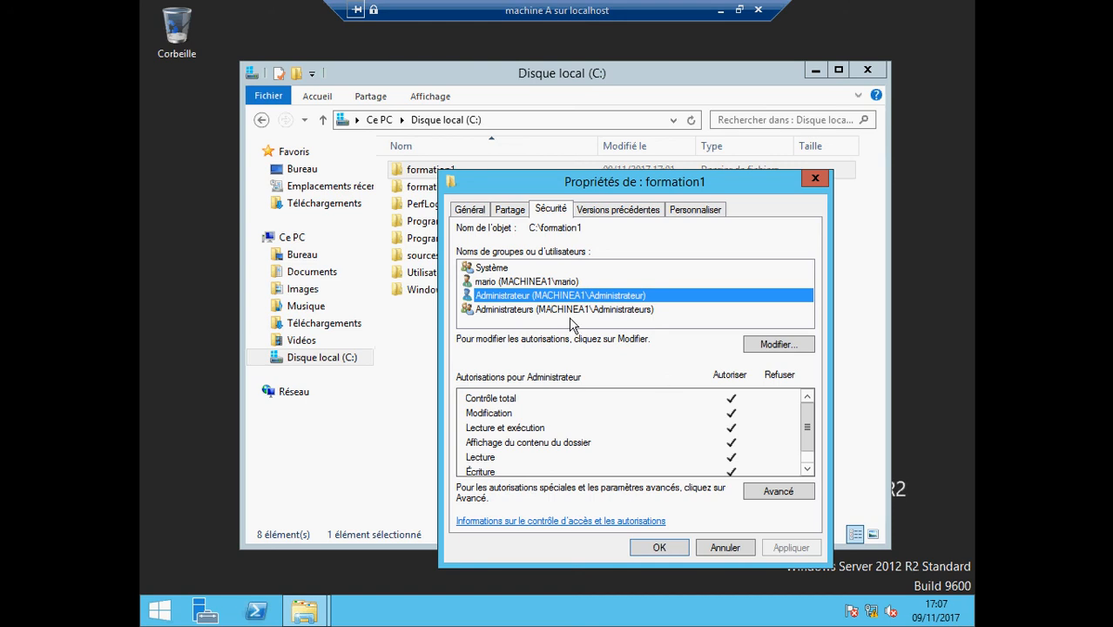
pyautogui.click(526, 284)
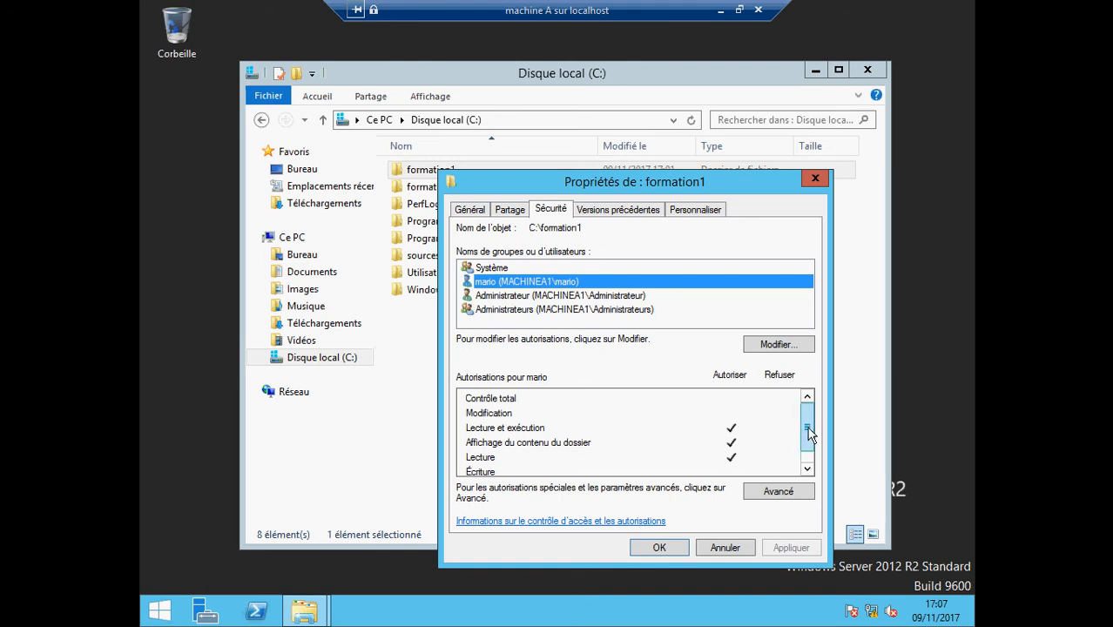
pyautogui.moveTo(808, 426)
pyautogui.mouseDown()
pyautogui.moveTo(808, 443)
pyautogui.moveTo(810, 424)
pyautogui.mouseUp()
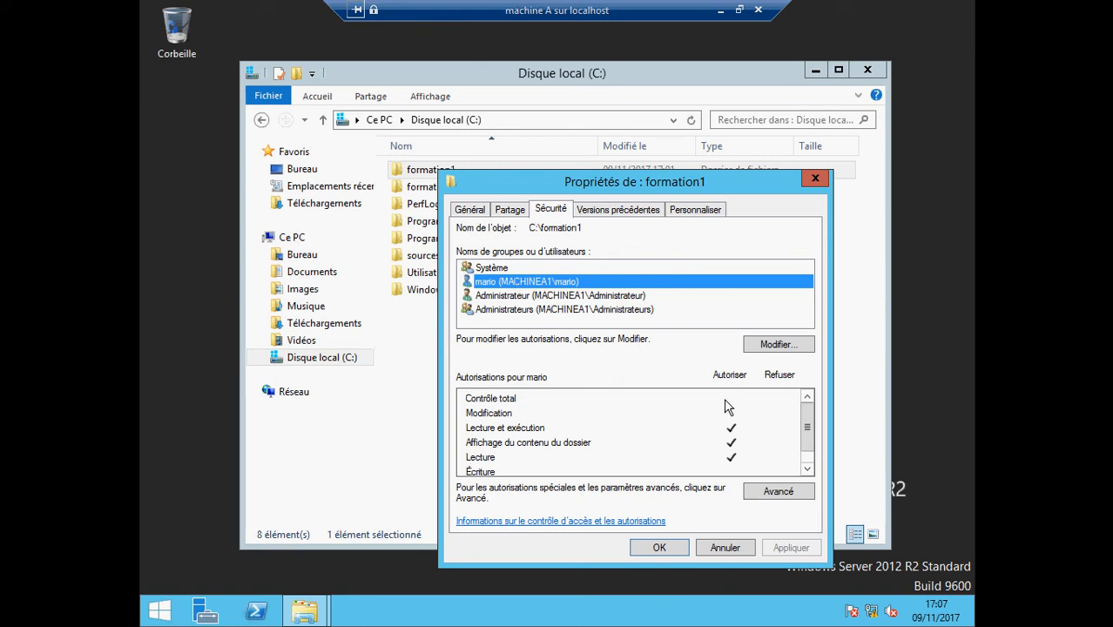
pyautogui.click(512, 401)
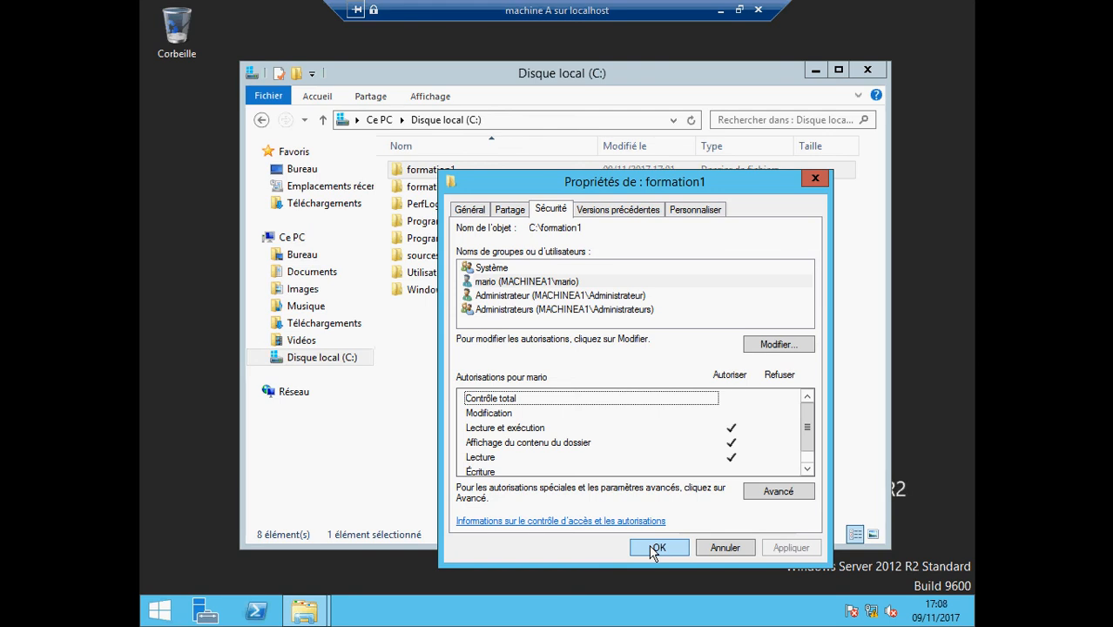
pyautogui.click(655, 548)
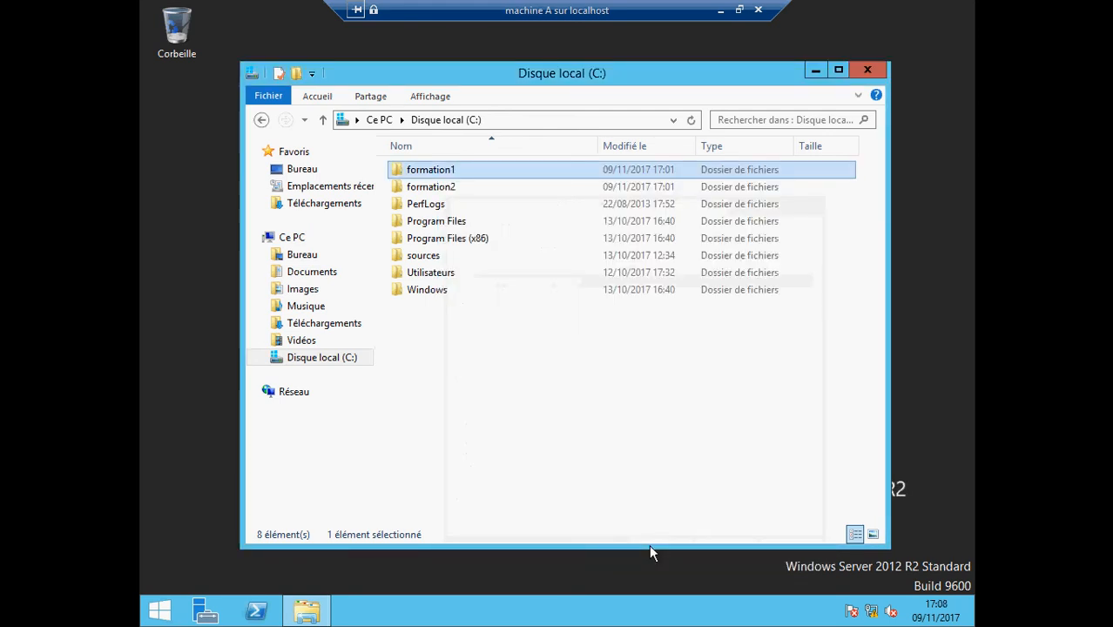
# Allow Contrôle total for mario on formation1 in its Sécurité permissions and apply
pyautogui.rightClick(425, 170)
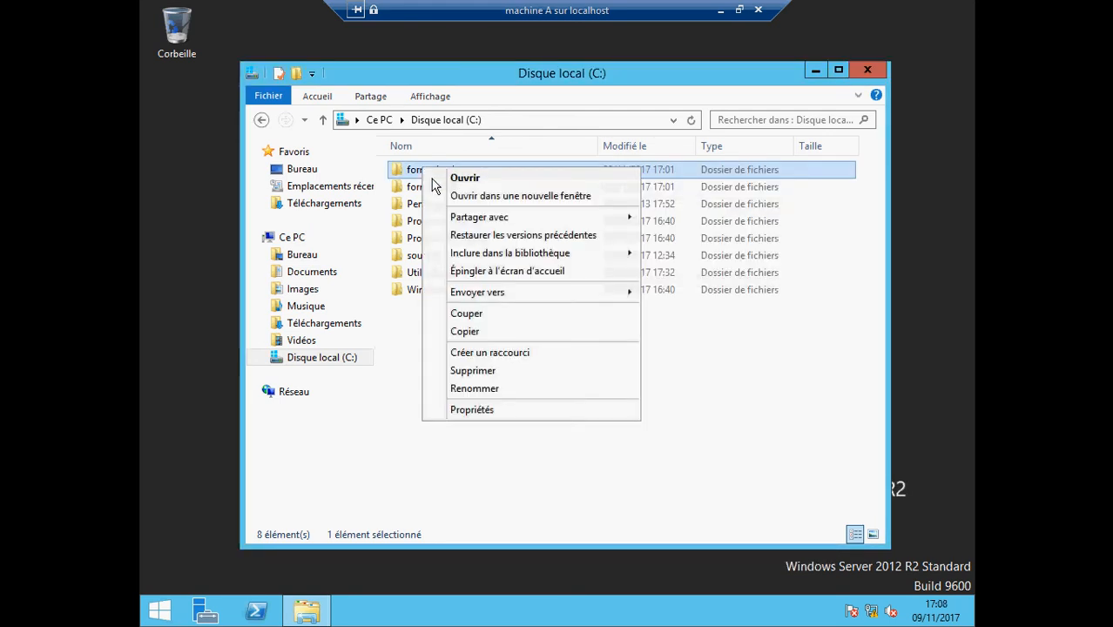
pyautogui.click(514, 412)
pyautogui.click(537, 211)
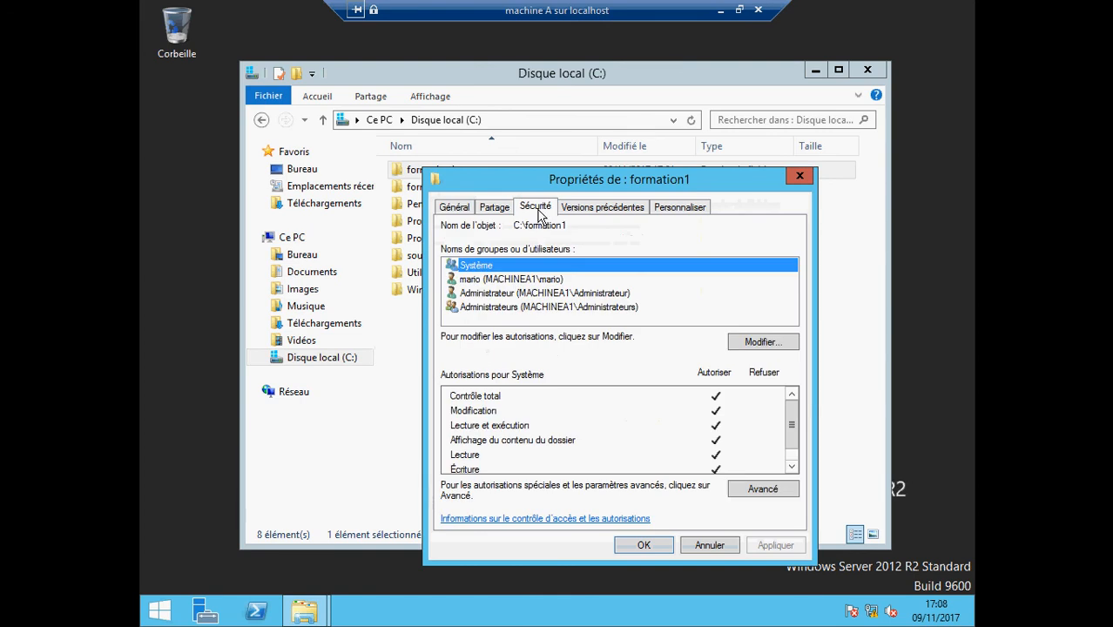
pyautogui.click(517, 293)
pyautogui.click(515, 280)
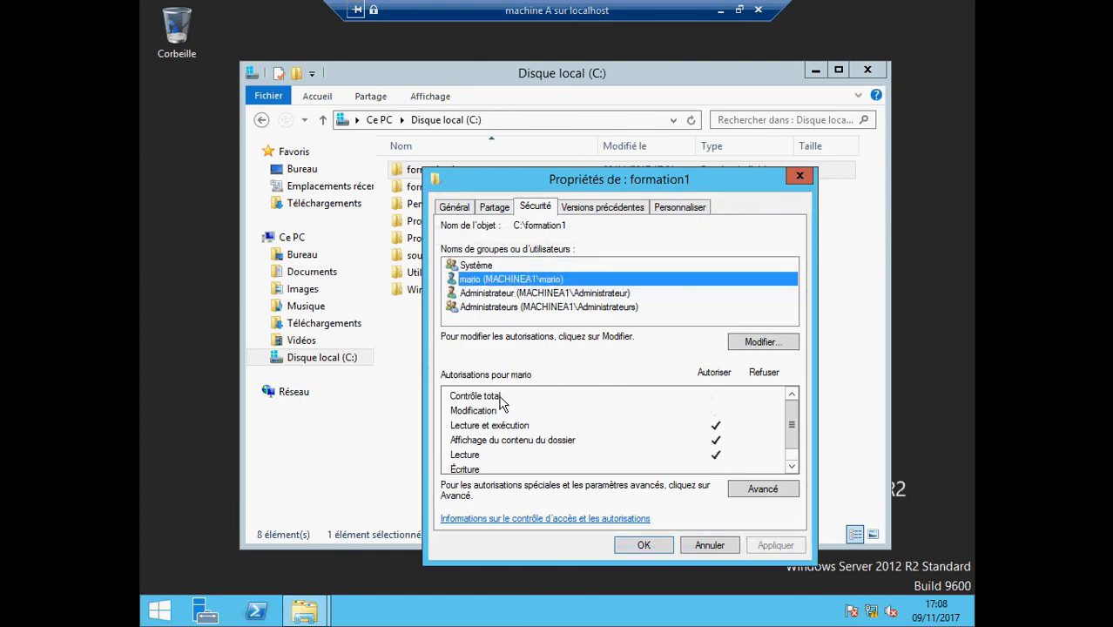
pyautogui.click(739, 344)
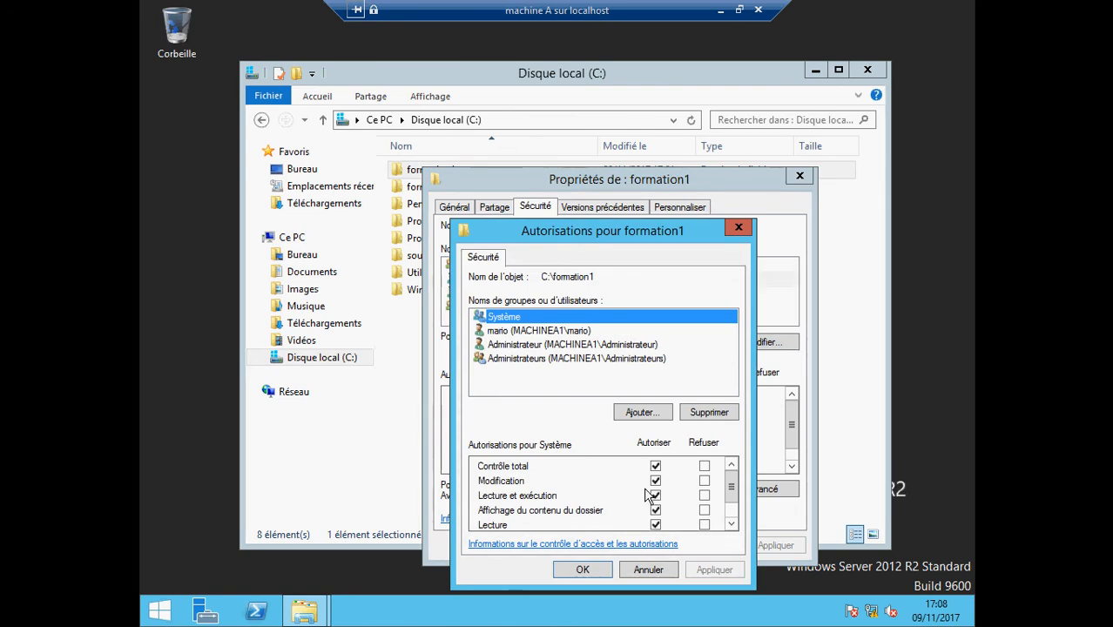
pyautogui.click(532, 335)
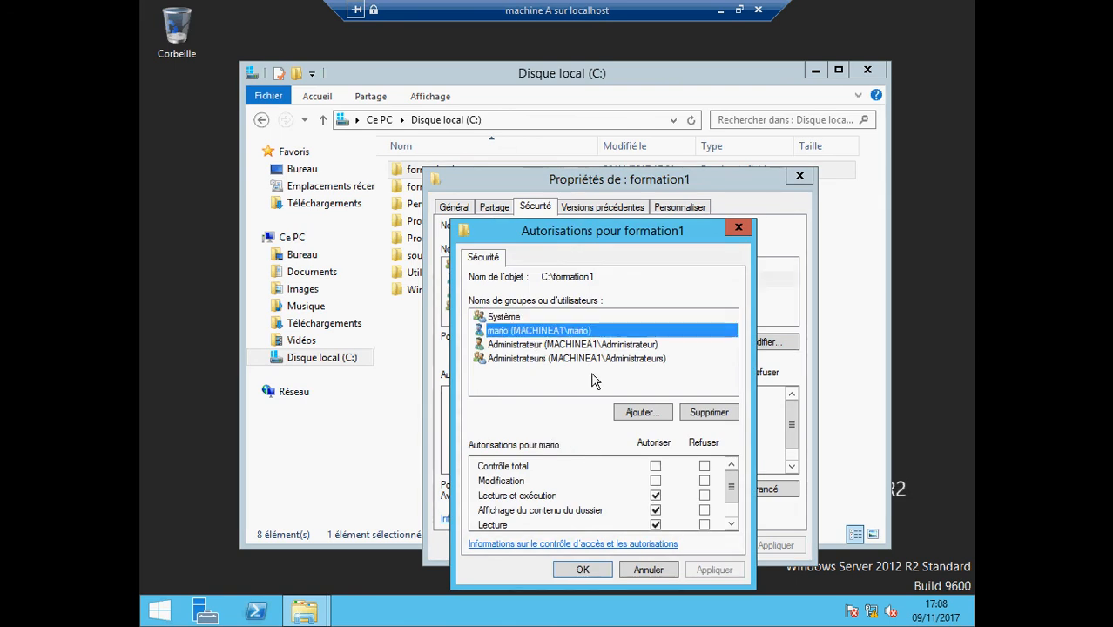
pyautogui.click(656, 468)
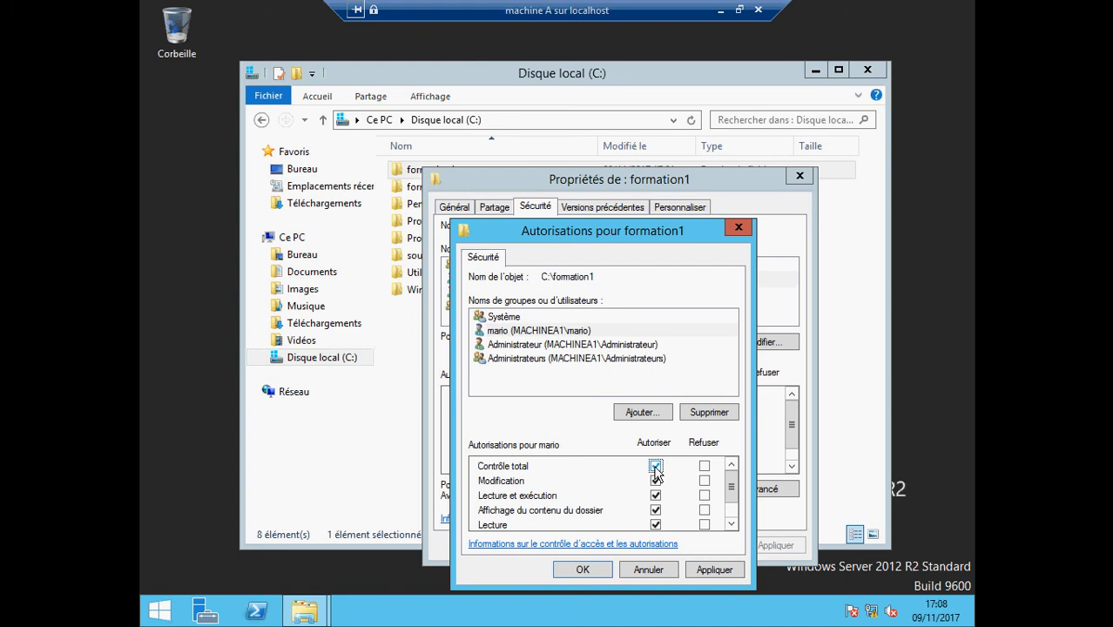
pyautogui.click(709, 573)
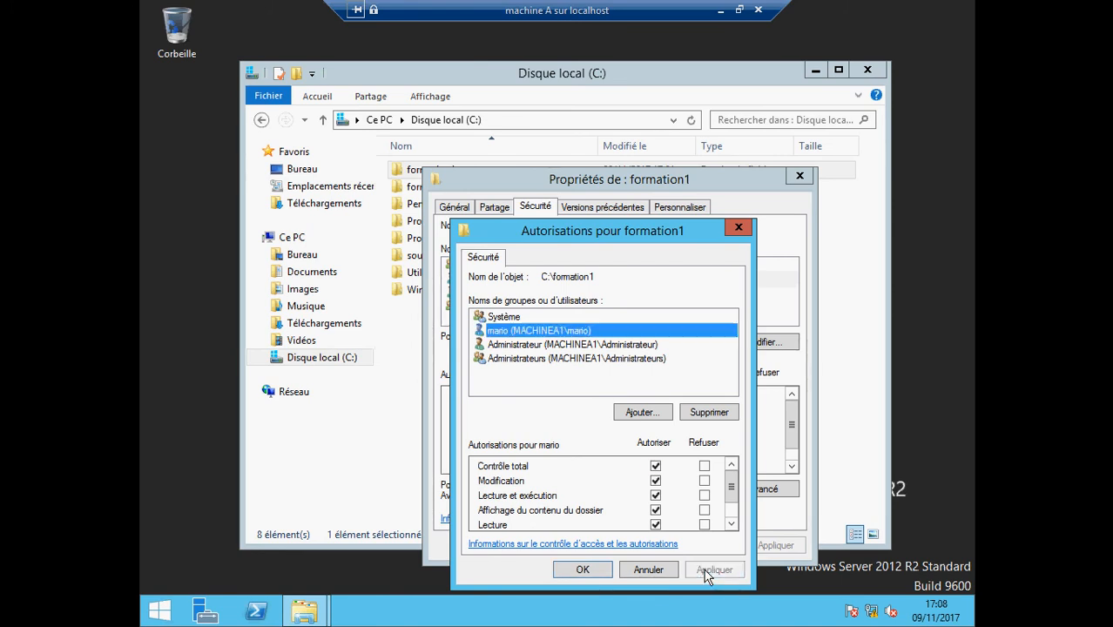
pyautogui.click(596, 569)
pyautogui.click(635, 545)
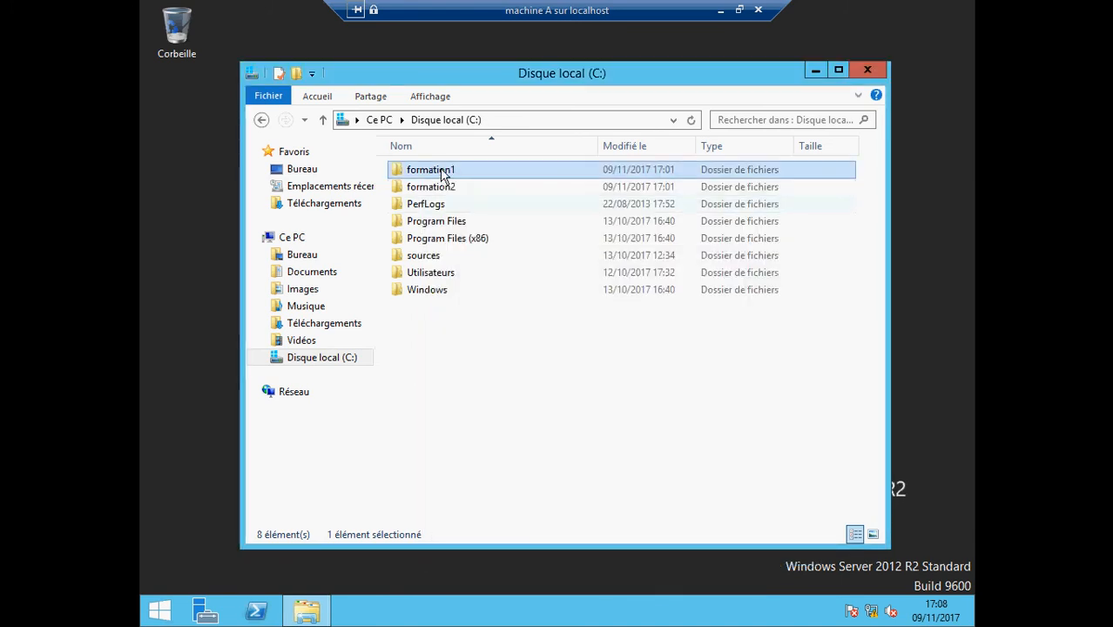
# Reopen formation1's Sécurité tab to confirm mario now has full control
pyautogui.rightClick(441, 174)
pyautogui.click(488, 413)
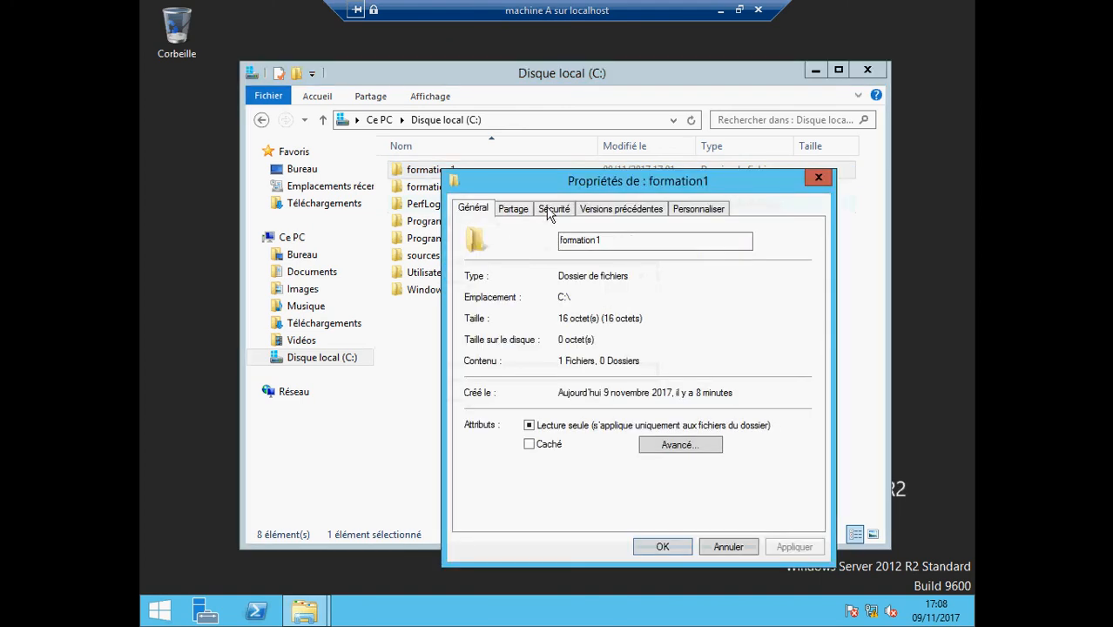
pyautogui.click(552, 210)
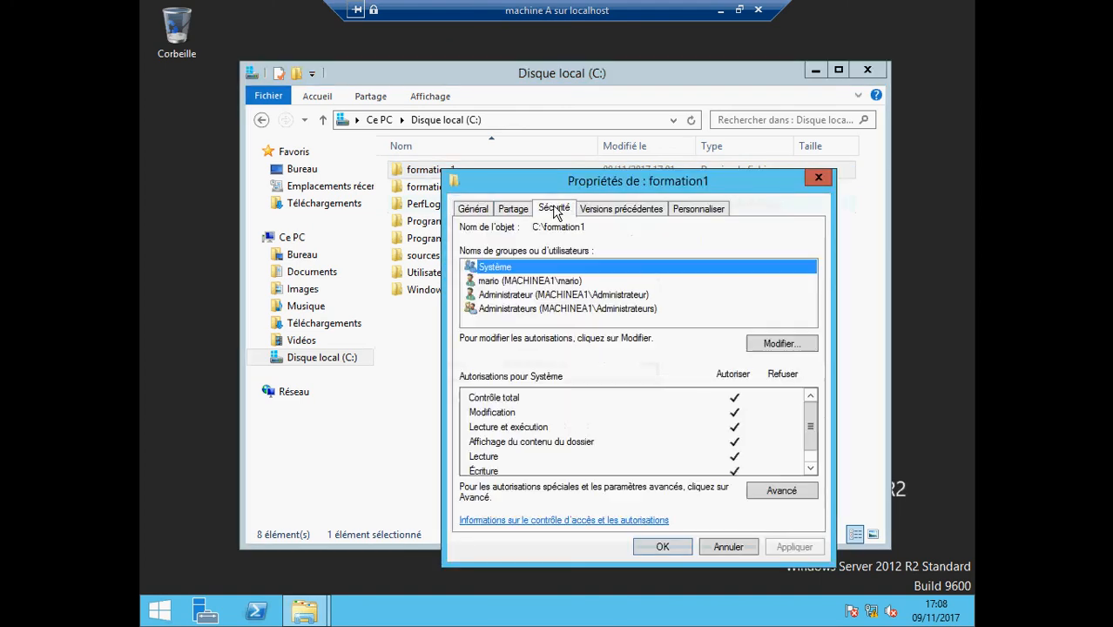
pyautogui.click(528, 282)
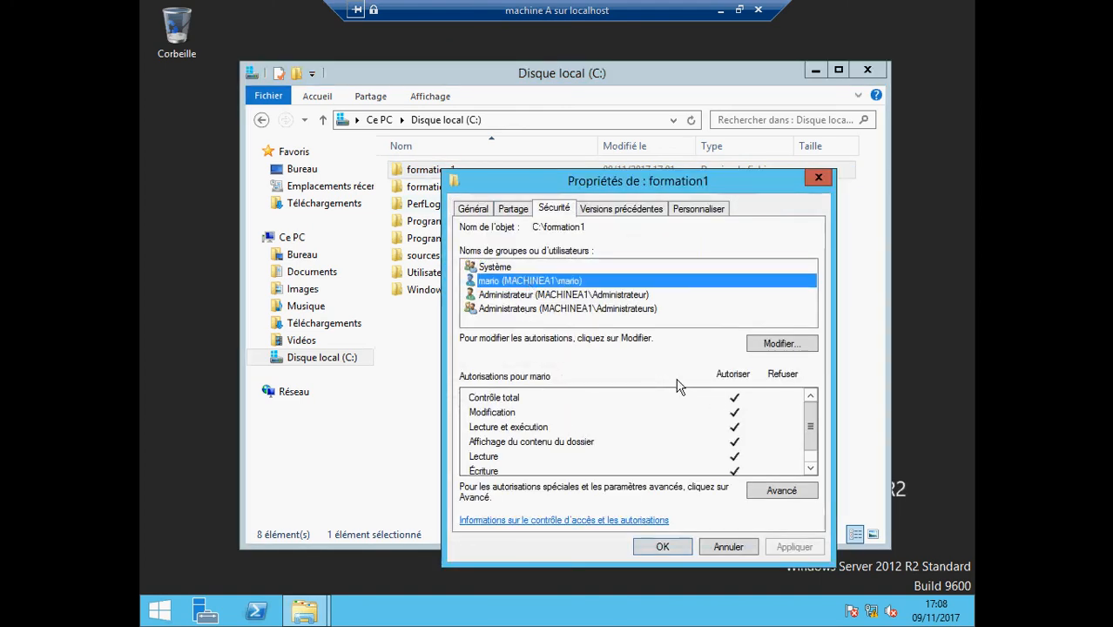
pyautogui.click(662, 547)
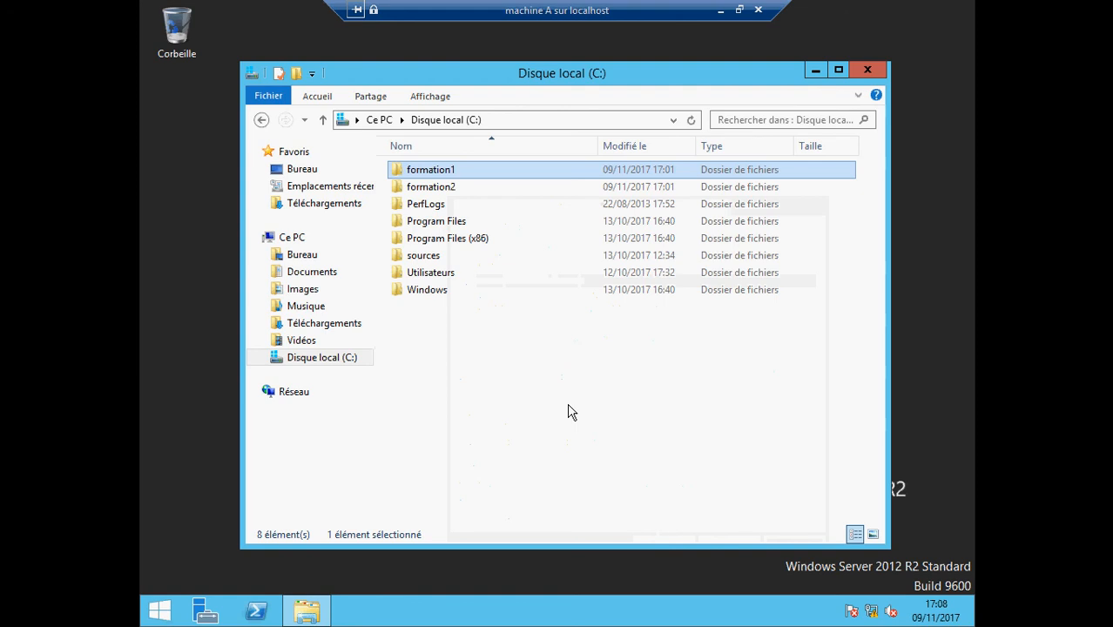
pyautogui.click(440, 191)
# Edit mario's permissions on formation2, clearing his allowed read, list and read-and-execute rights
pyautogui.rightClick(439, 189)
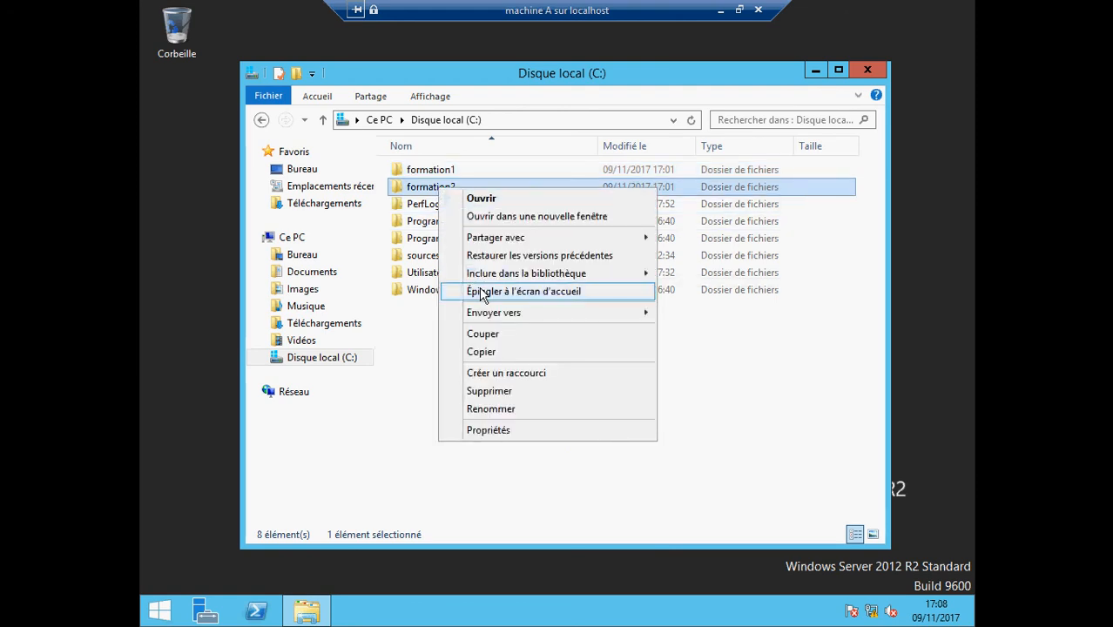
pyautogui.click(501, 429)
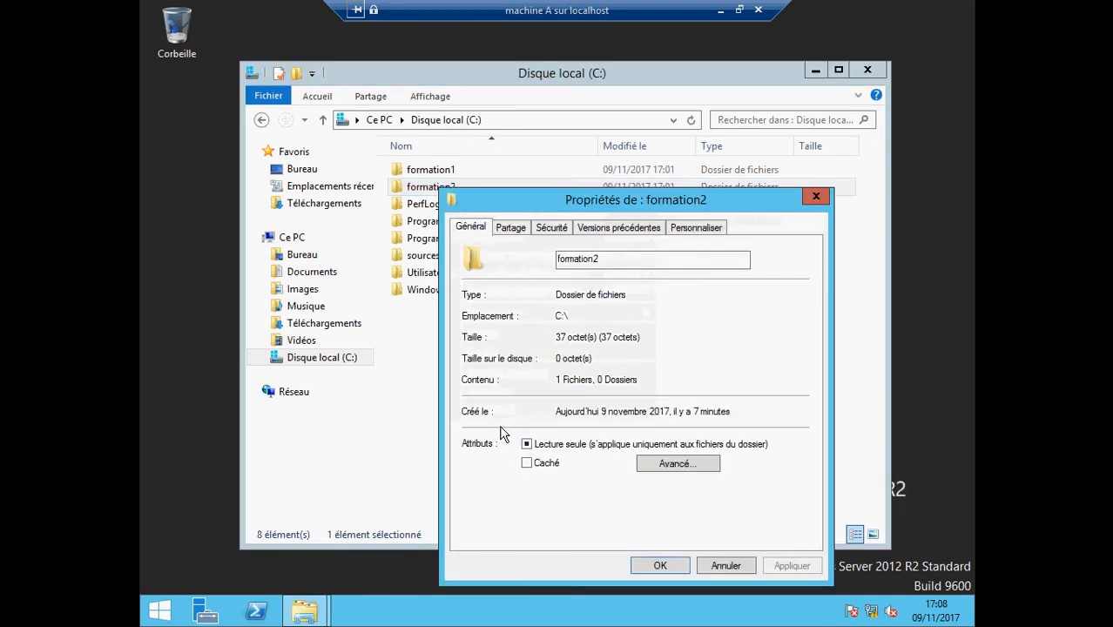
pyautogui.click(552, 227)
pyautogui.click(551, 301)
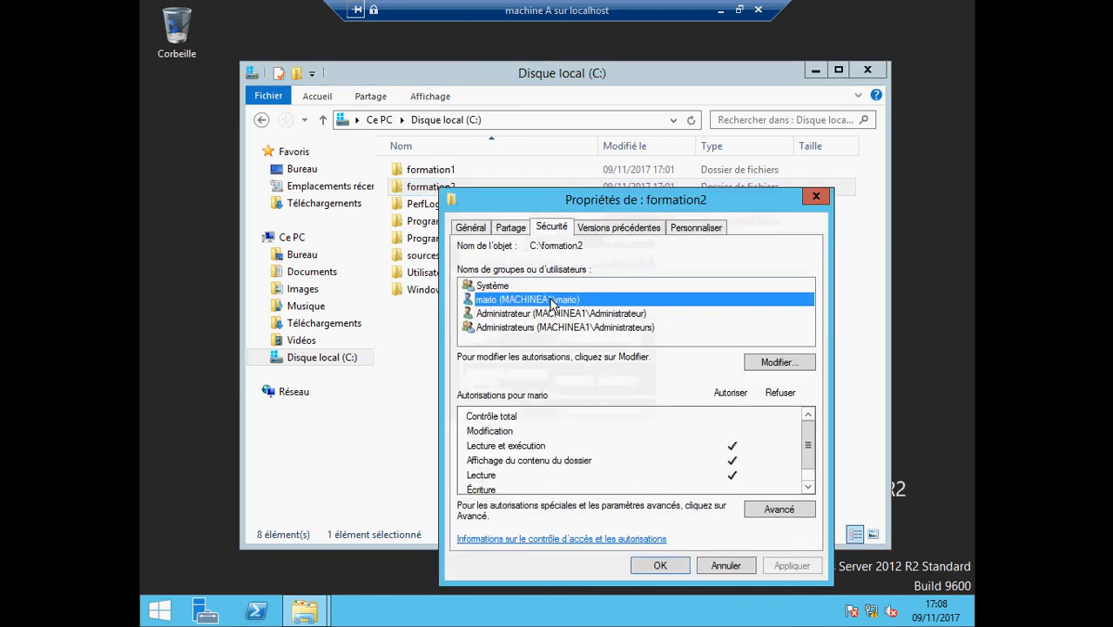
pyautogui.click(781, 364)
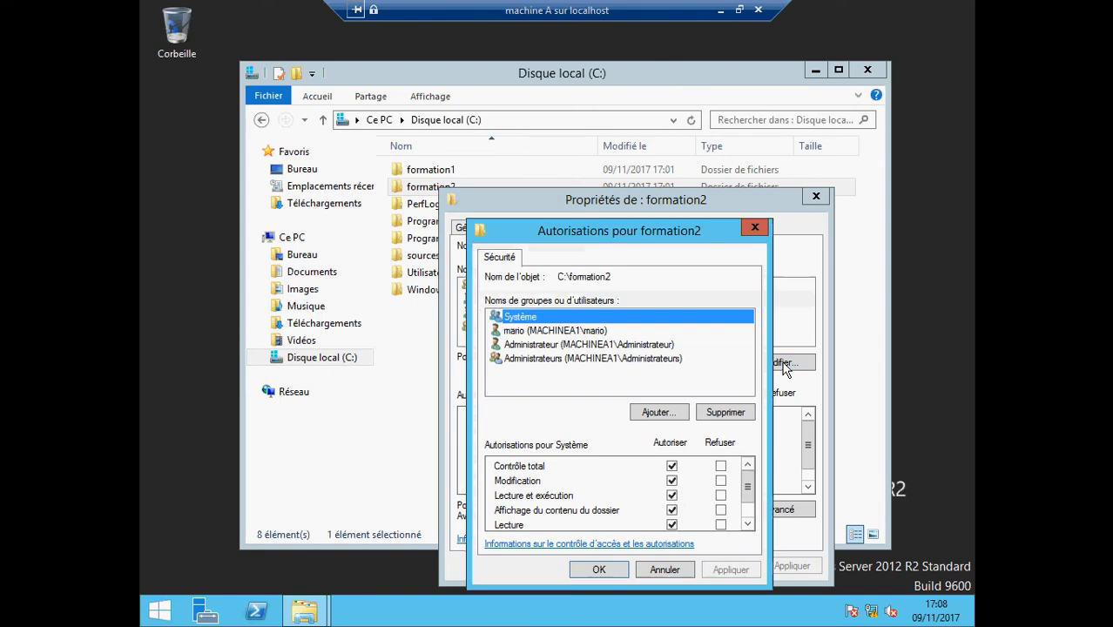
pyautogui.click(578, 332)
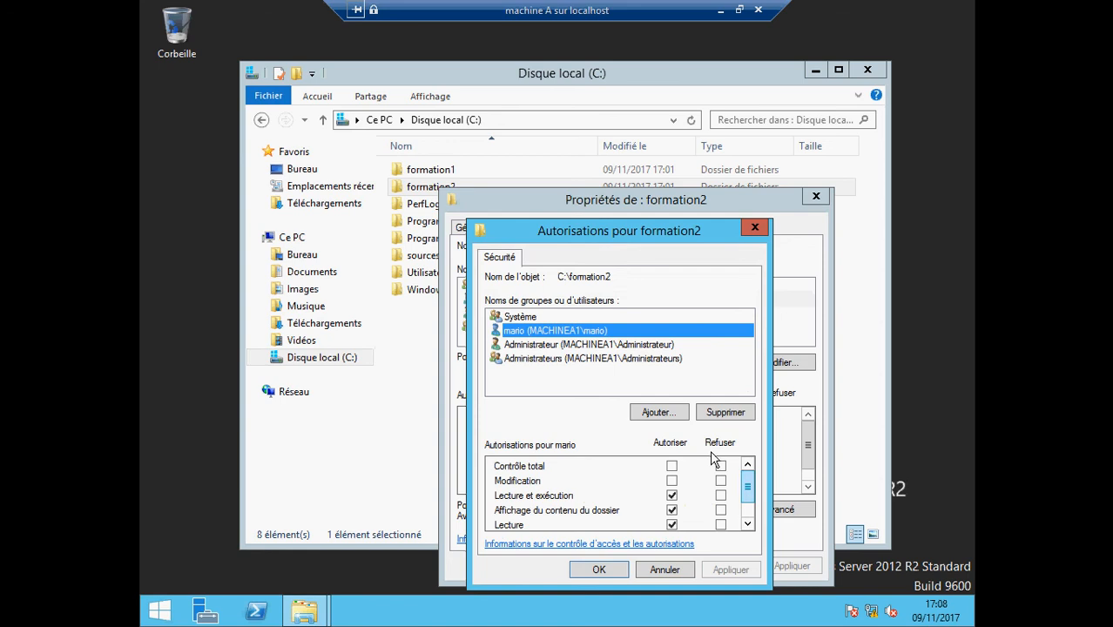
pyautogui.click(671, 494)
pyautogui.click(672, 511)
pyautogui.click(672, 525)
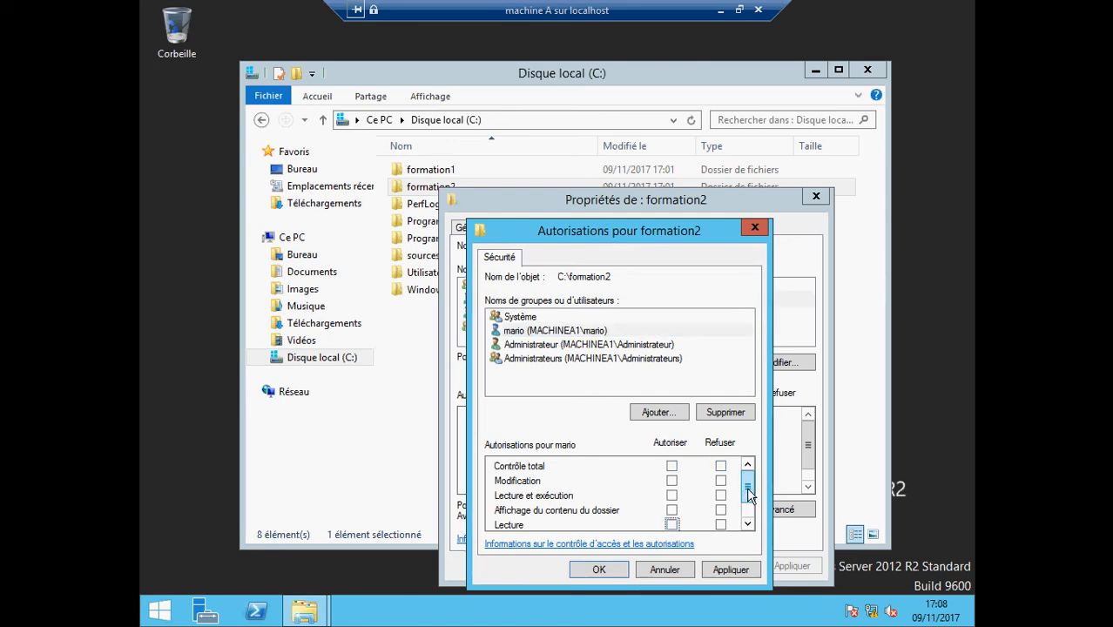
# Deny mario every permission on formation2, accepting the deny warning and applying
pyautogui.scroll(-1, 746, 490)
pyautogui.scroll(1, 750, 501)
pyautogui.click(720, 467)
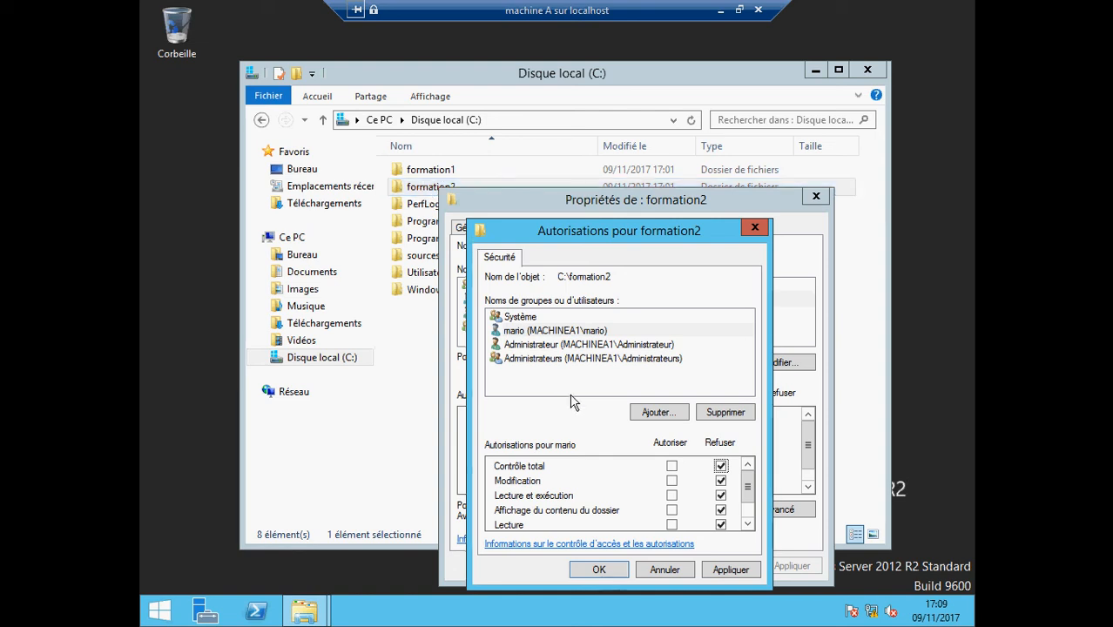
pyautogui.click(730, 569)
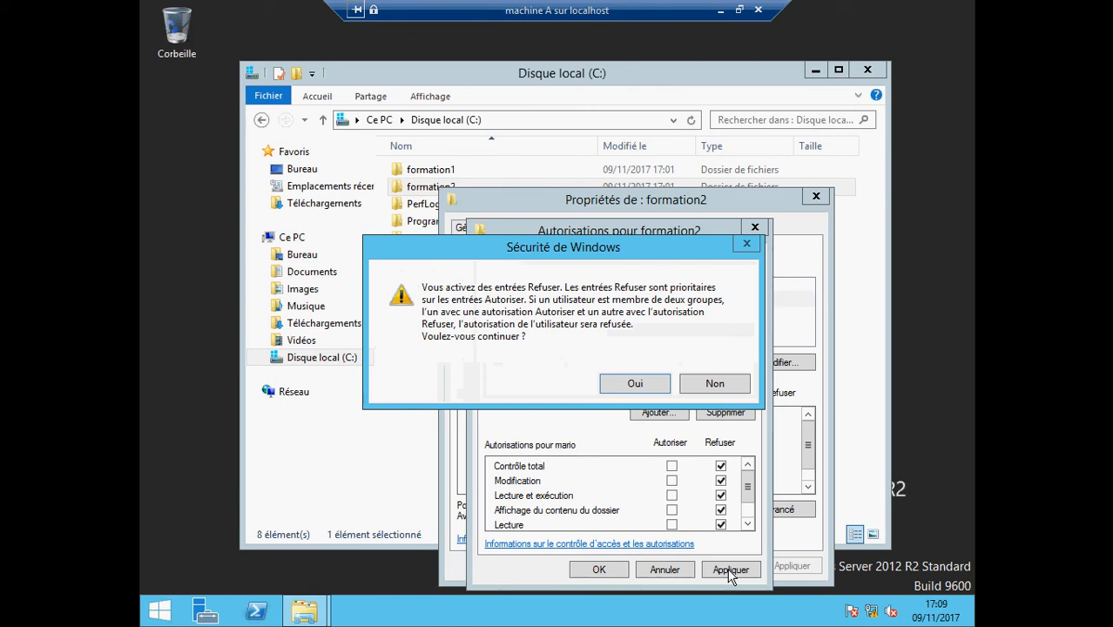
pyautogui.click(636, 385)
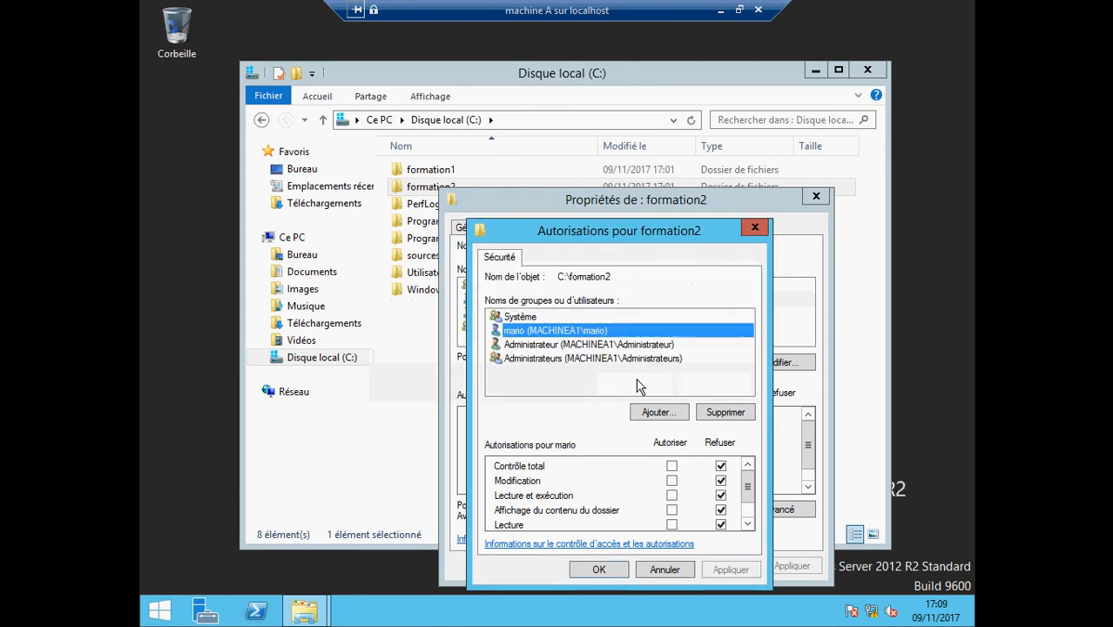
pyautogui.click(599, 571)
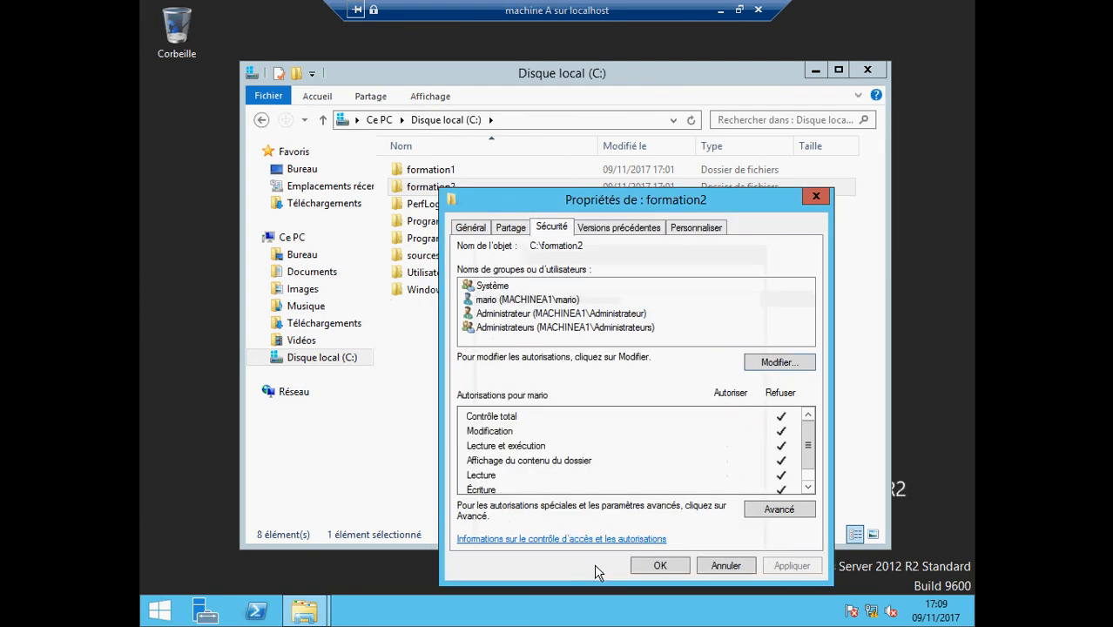
pyautogui.click(660, 566)
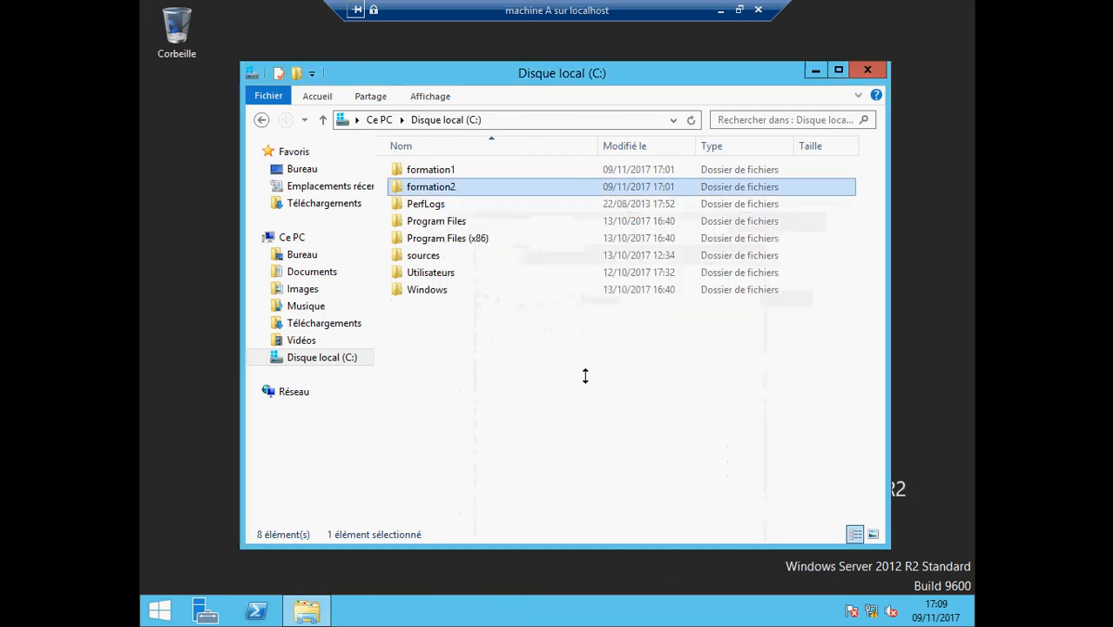
# Verify mario's denied permissions in formation2's Sécurité tab, then close the drive window
pyautogui.rightClick(432, 187)
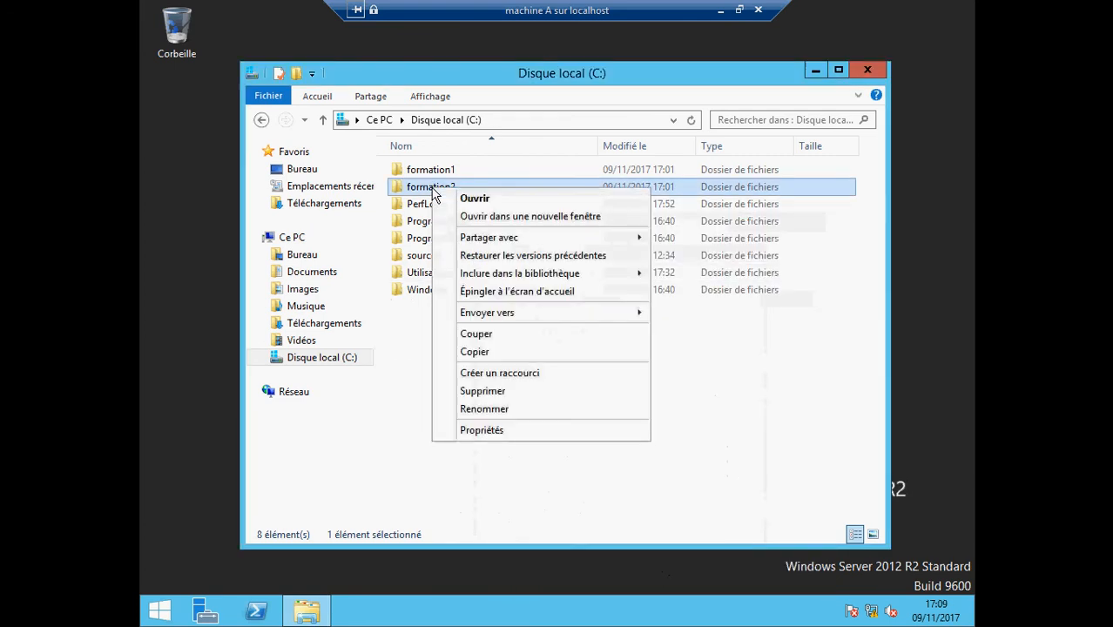
pyautogui.click(481, 429)
pyautogui.click(544, 229)
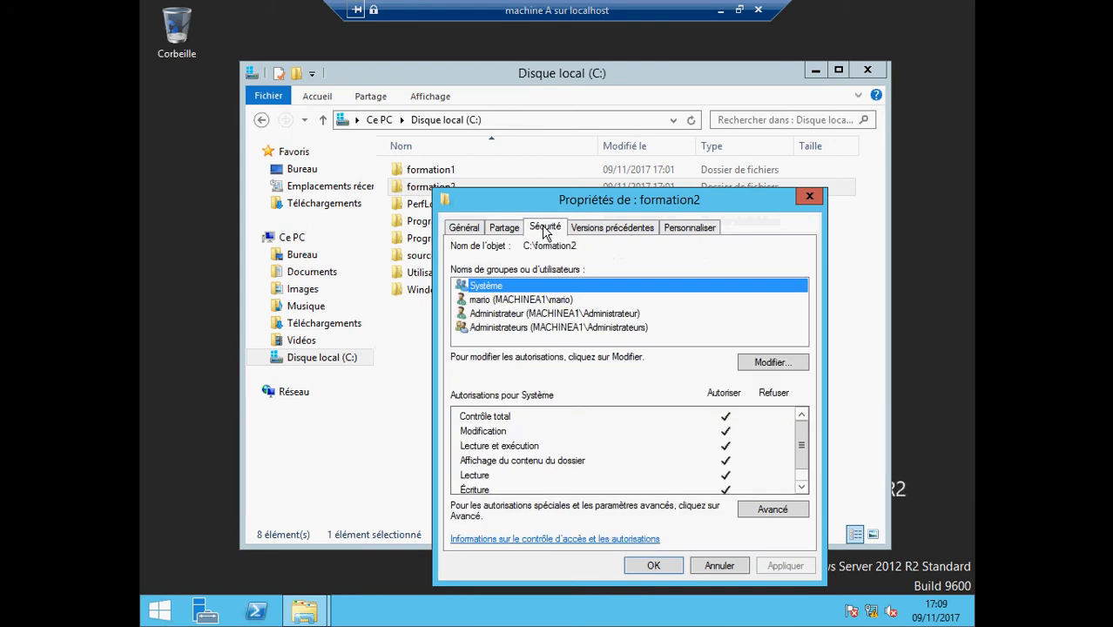
pyautogui.click(514, 302)
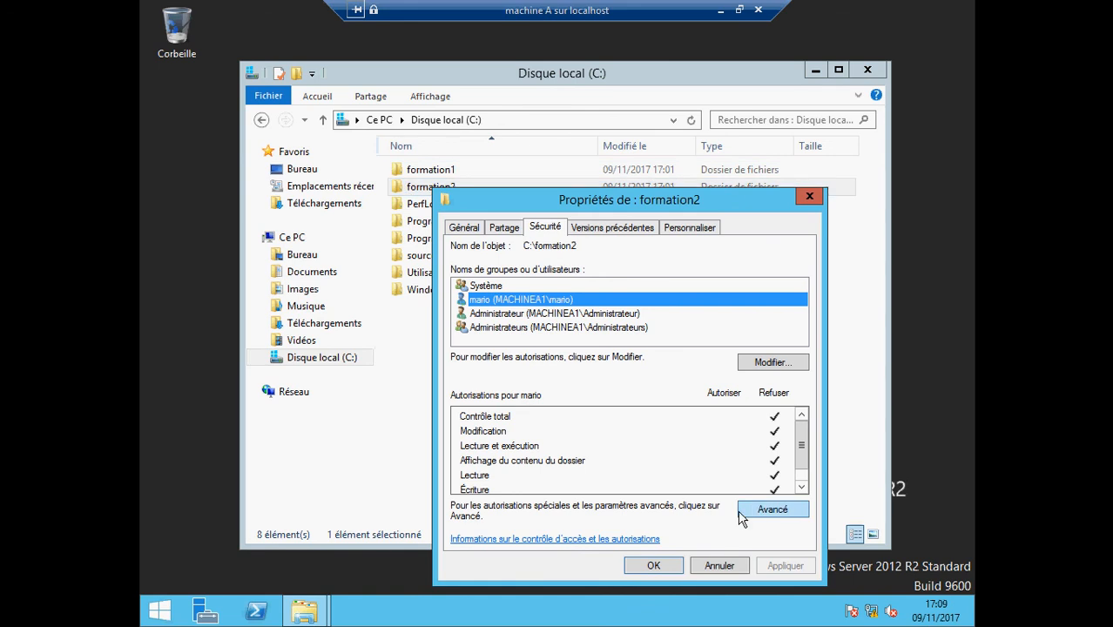
pyautogui.click(659, 566)
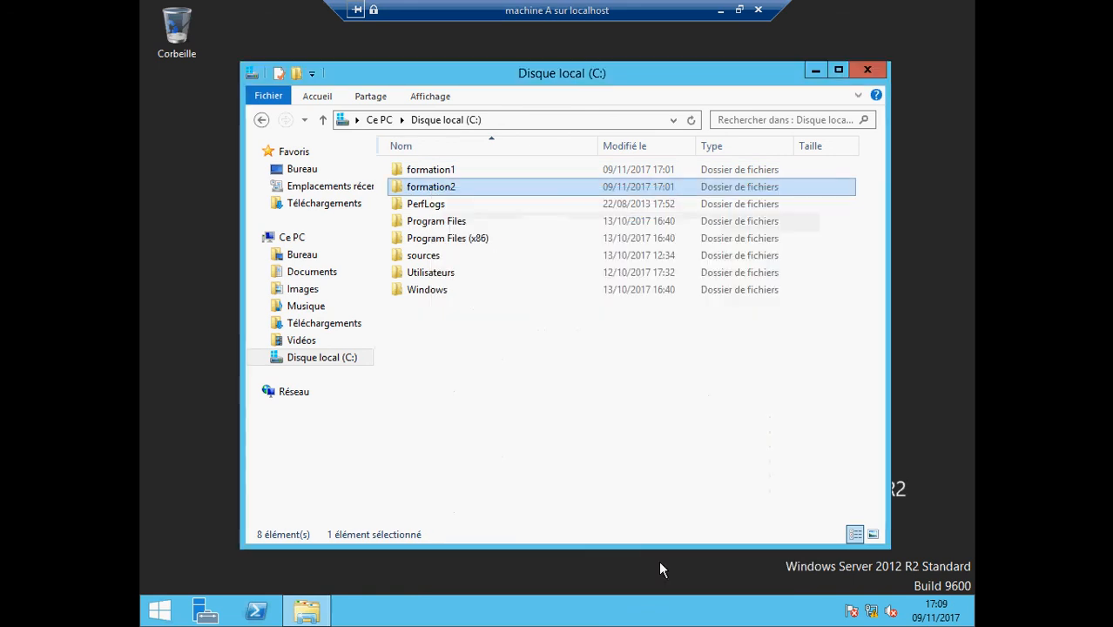
pyautogui.click(868, 70)
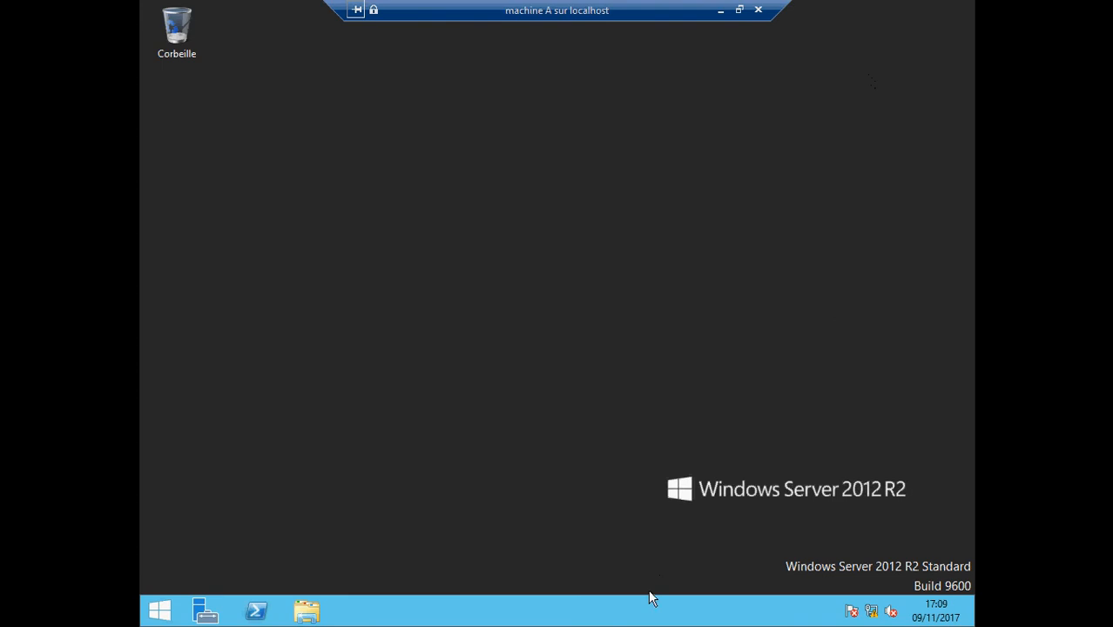
# Sign out of machine A using the Ctrl+Alt+Suppr toolbar button and Changer d'utilisateur
pyautogui.moveTo(955, 546)
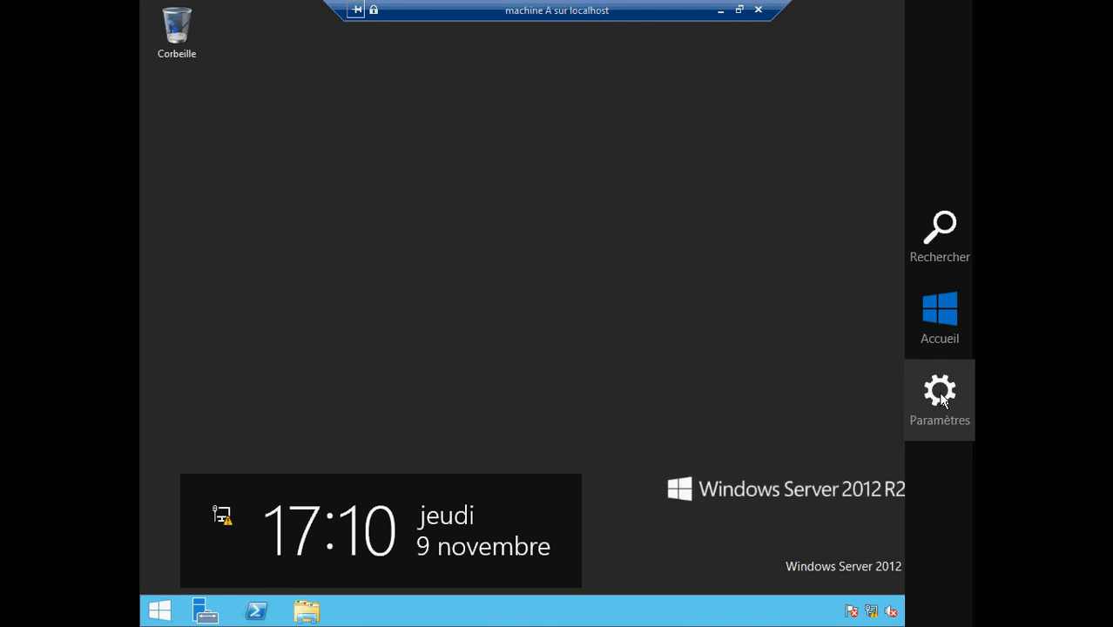
pyautogui.click(938, 392)
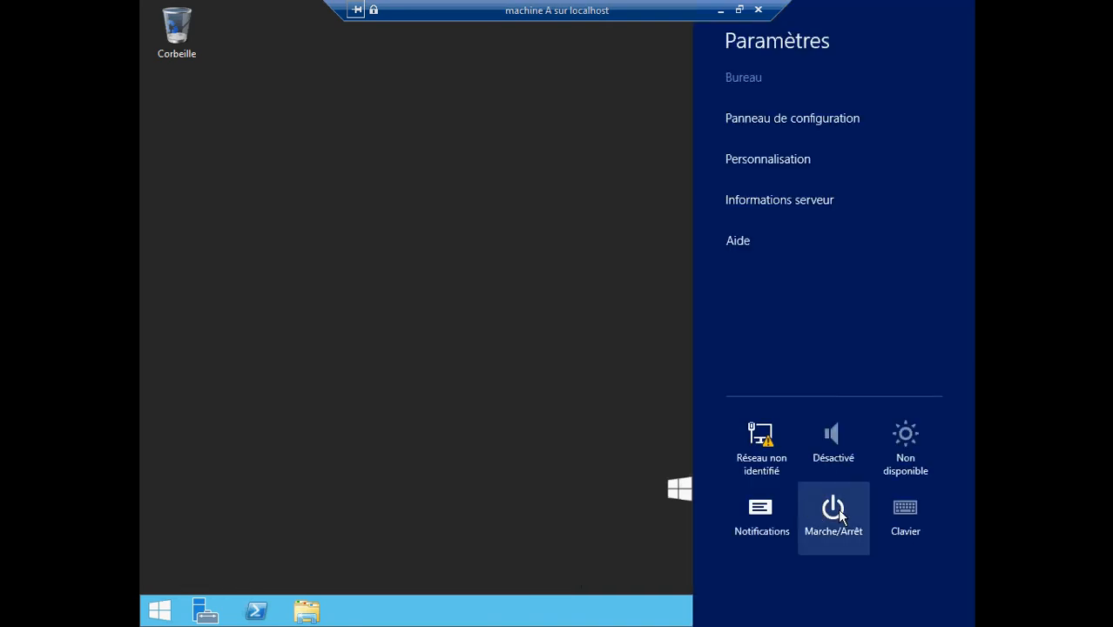
pyautogui.click(836, 510)
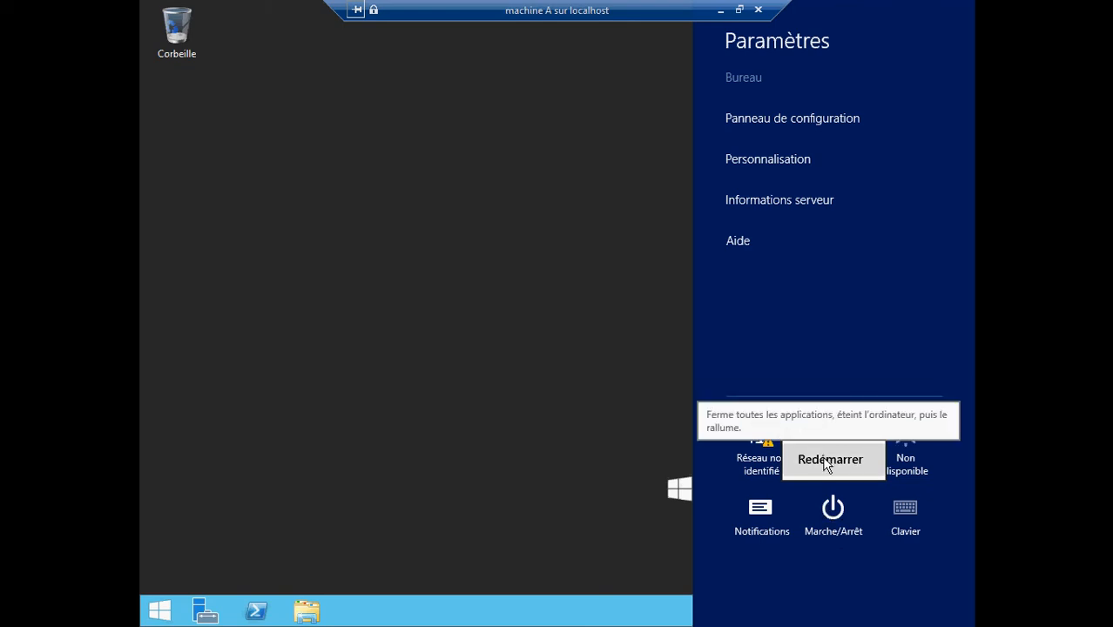
pyautogui.click(500, 250)
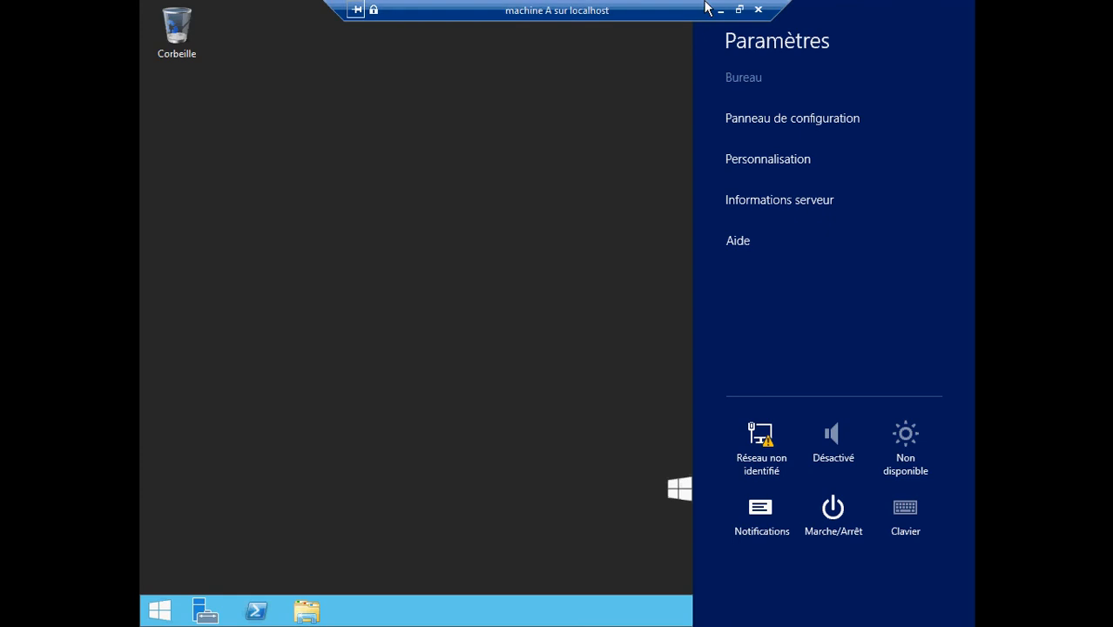
pyautogui.click(742, 11)
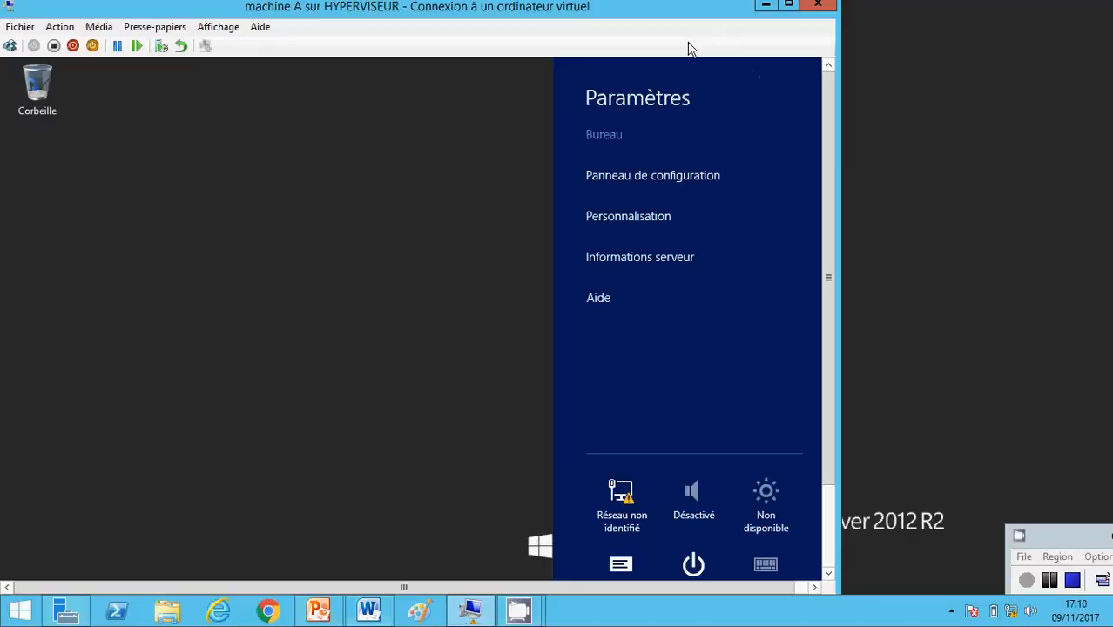
pyautogui.click(11, 46)
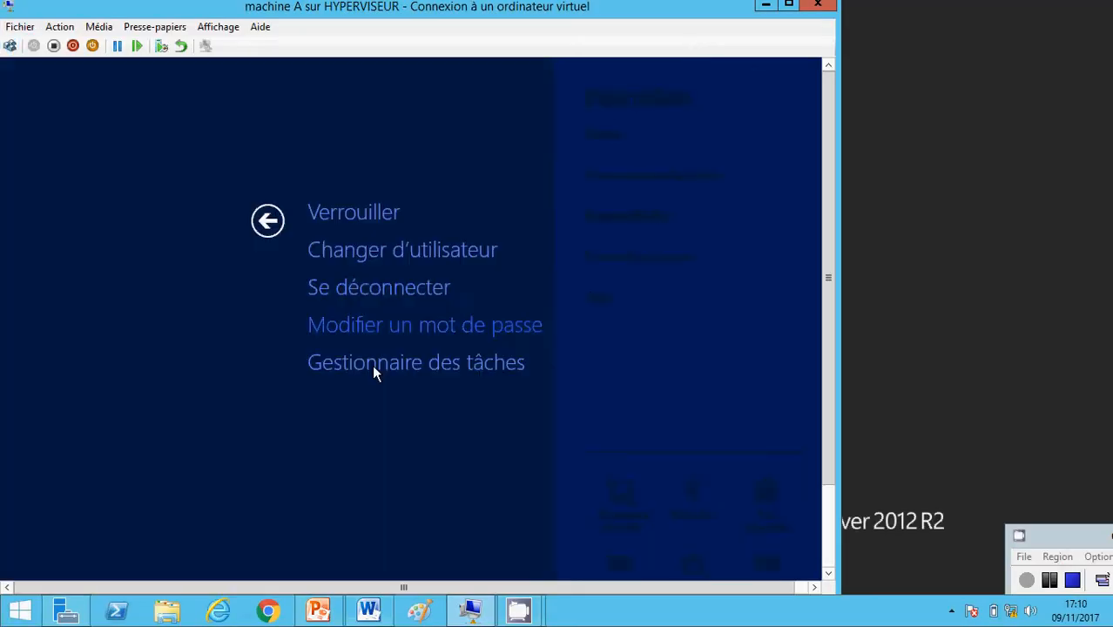
pyautogui.click(423, 255)
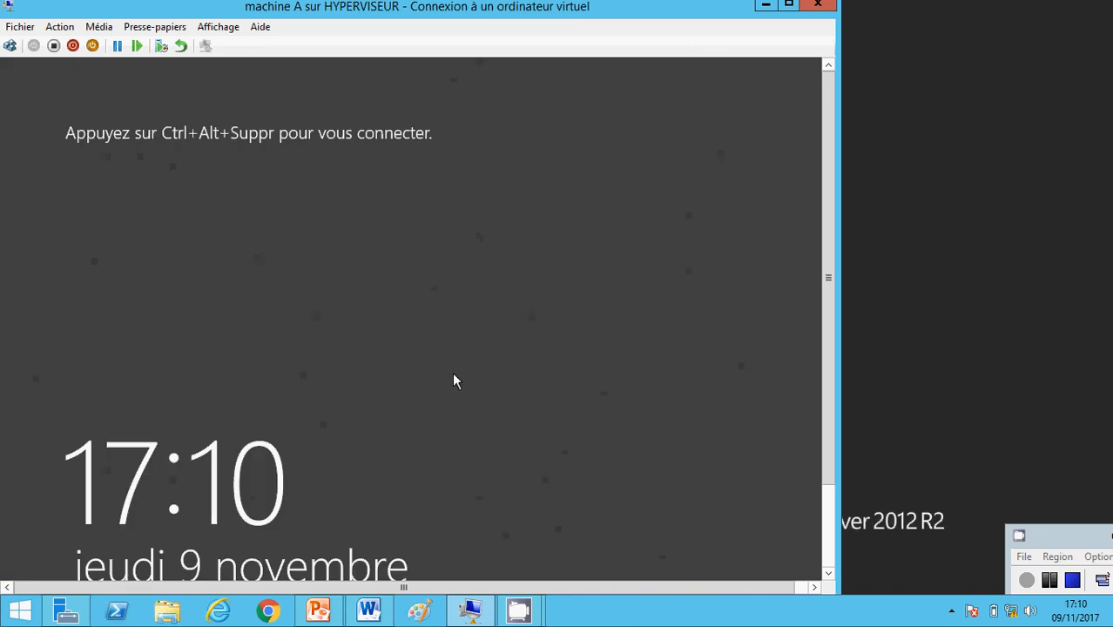
# Pick mario's tile at sign-in and make a first password-change attempt, which is rejected
pyautogui.click(11, 46)
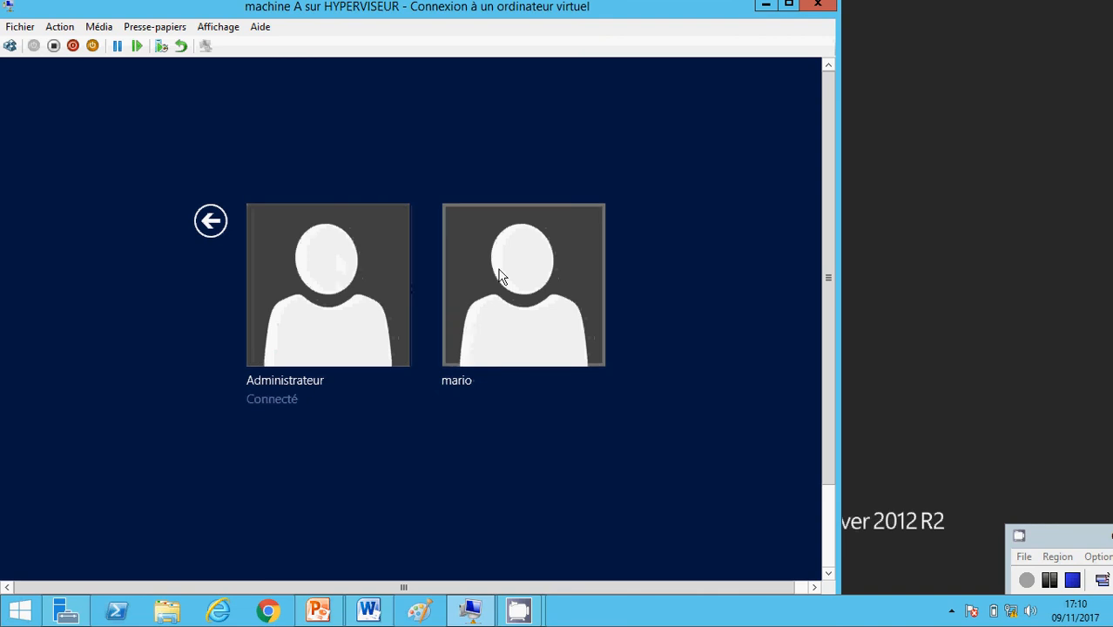
pyautogui.click(526, 259)
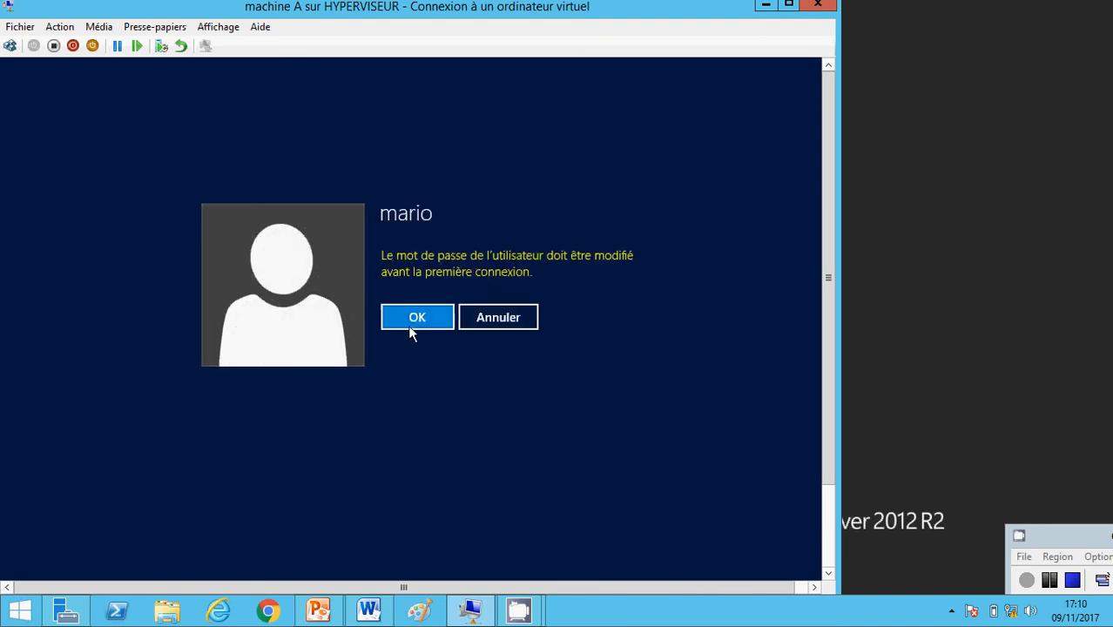
pyautogui.click(415, 321)
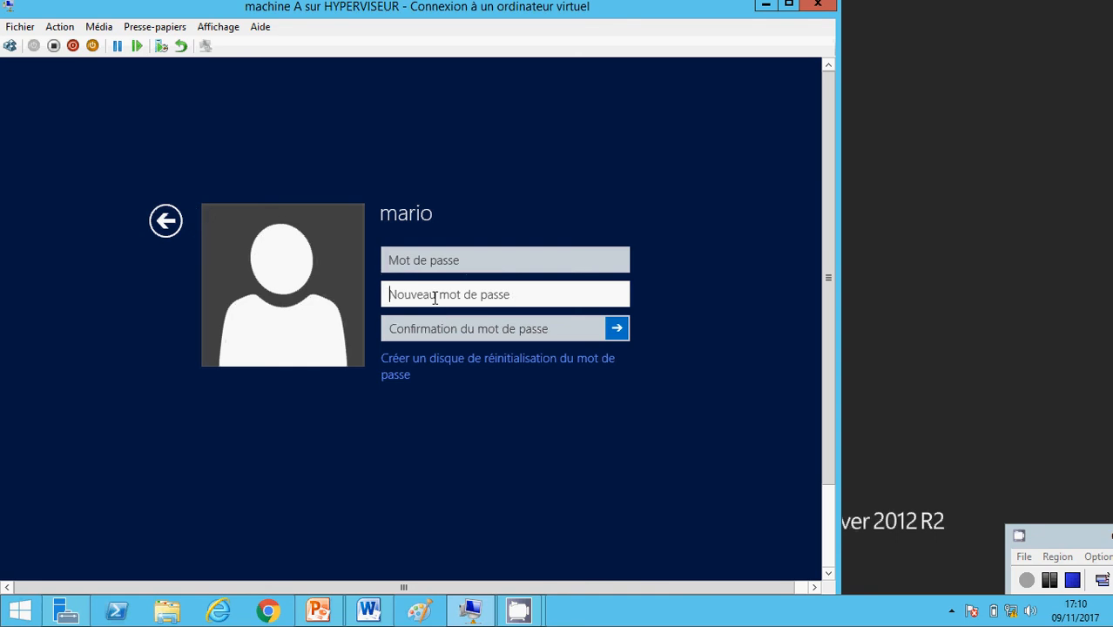
pyautogui.write('•')
pyautogui.press('BackSpace')
pyautogui.click(442, 255)
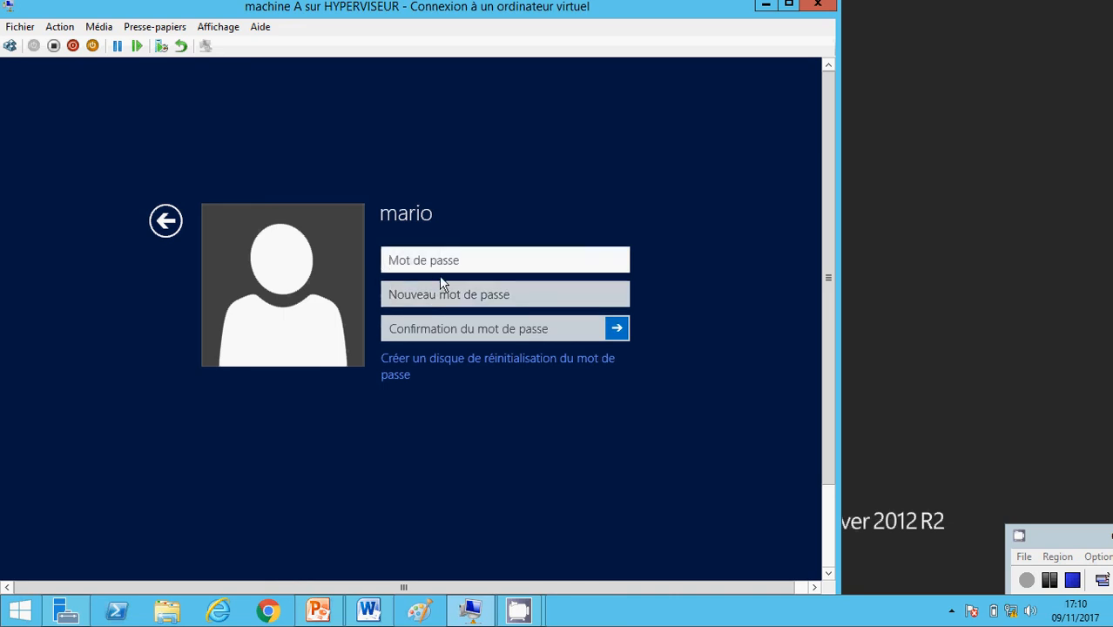
pyautogui.click(441, 298)
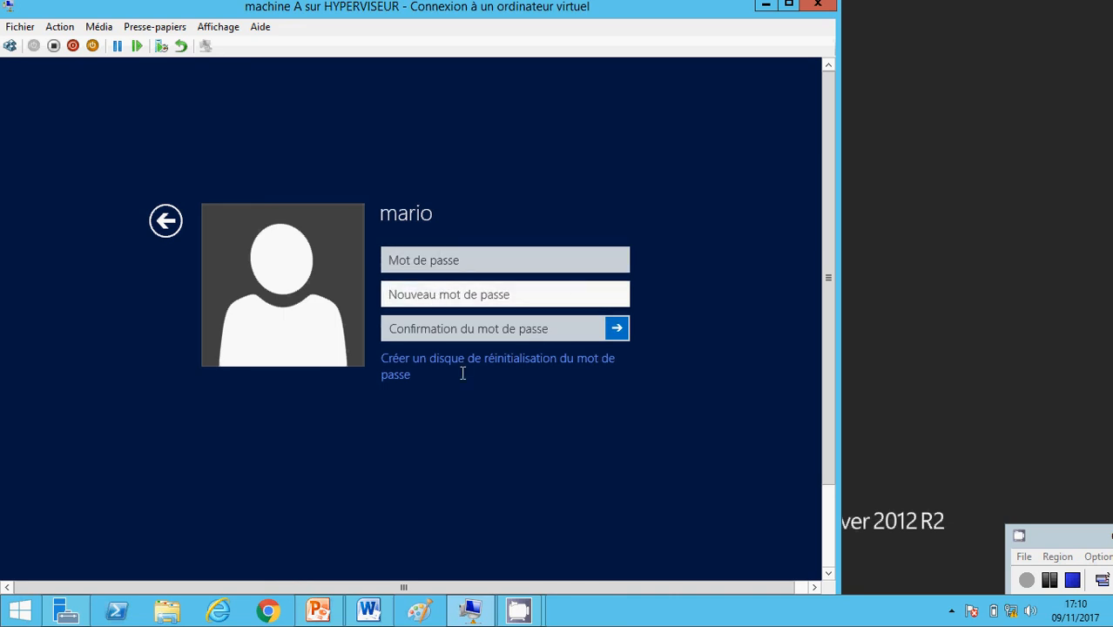
pyautogui.click(622, 330)
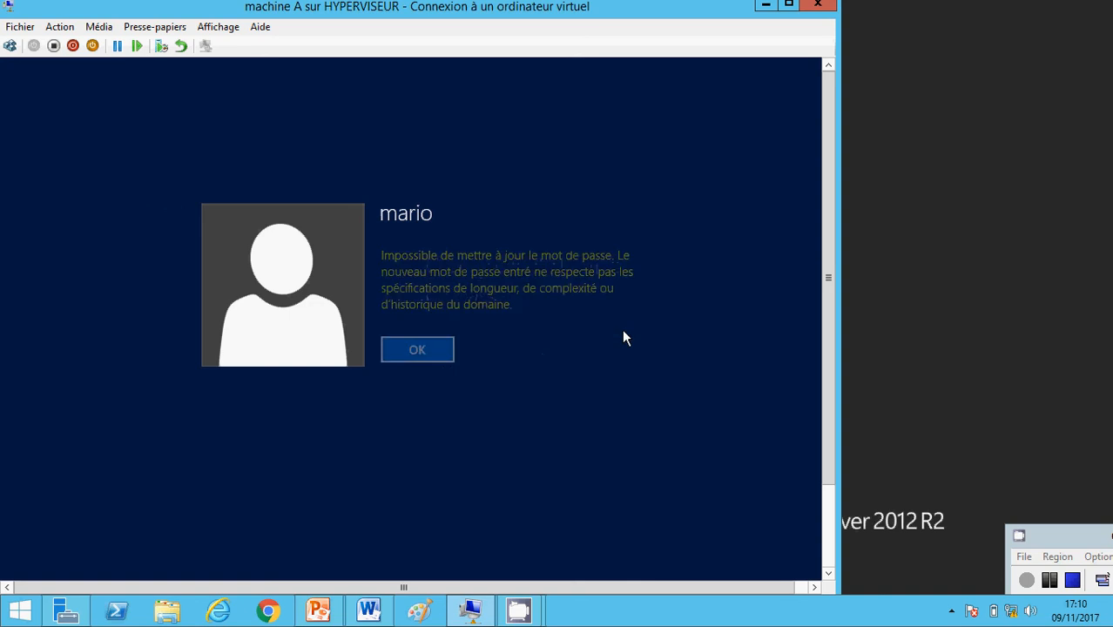
pyautogui.click(440, 349)
# Enter and confirm mario's new password, submit it, and acknowledge the change
pyautogui.click(444, 295)
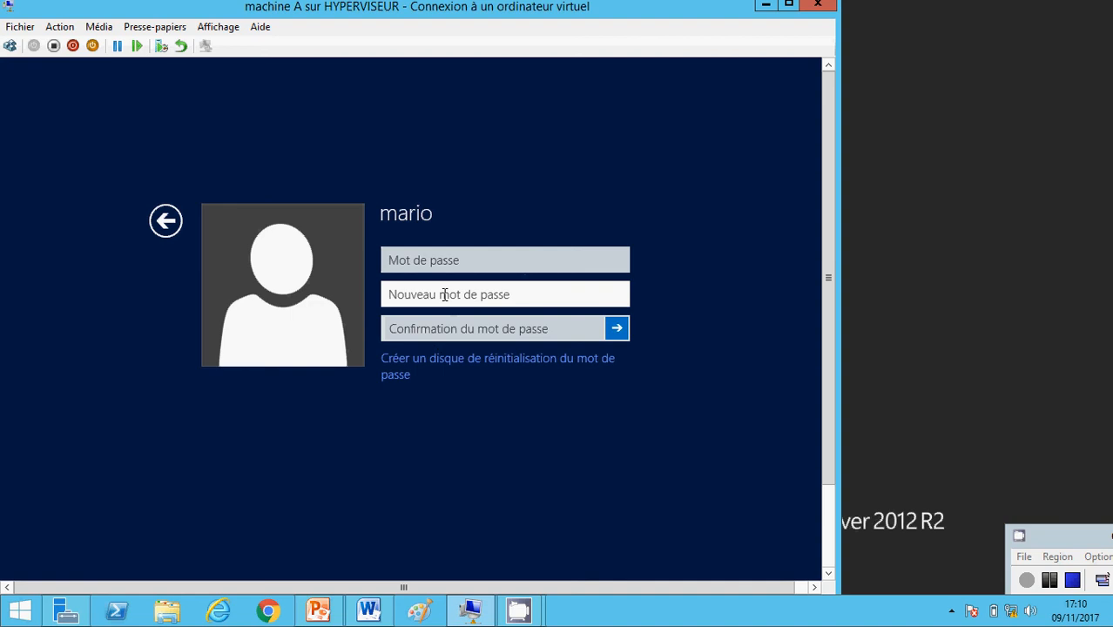
pyautogui.write('••••••••')
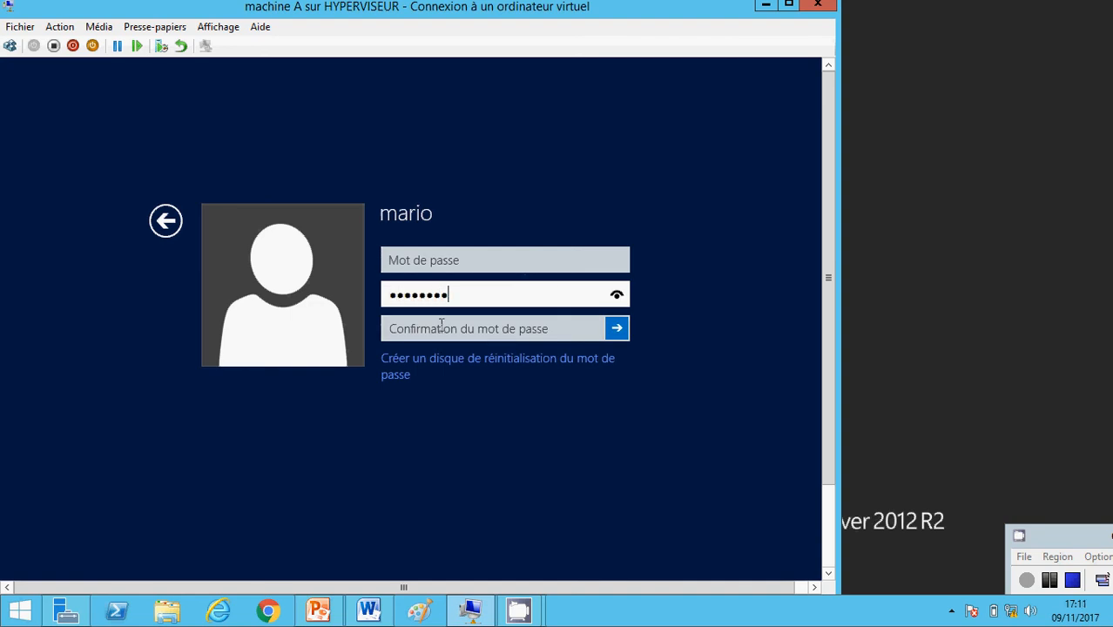
pyautogui.click(442, 329)
pyautogui.write('•••••')
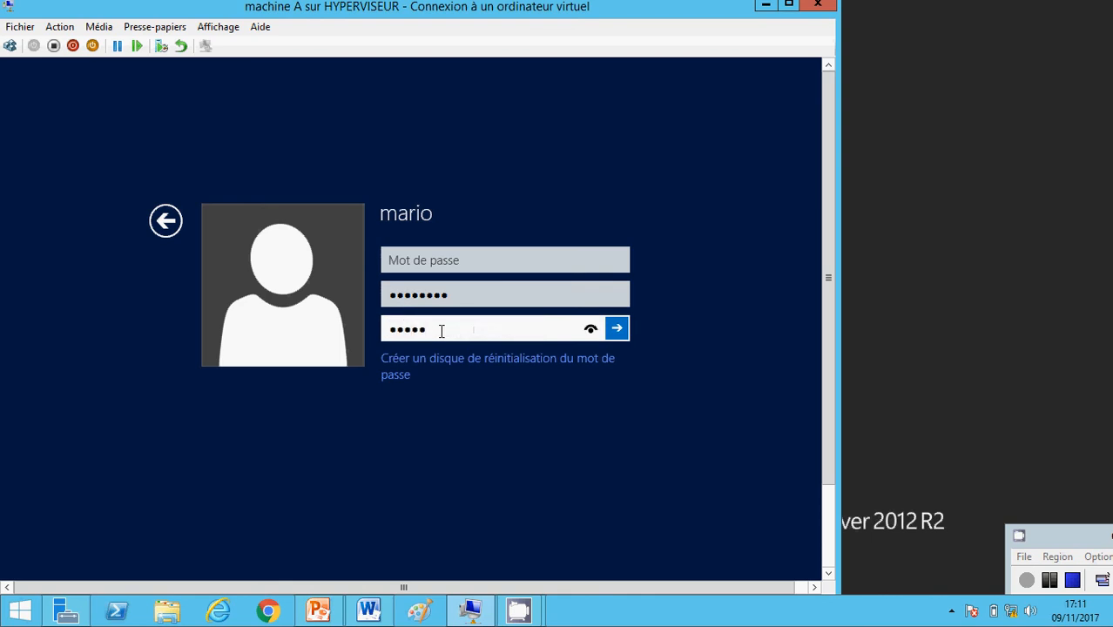
pyautogui.write('•••')
pyautogui.press('Return')
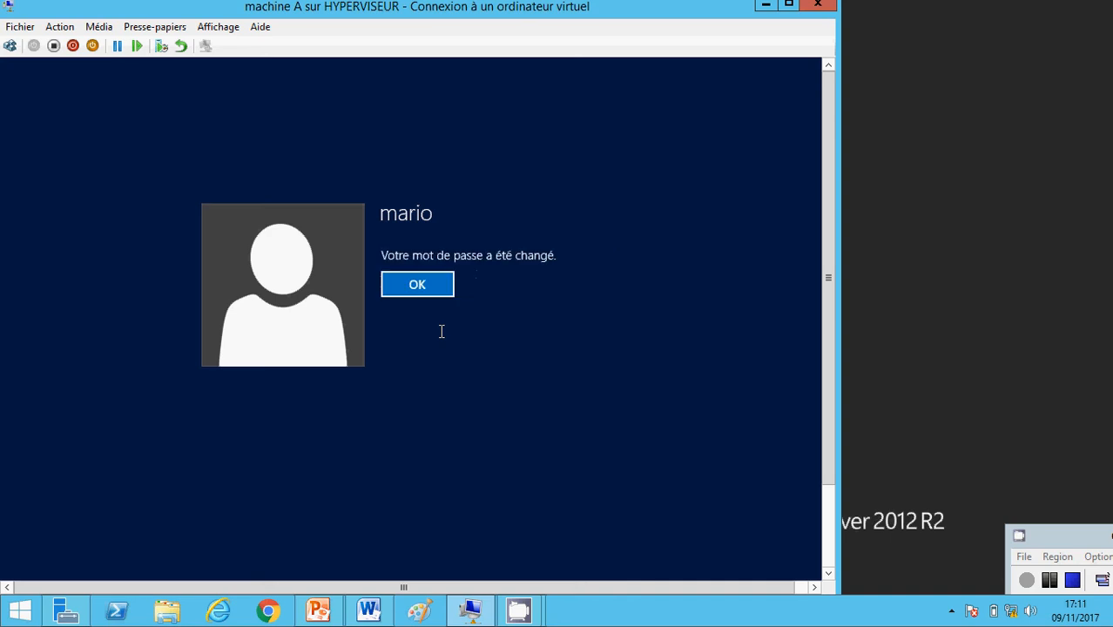
pyautogui.click(425, 287)
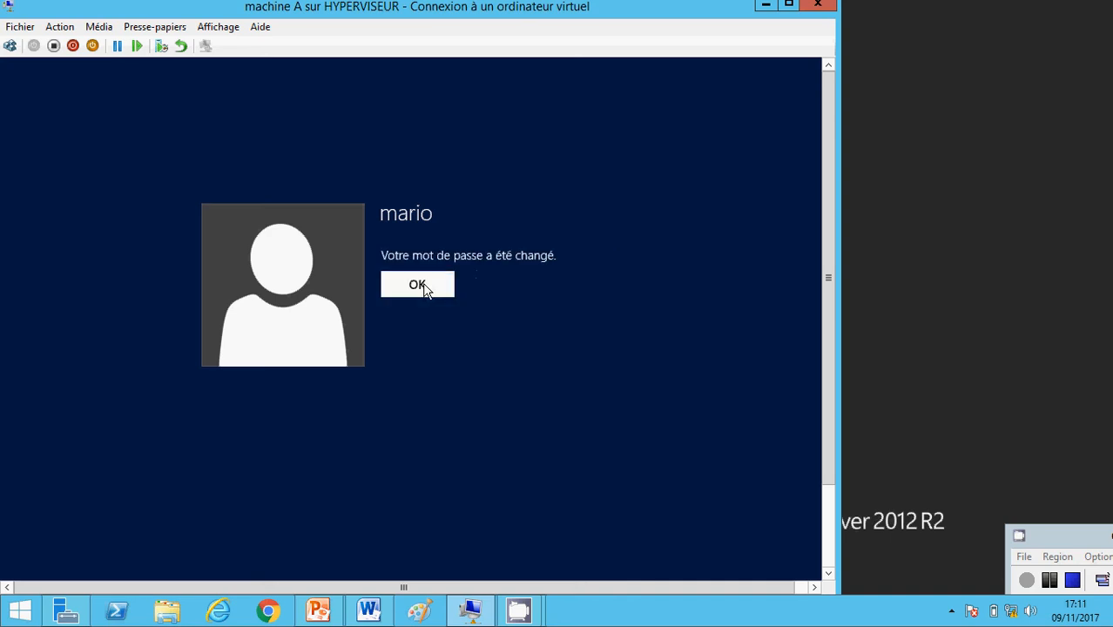
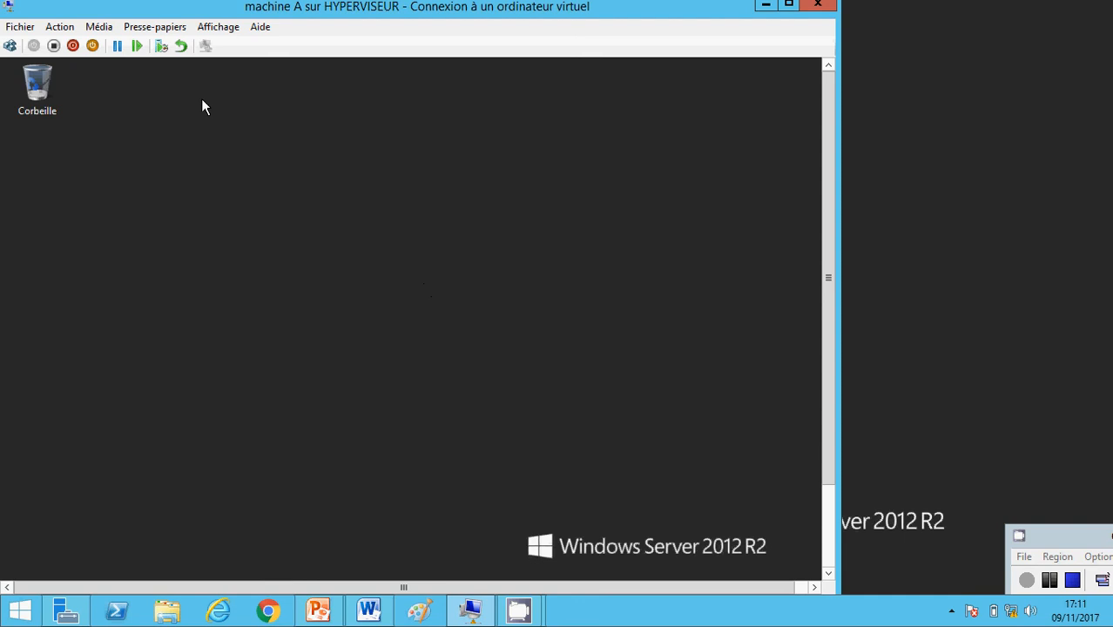
# Put machine A's connection in Mode plein écran and open File Explorer (Win+E) on Ce PC
pyautogui.click(217, 26)
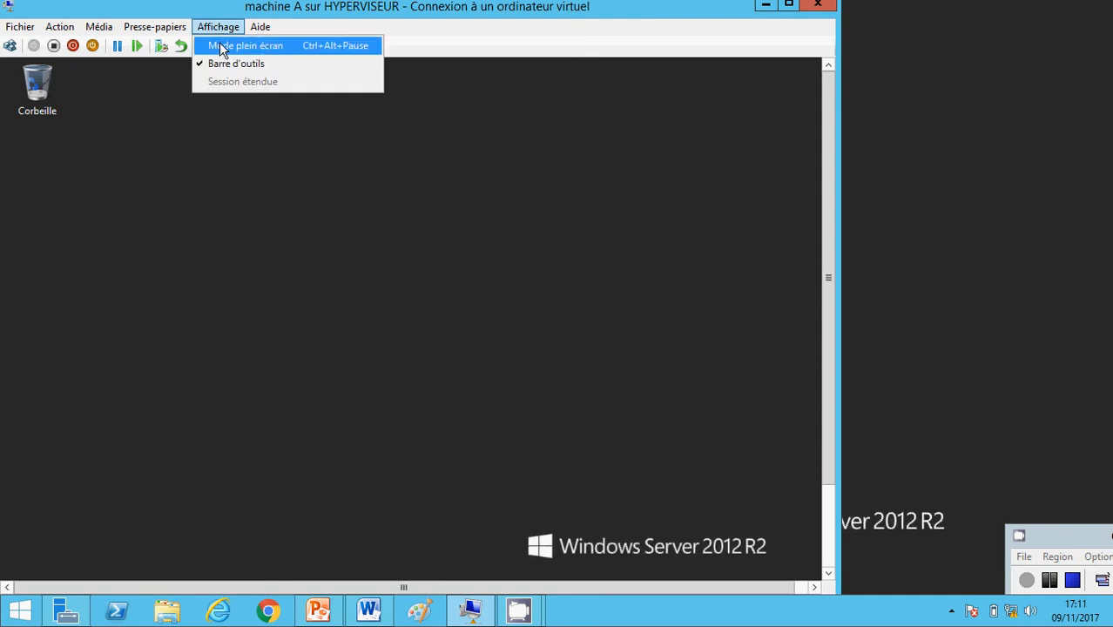
pyautogui.click(225, 43)
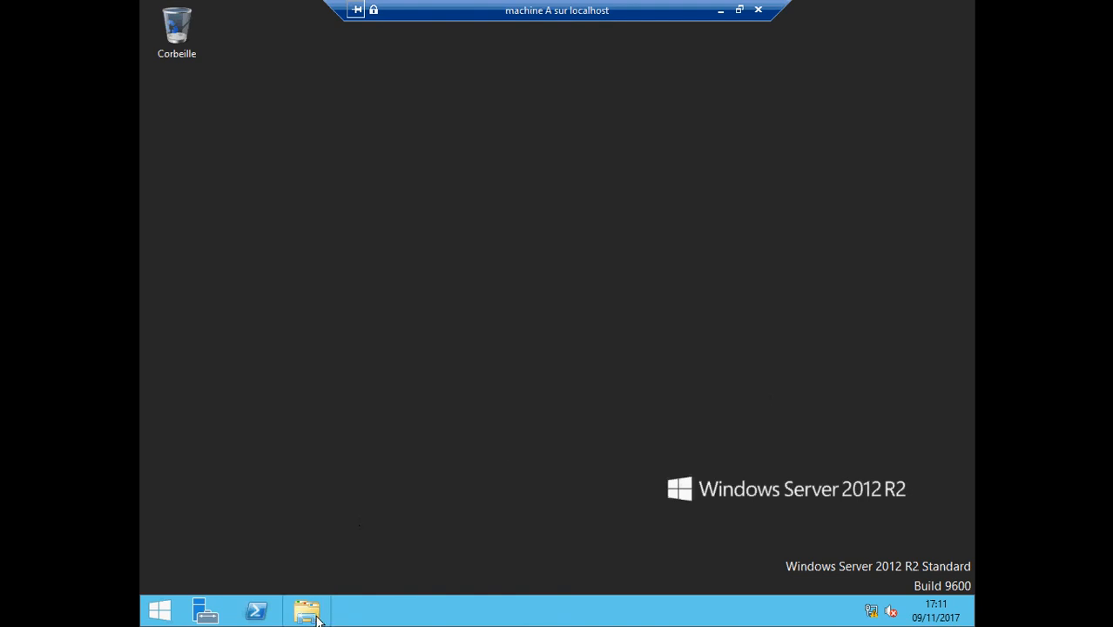
pyautogui.press('super+e')
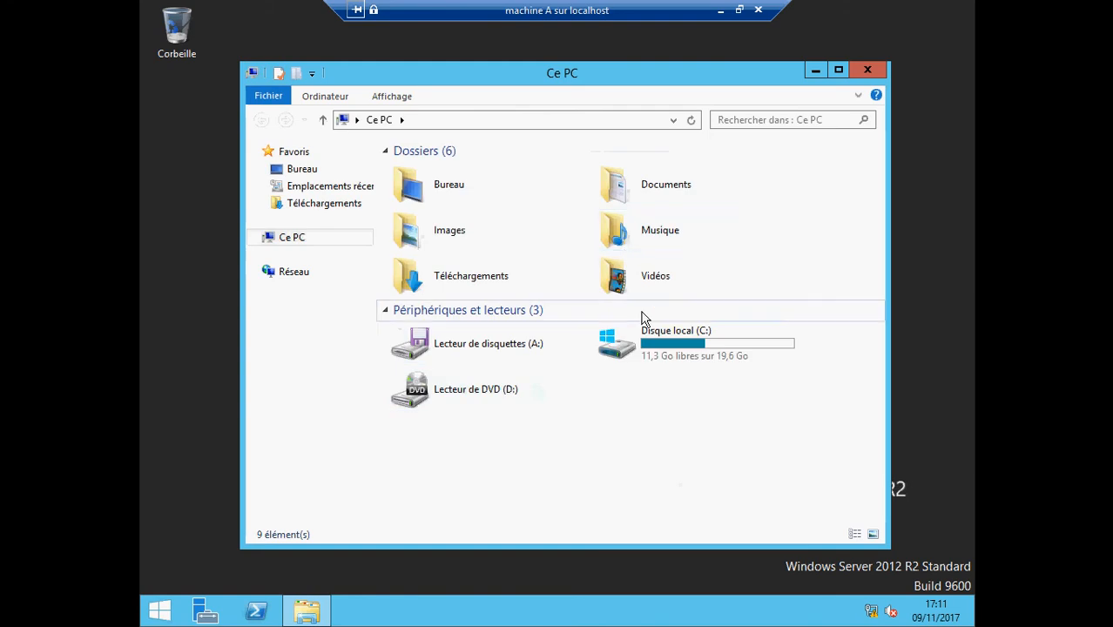
# Open the formation1 text file from C:\formation1 in Notepad
pyautogui.doubleClick(647, 345)
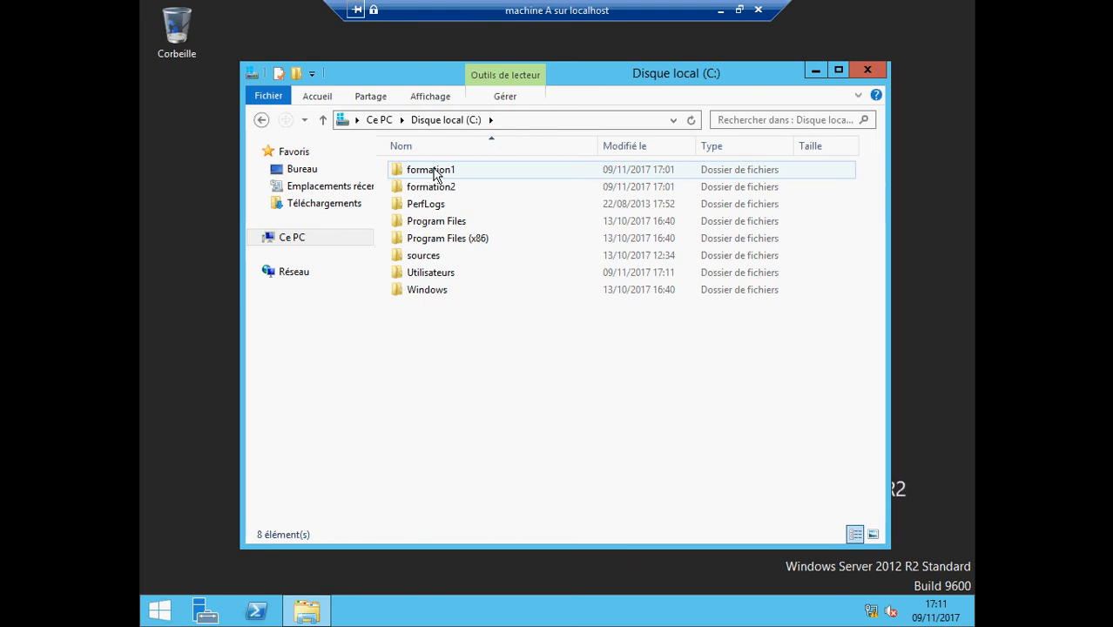
pyautogui.doubleClick(425, 179)
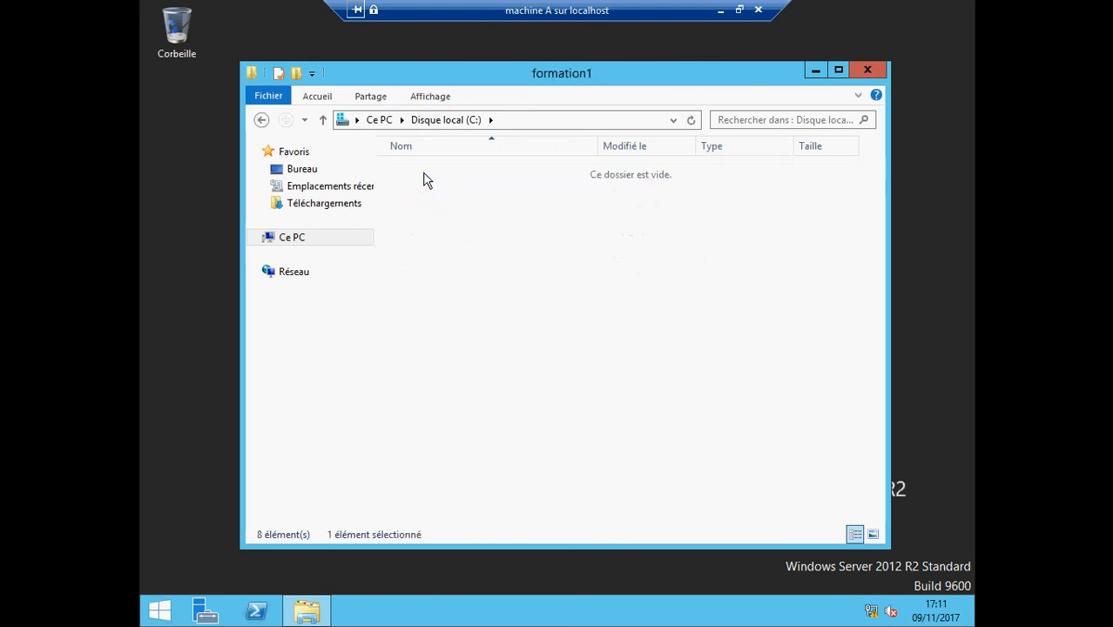
pyautogui.doubleClick(424, 178)
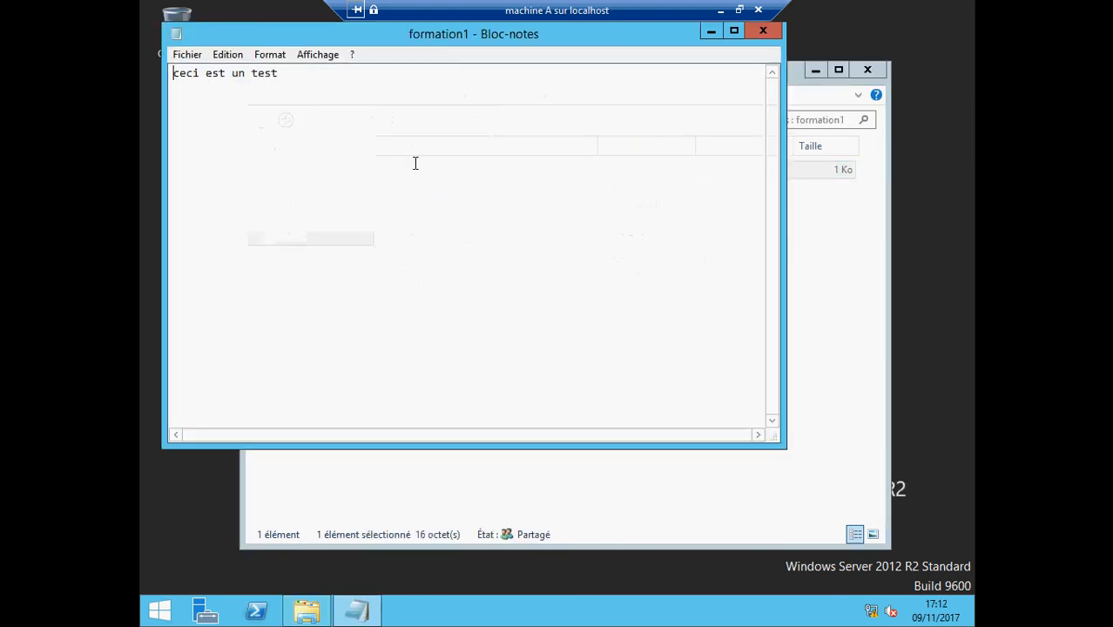
# Add a second line 'ceci est super', save the file, and close Notepad and Explorer
pyautogui.click(299, 79)
pyautogui.press('Return')
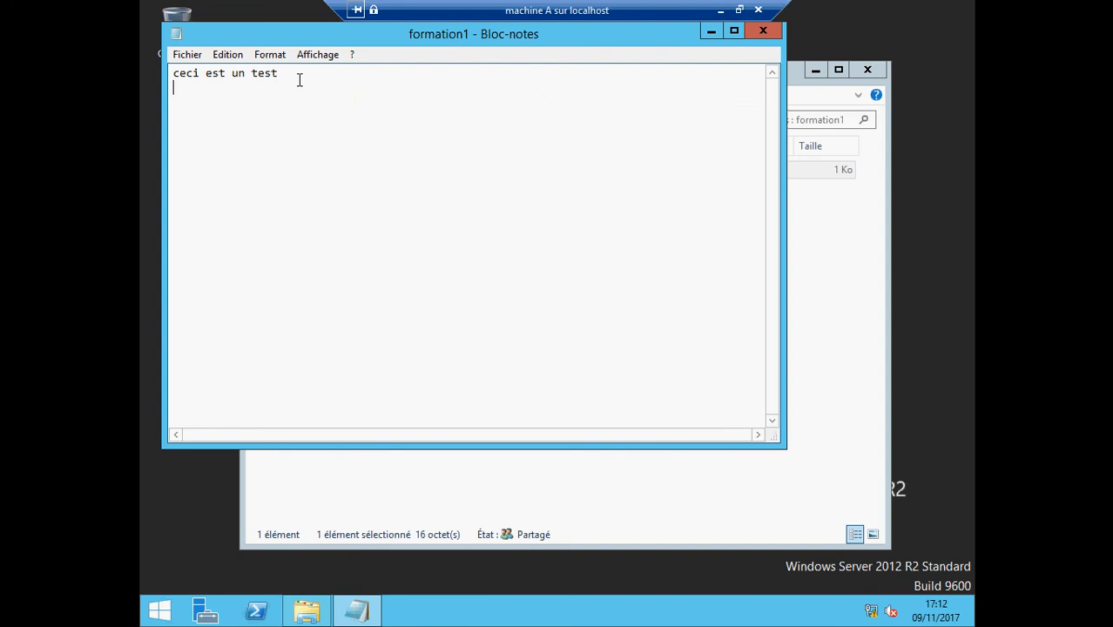
pyautogui.write('ceci est super')
pyautogui.click(186, 56)
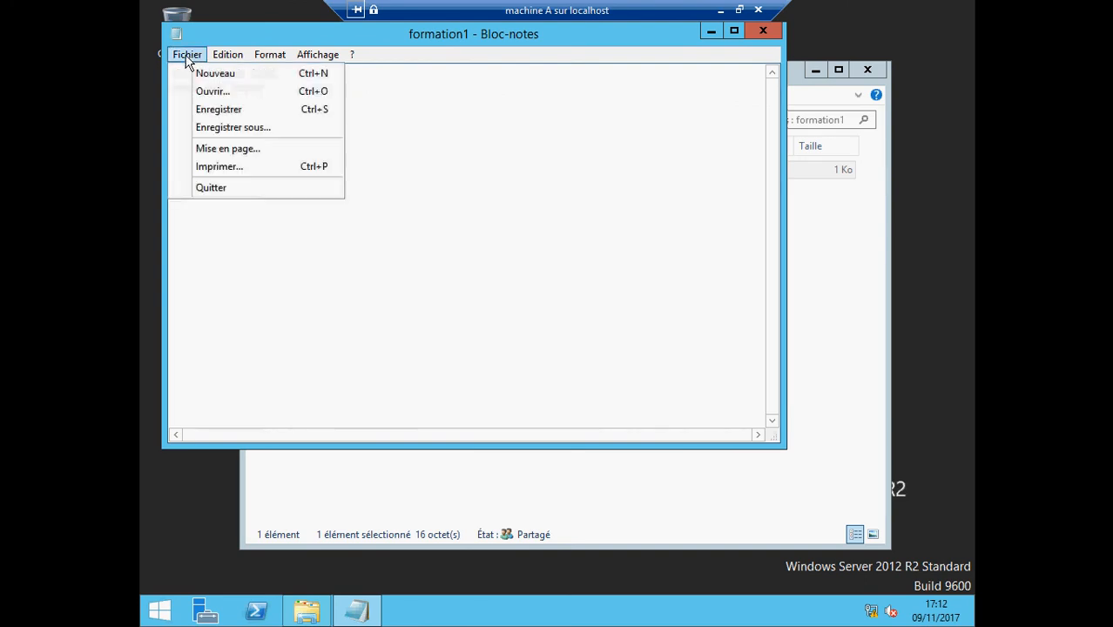
pyautogui.click(206, 111)
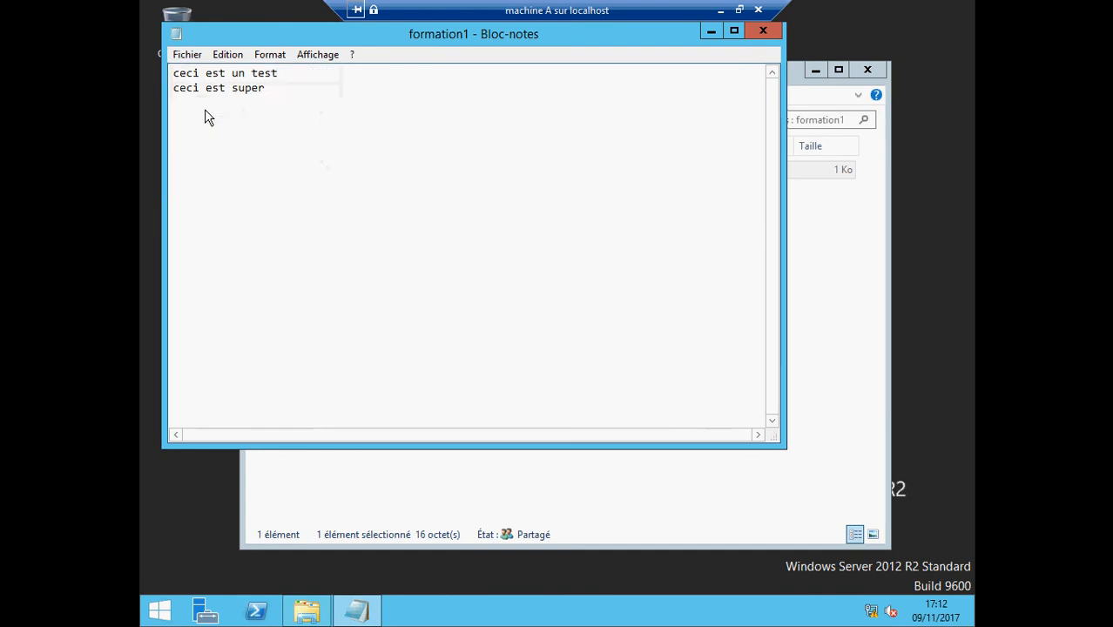
pyautogui.click(762, 33)
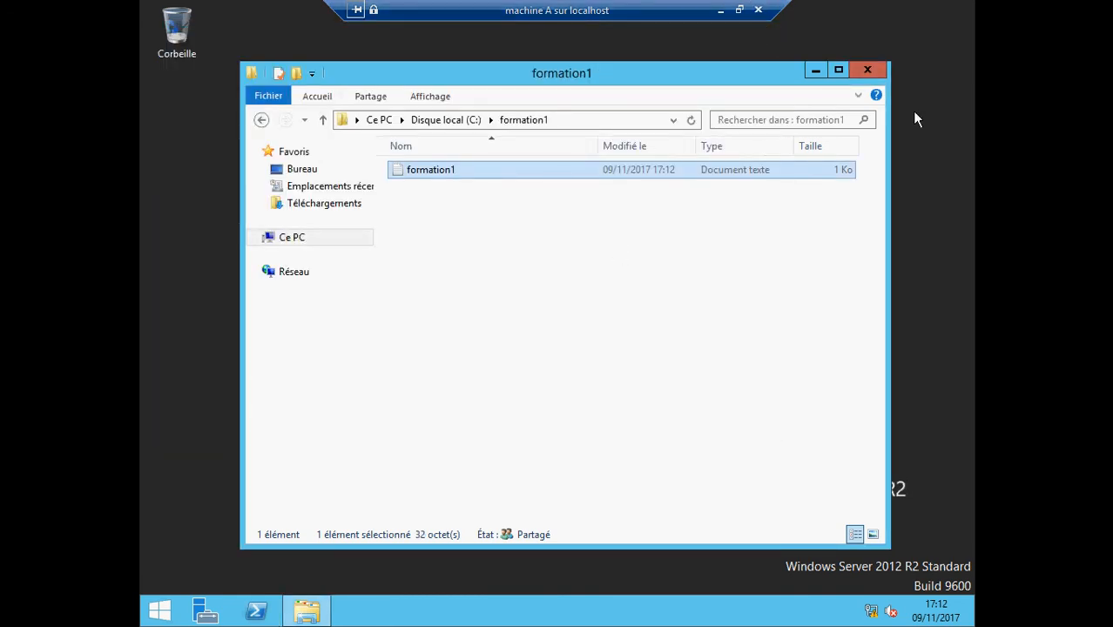
pyautogui.click(868, 69)
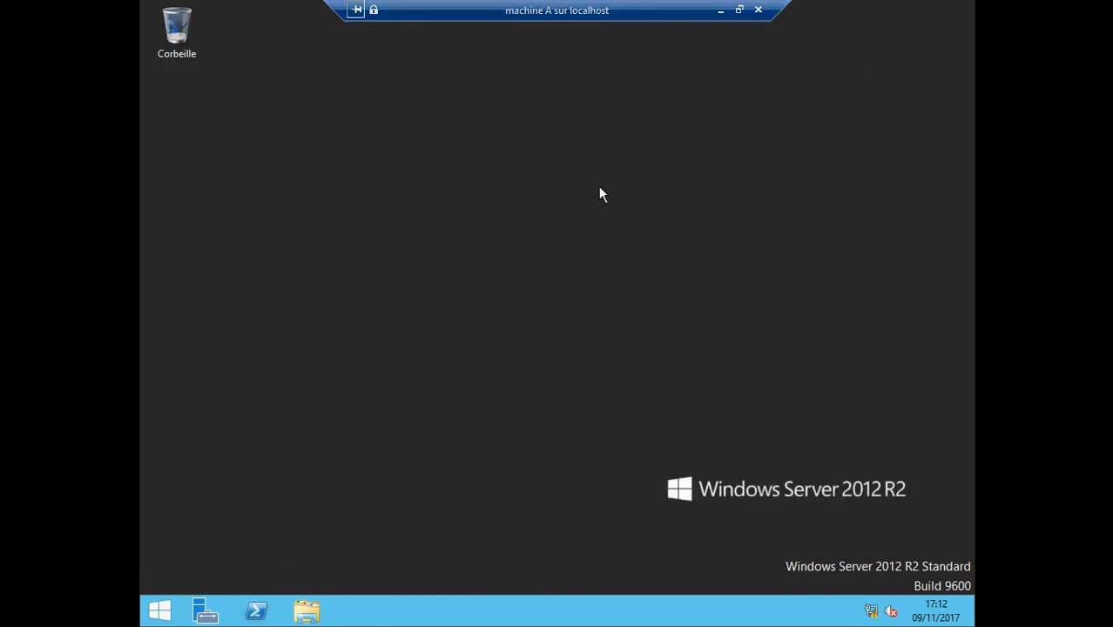
# Open Disque local (C:) in File Explorer, try formation2, and choose Continuer for permanent access
pyautogui.click(308, 614)
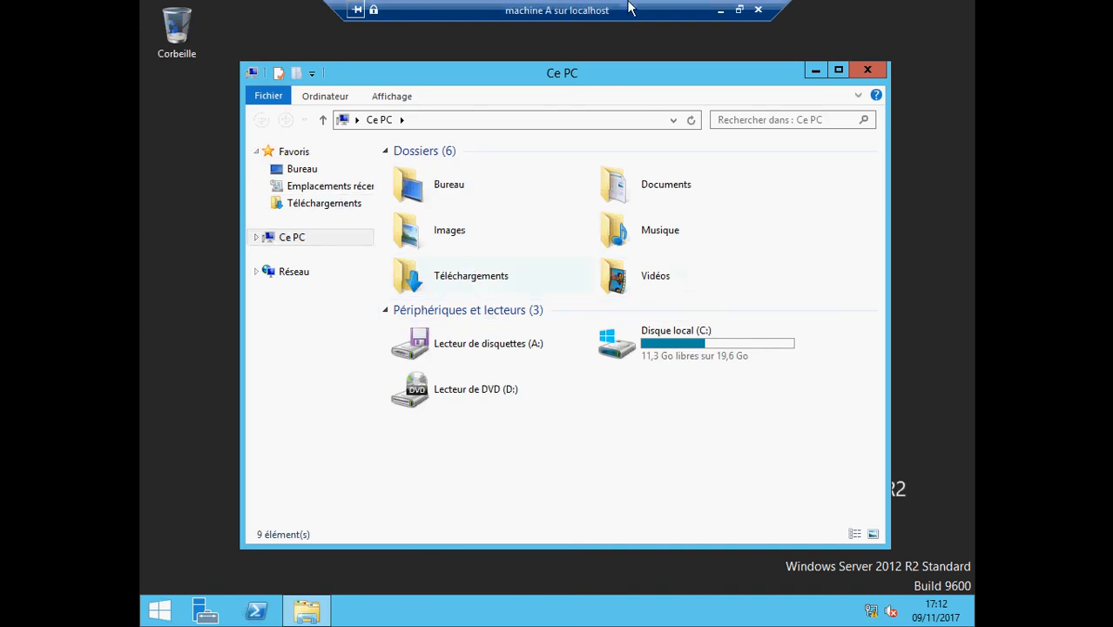
pyautogui.doubleClick(686, 344)
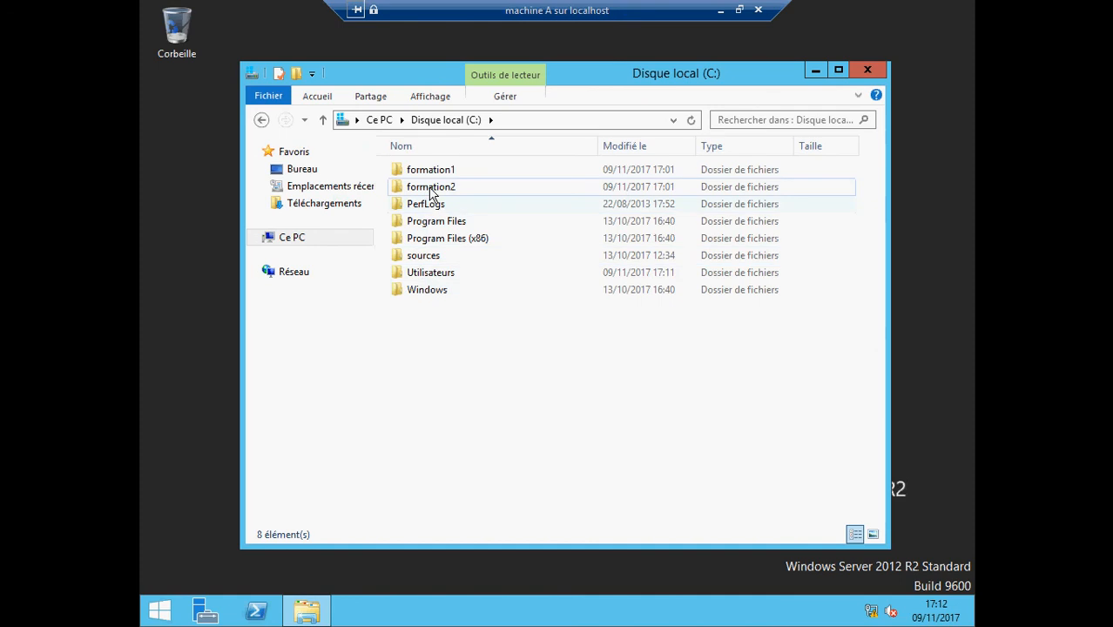
pyautogui.doubleClick(429, 189)
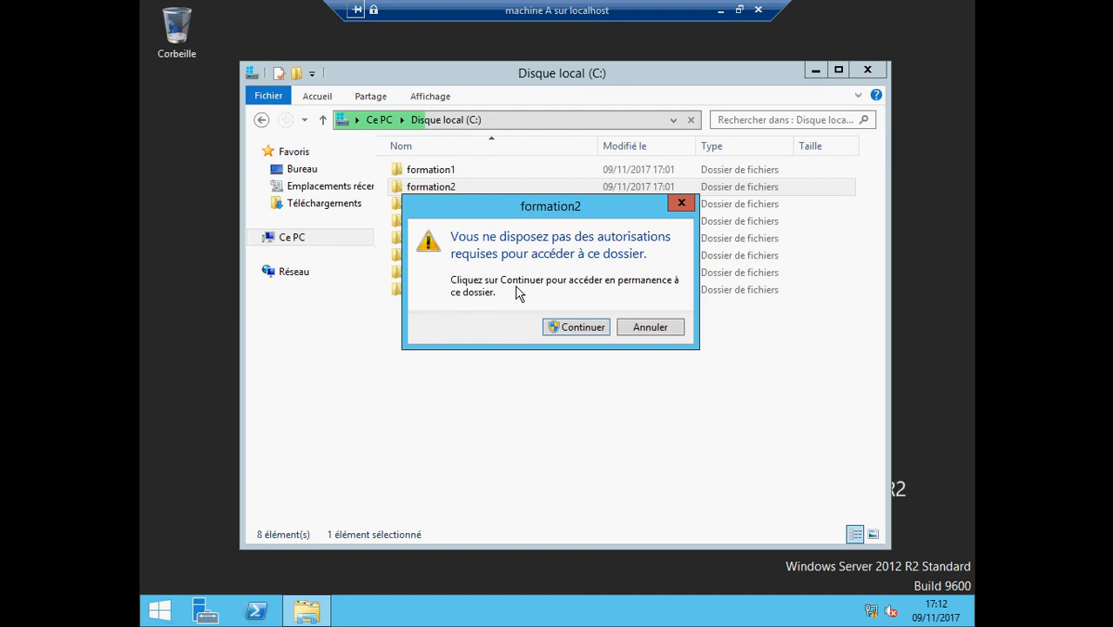
pyautogui.click(571, 330)
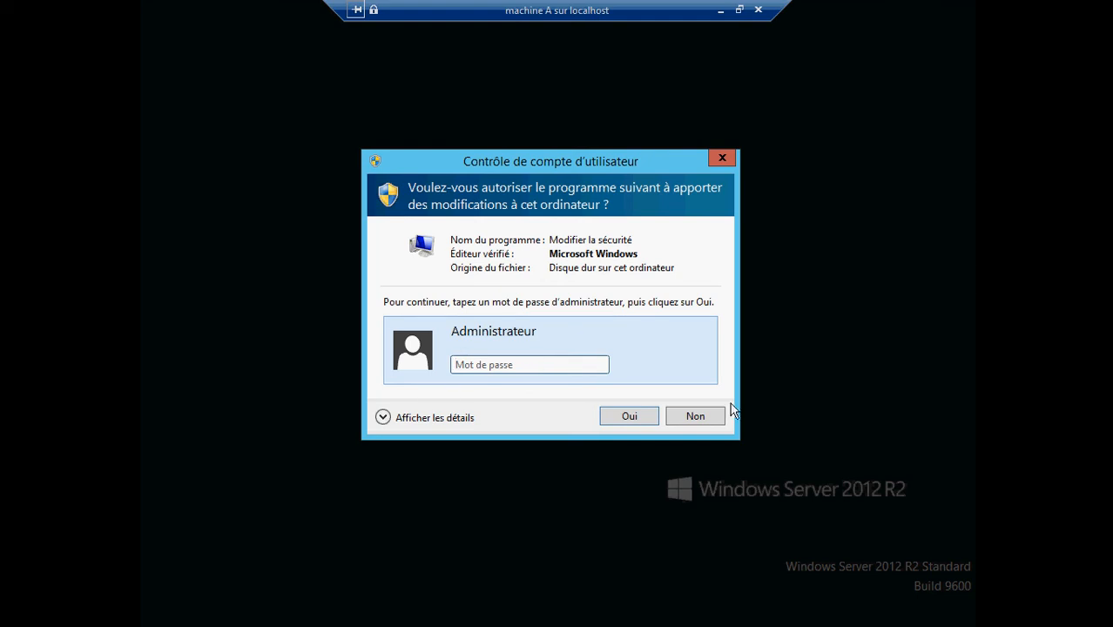
# Answer Non to the User Account Control prompt, leaving formation2 unopened
pyautogui.click(696, 414)
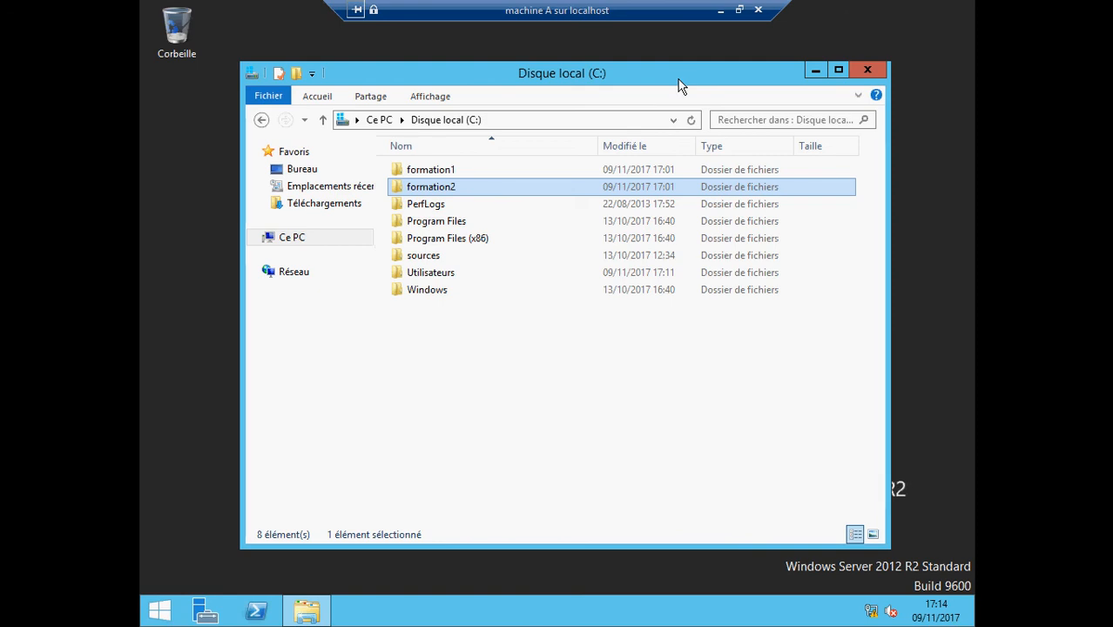
# Exit full screen and use Changer d'utilisateur to sign in as Administrateur with its password
pyautogui.click(738, 9)
pyautogui.click(10, 45)
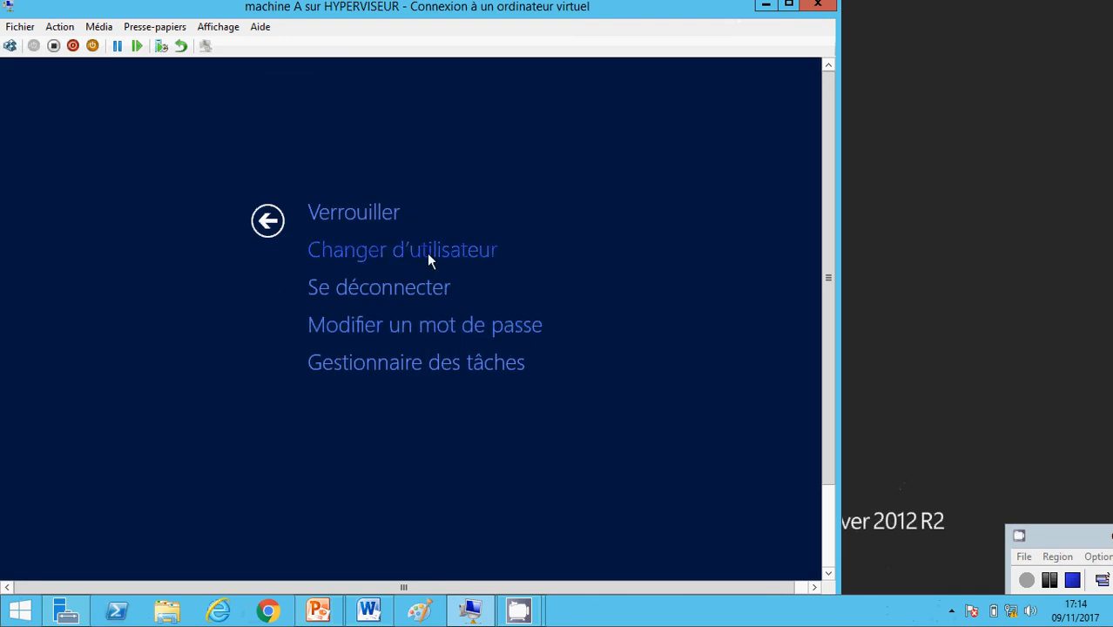
pyautogui.click(426, 253)
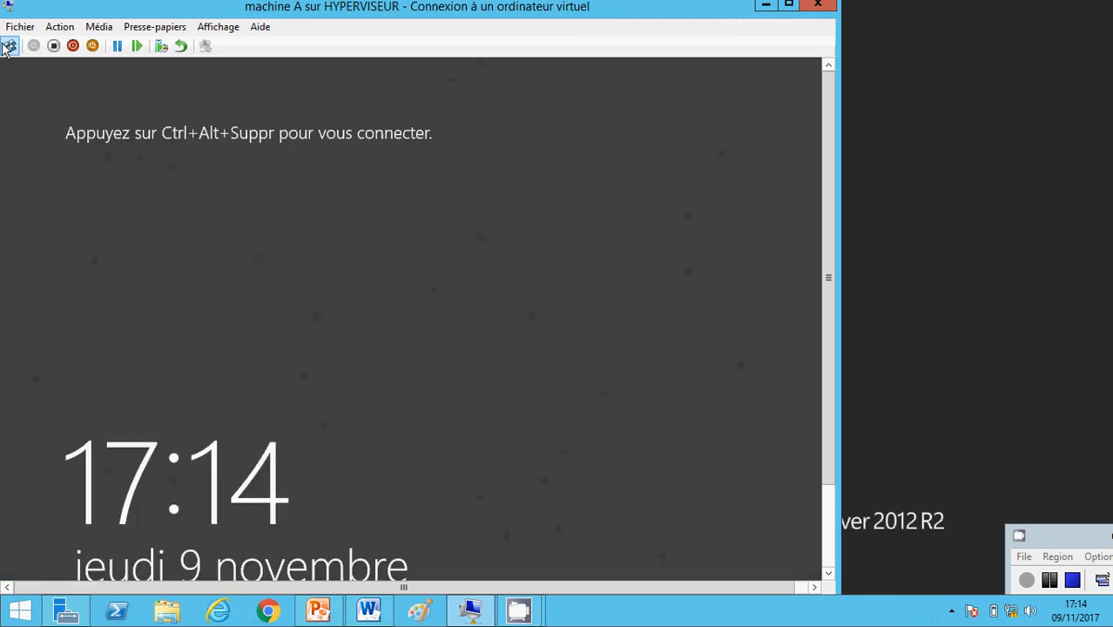
pyautogui.click(9, 46)
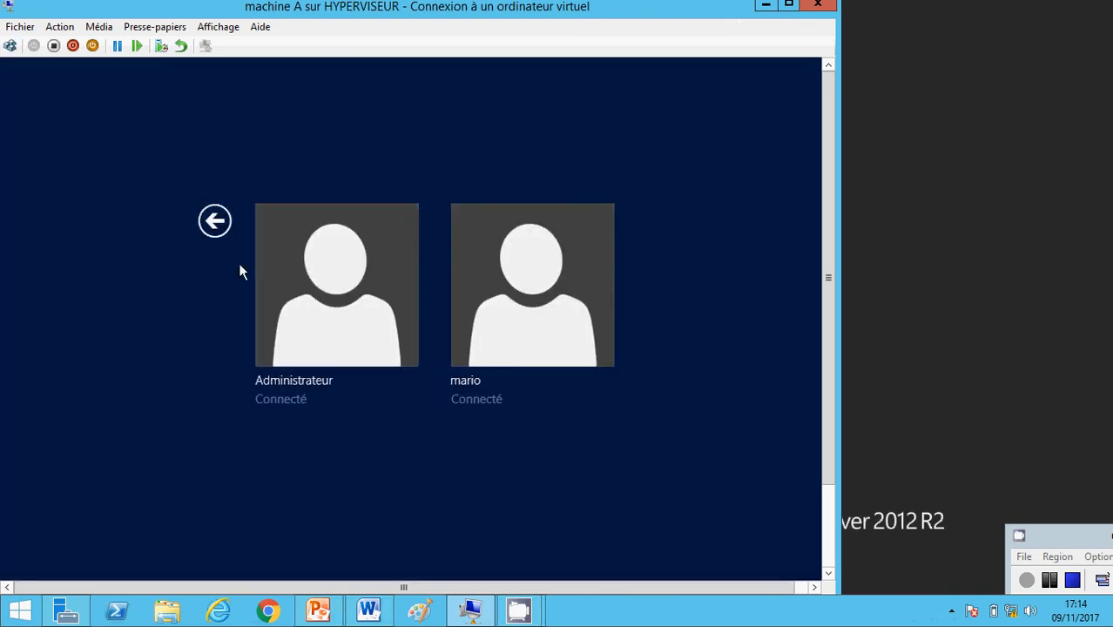
pyautogui.click(330, 318)
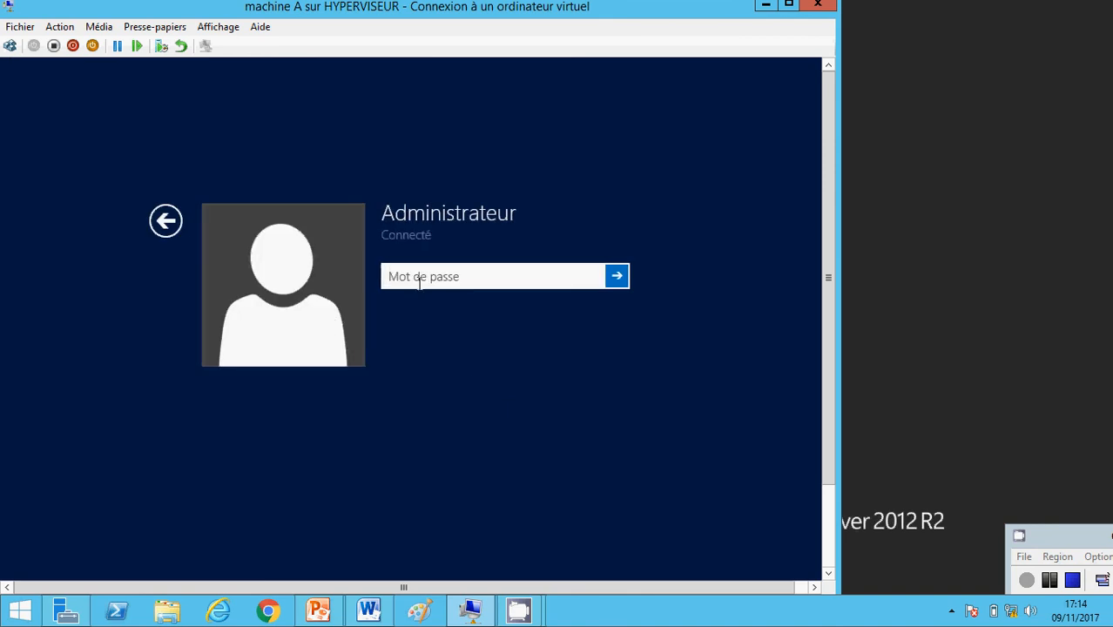
pyautogui.write('P•••••••')
pyautogui.press('Return')
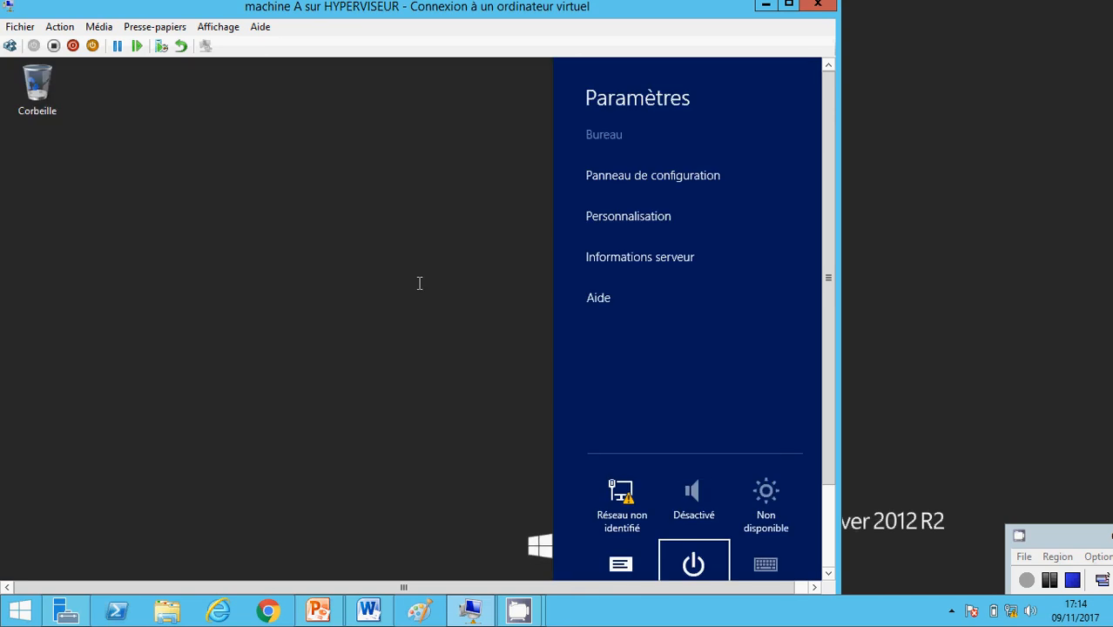
# Close the settings panel and return the VM to Mode plein écran
pyautogui.click(284, 120)
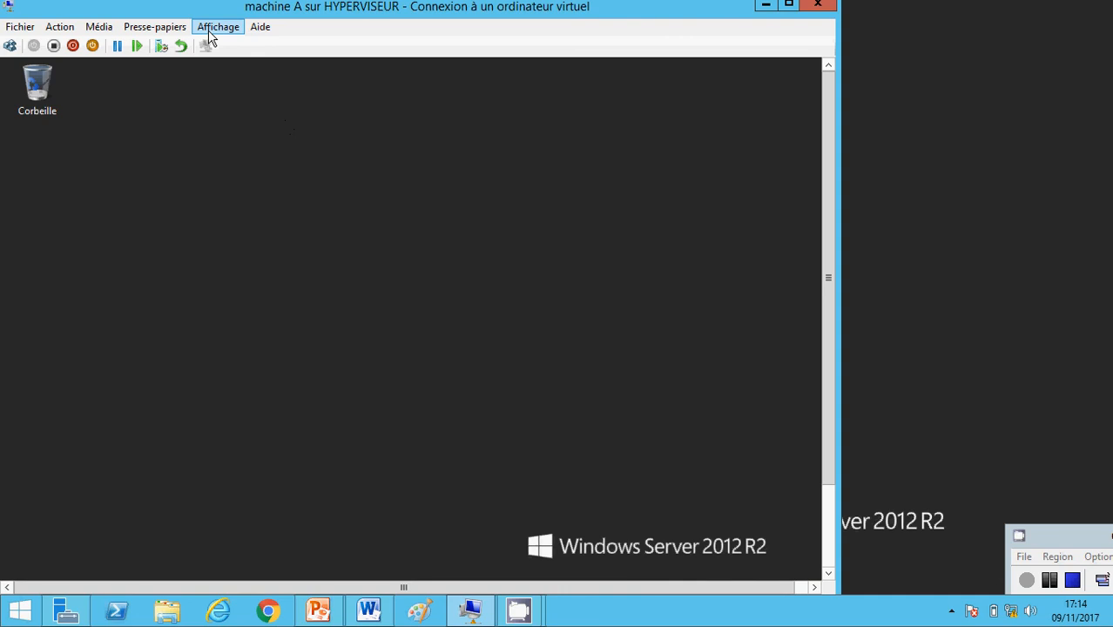
pyautogui.click(226, 29)
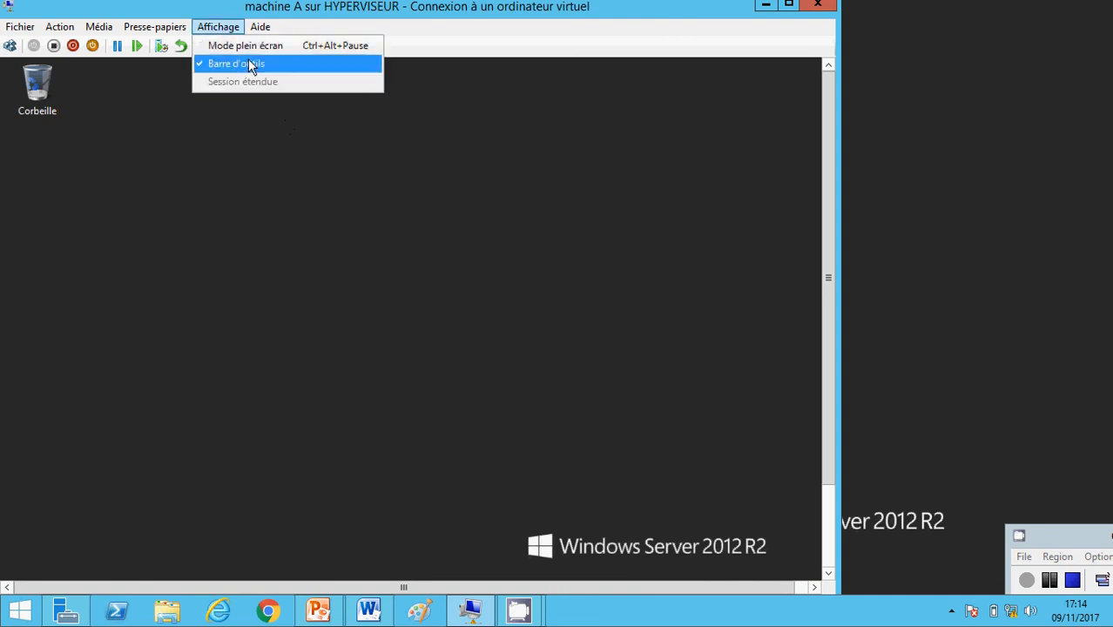
pyautogui.click(248, 48)
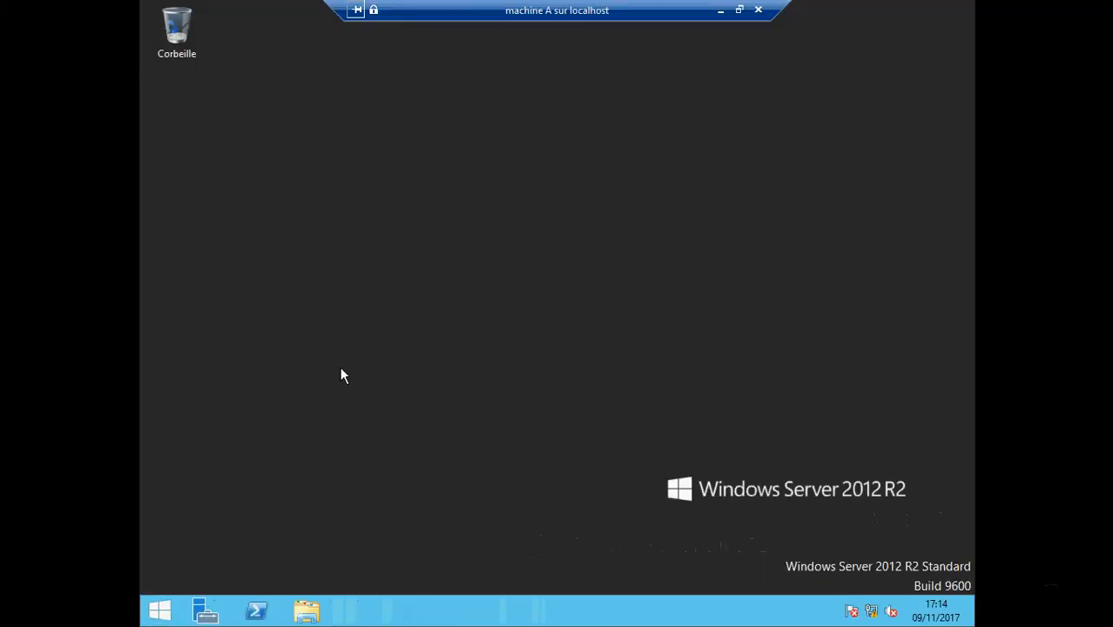
# Open Disque local (C:), look inside formation2, then go back to the C: folder list
pyautogui.click(306, 611)
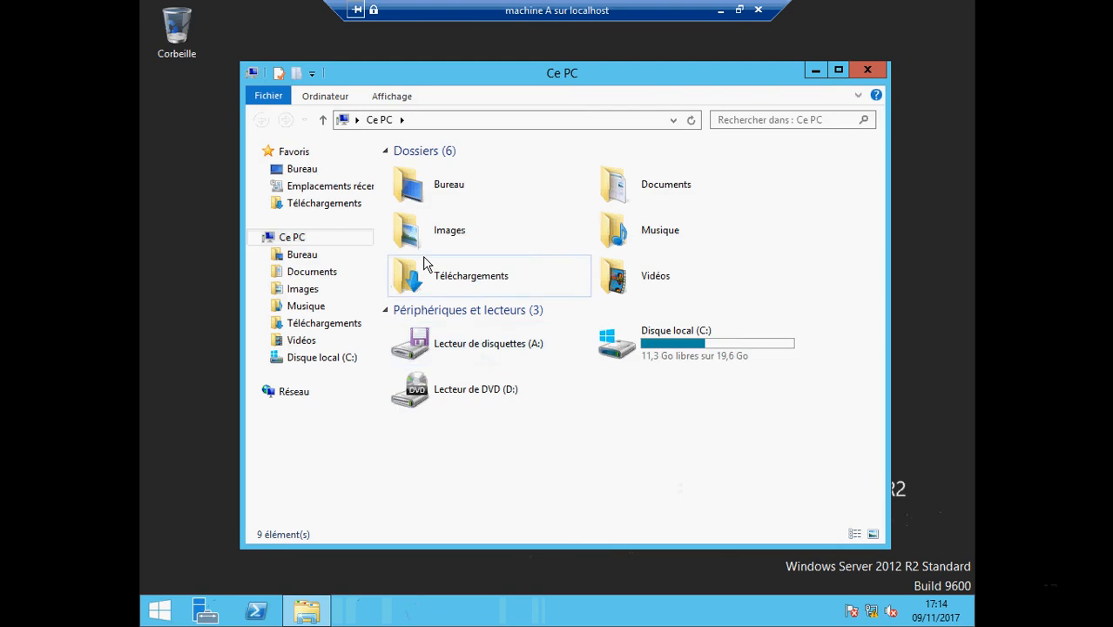
pyautogui.doubleClick(619, 341)
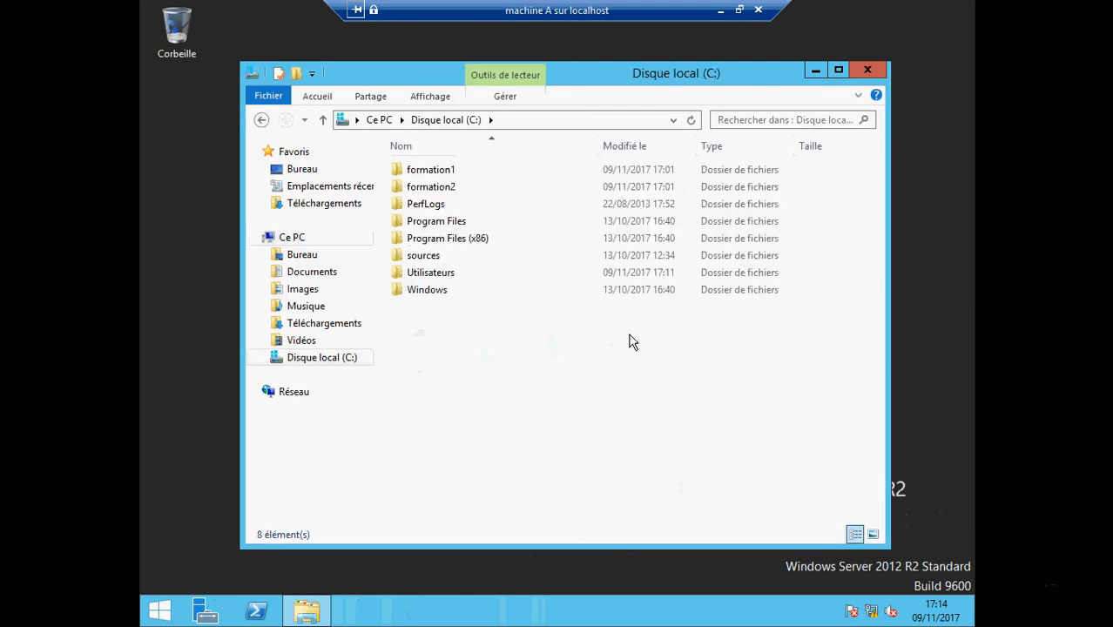
pyautogui.doubleClick(442, 188)
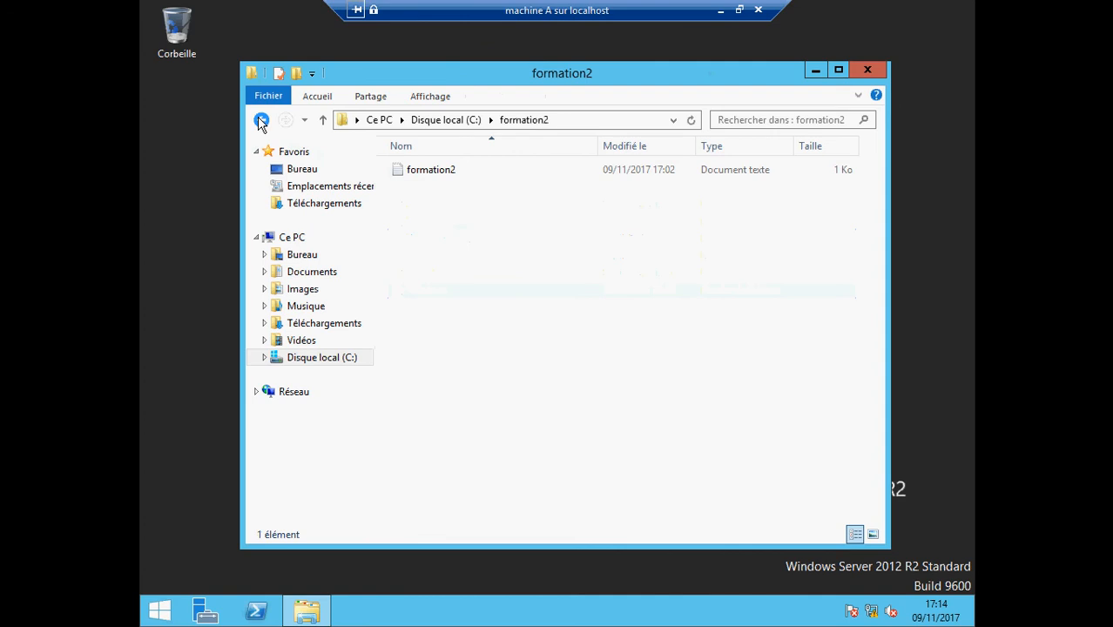
pyautogui.click(260, 119)
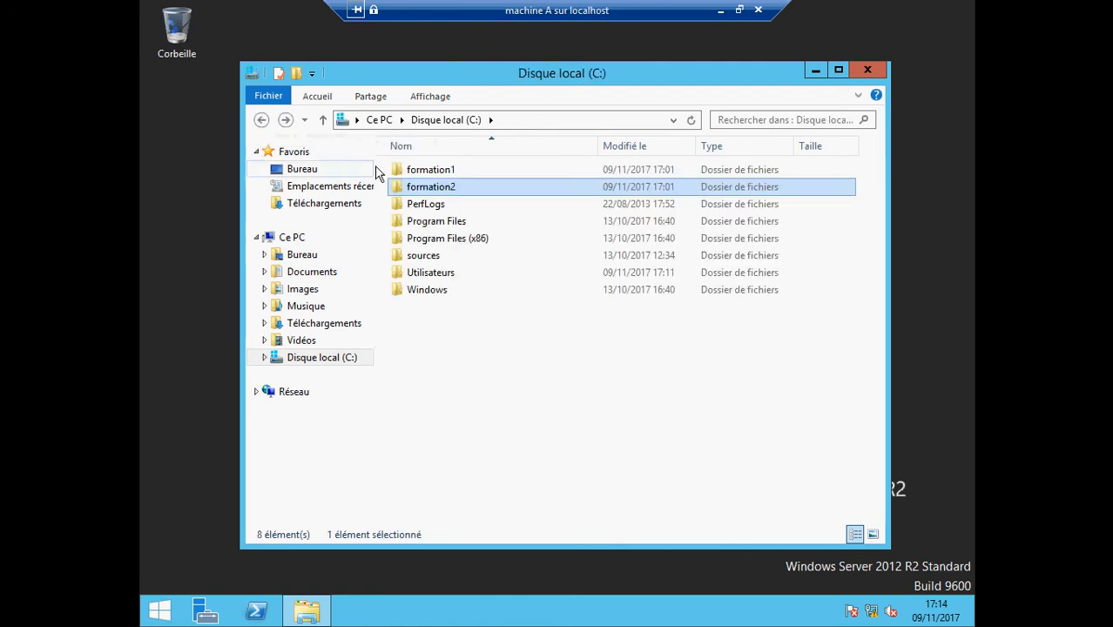
# Inspect formation1's Propriétés > Sécurité permissions, then close the dialog and File Explorer
pyautogui.rightClick(405, 173)
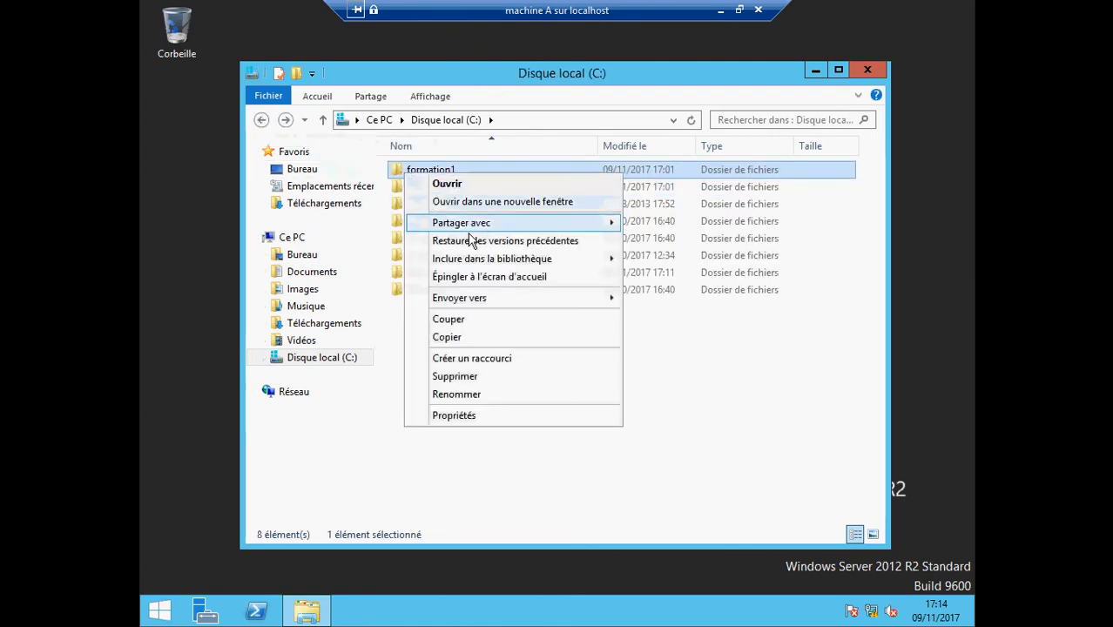
pyautogui.moveTo(466, 231)
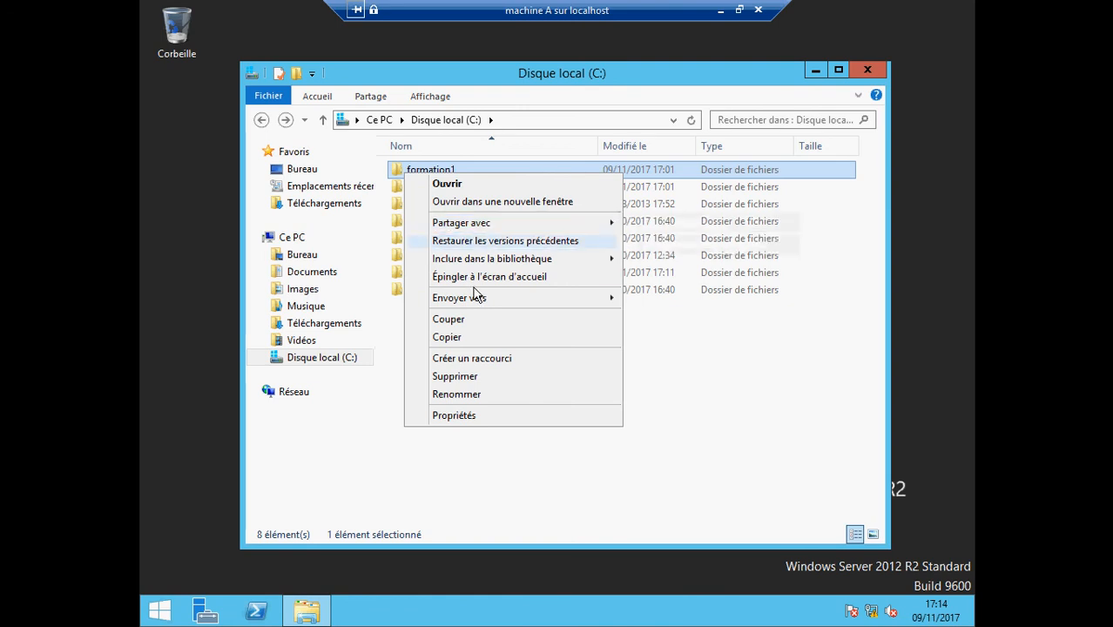
pyautogui.click(459, 418)
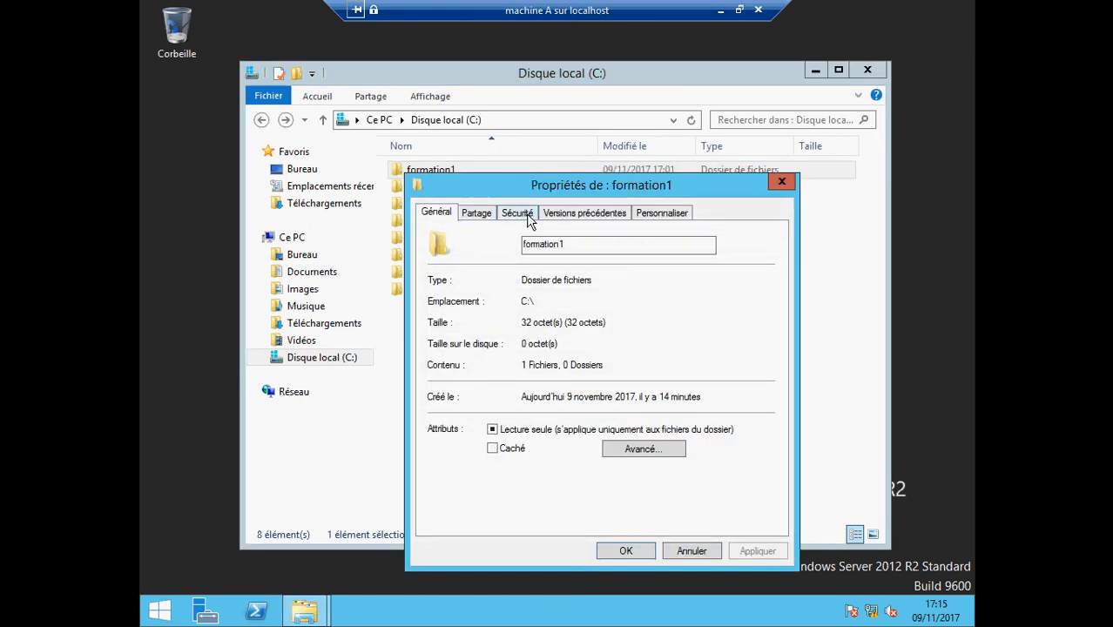
pyautogui.click(528, 216)
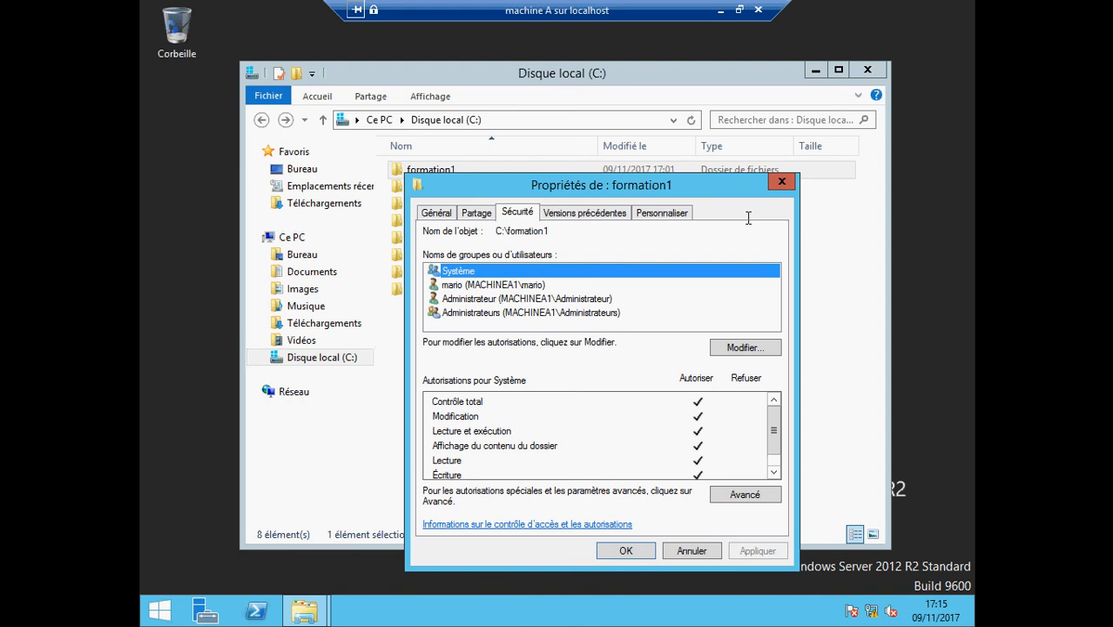
pyautogui.click(782, 183)
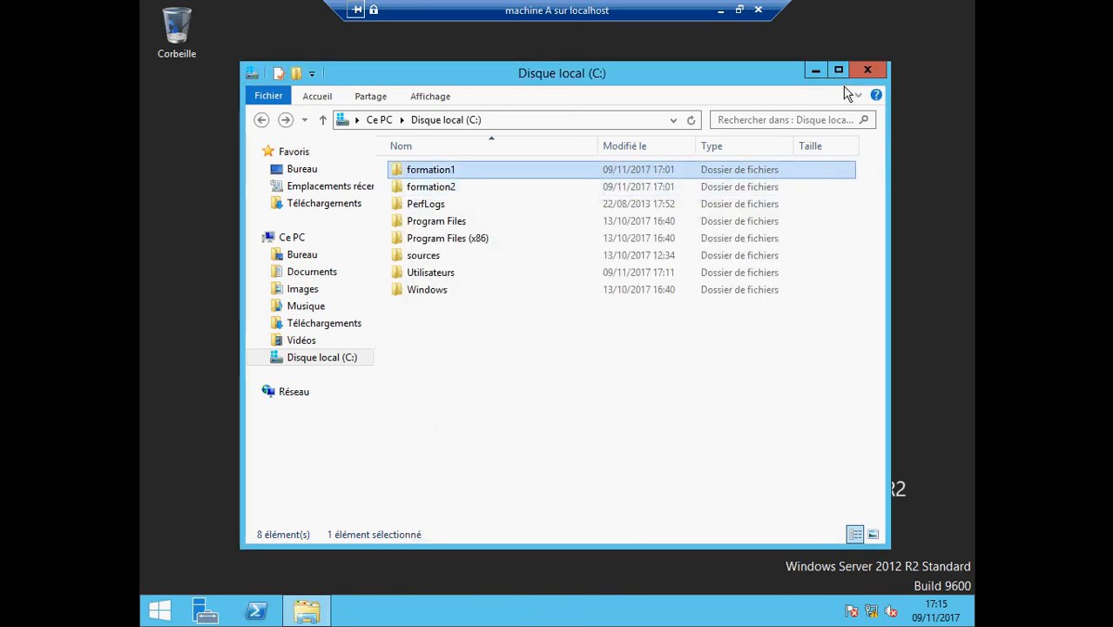
pyautogui.click(868, 71)
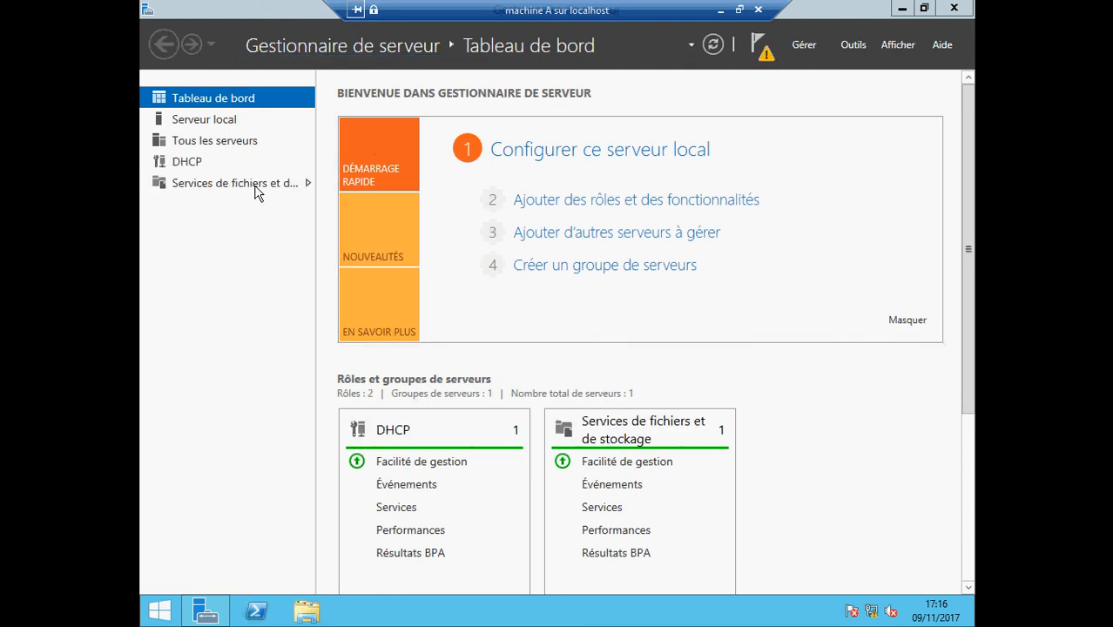
# Widen the navigation pane and open Services de fichiers et de stockage > Partages to list formation1 and formation2
pyautogui.moveTo(315, 159); pyautogui.dragTo(397, 164)
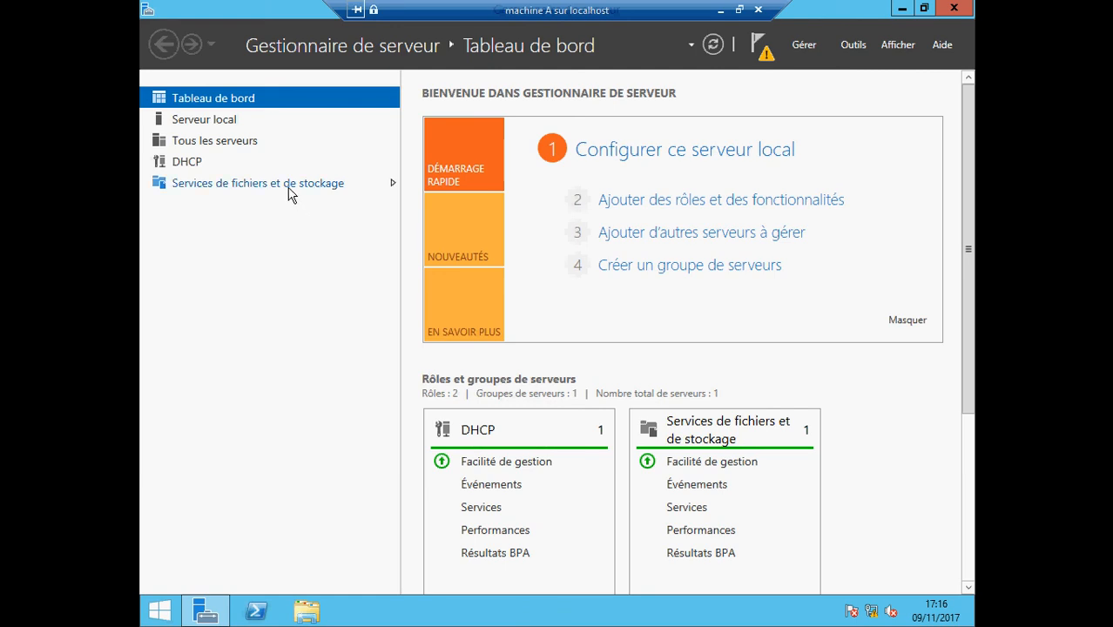
pyautogui.click(290, 193)
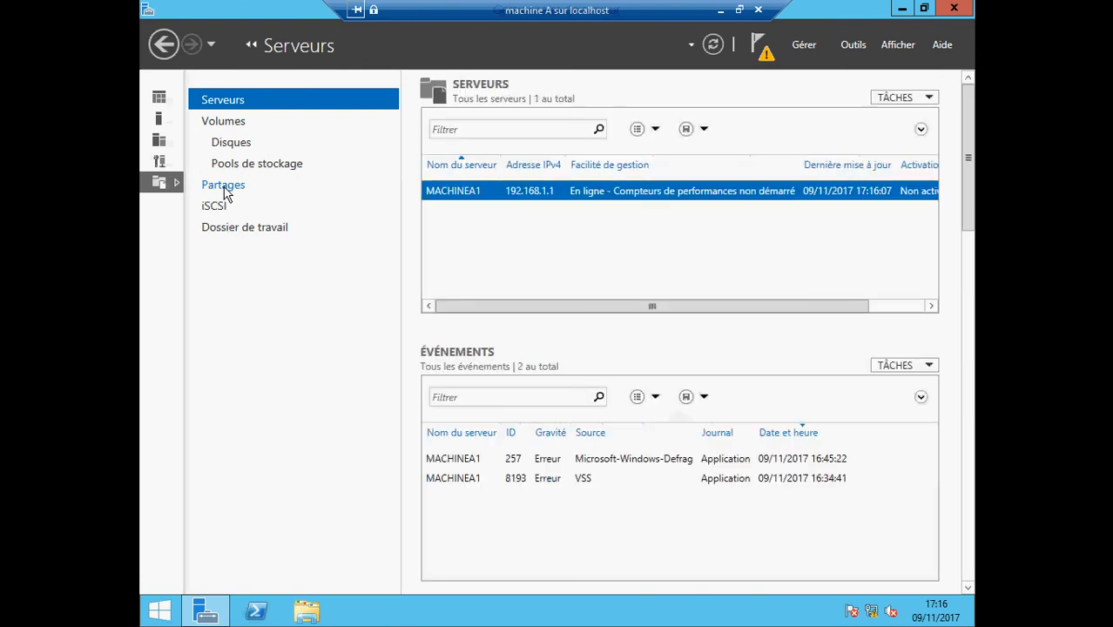
pyautogui.click(223, 186)
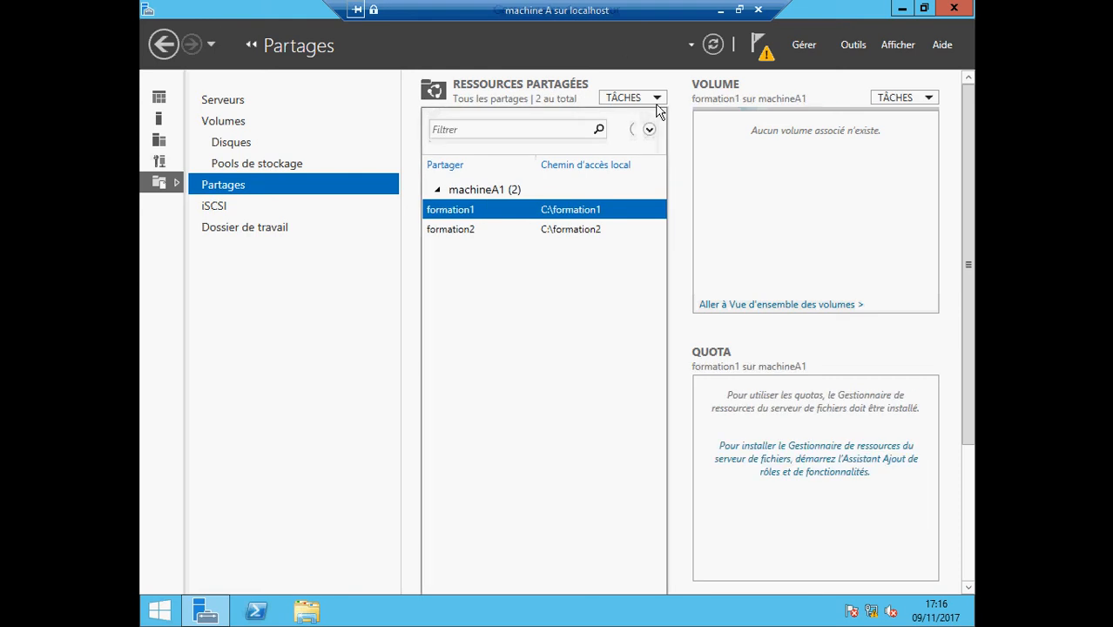
# Start TÂCHES > Nouveau partage with Partage SMB - Rapide on machineA1 volume C:
pyautogui.click(657, 96)
pyautogui.click(661, 116)
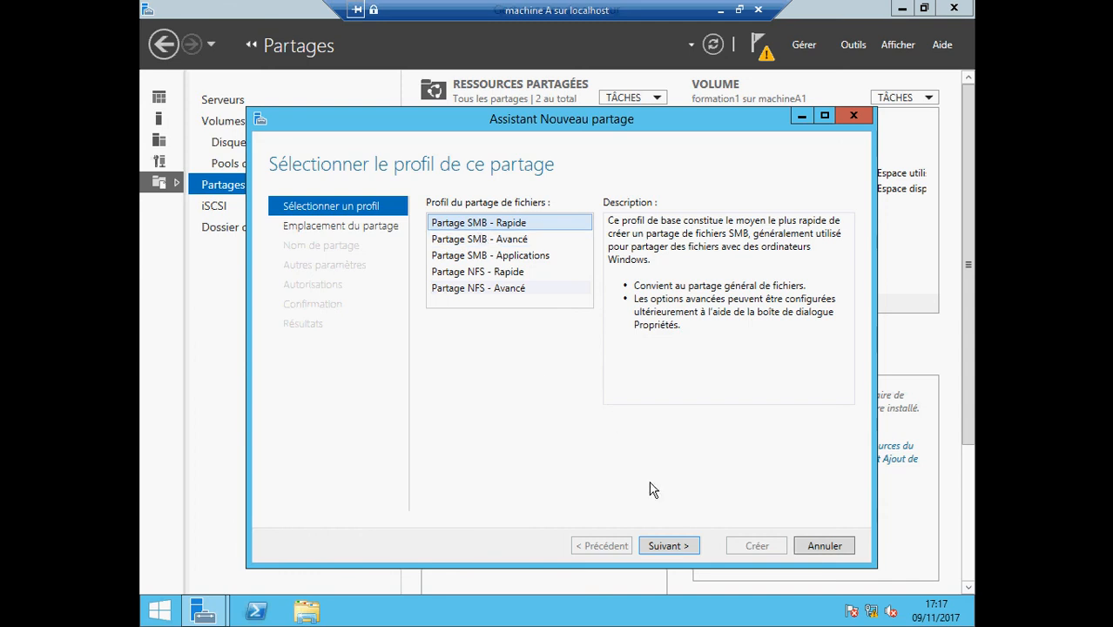
pyautogui.click(679, 549)
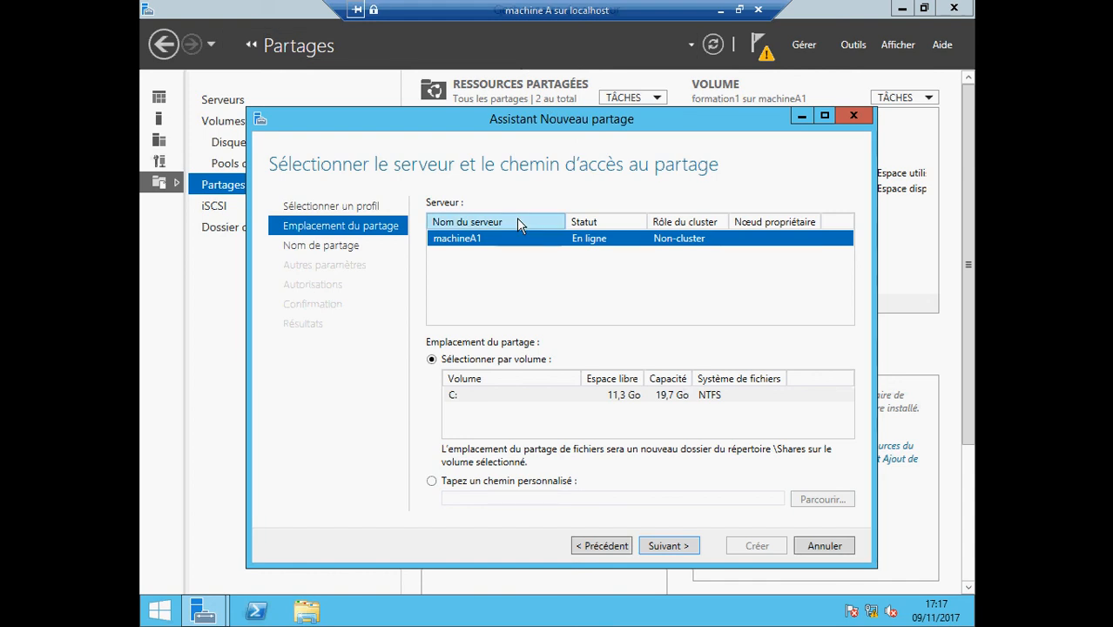
pyautogui.click(667, 547)
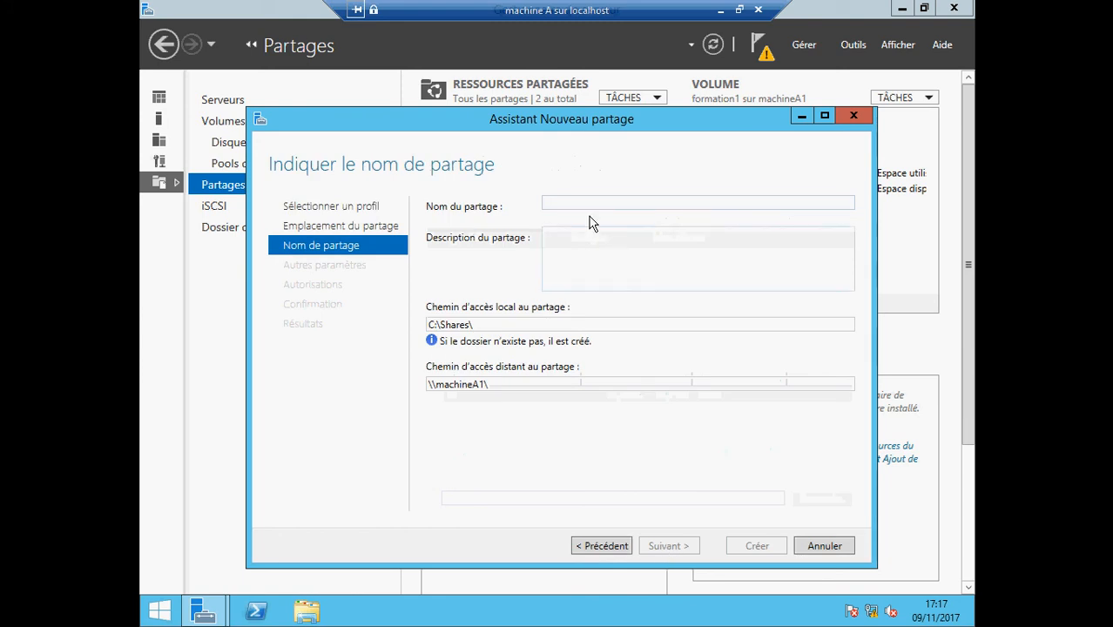
# Enter 'mes formations' as the share name and continue to the other-settings page
pyautogui.click(590, 206)
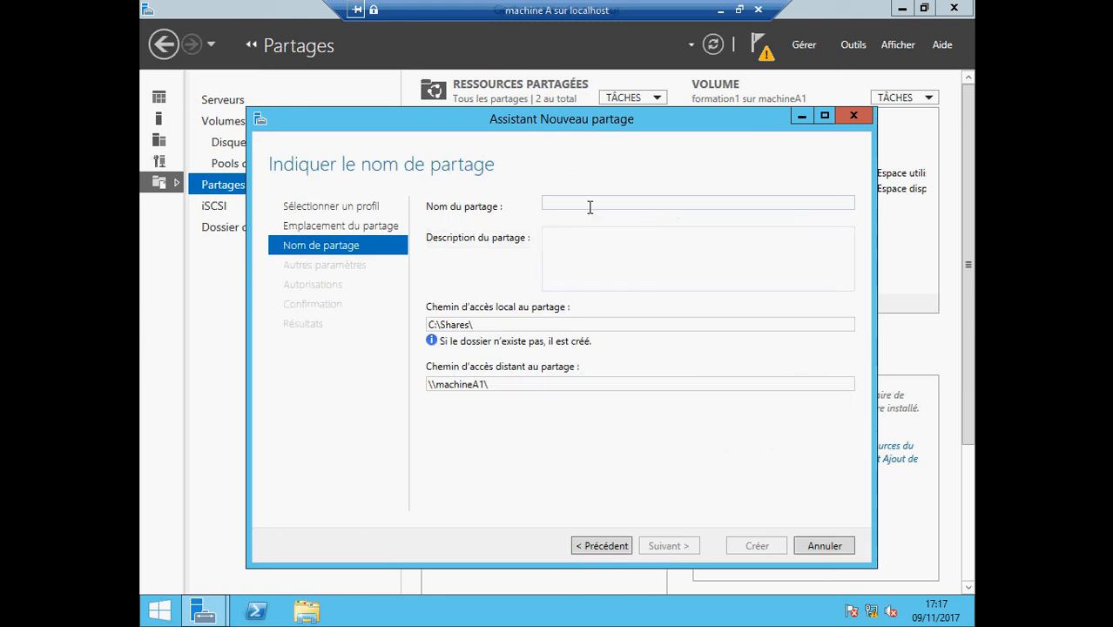
pyautogui.write('mes formations')
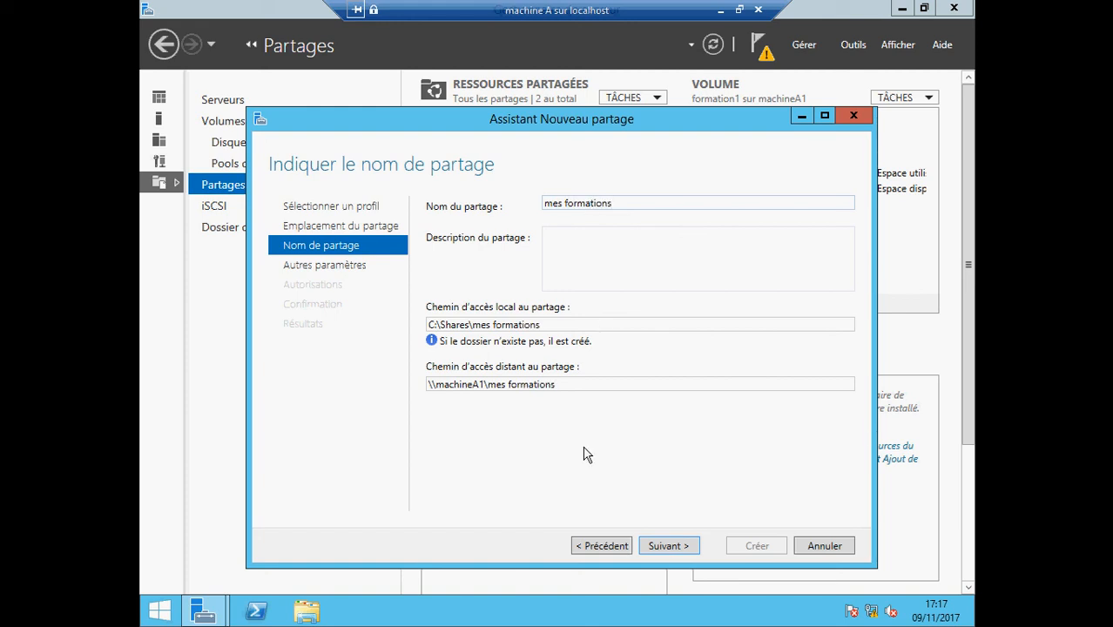
pyautogui.click(659, 546)
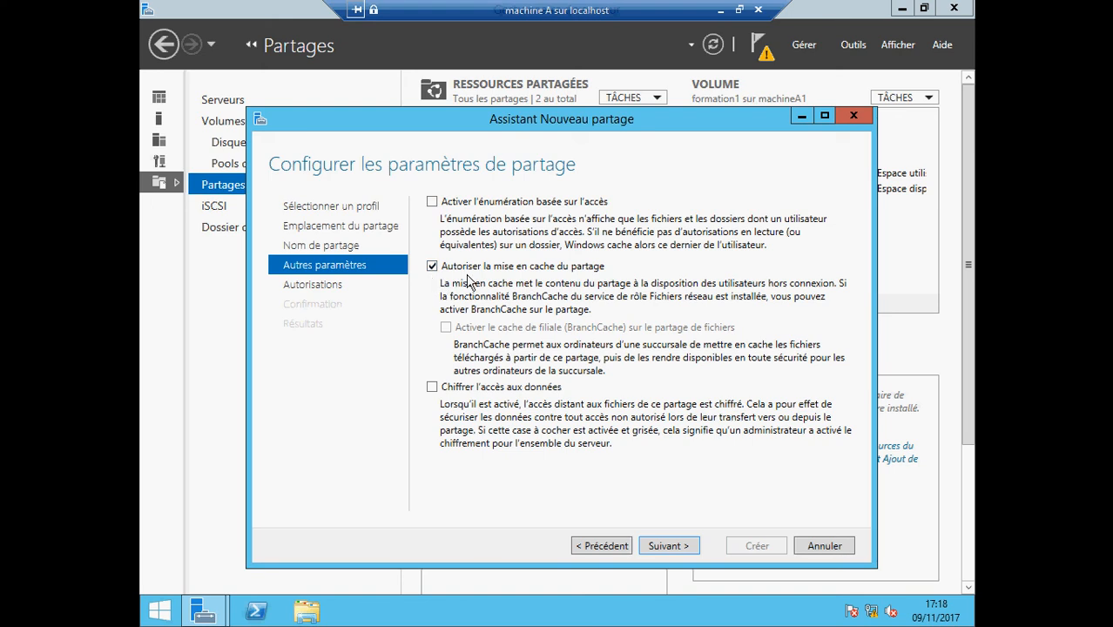
# Enable access-based enumeration, then create the 'mes formations' share and close the finished wizard
pyautogui.click(432, 201)
pyautogui.click(668, 547)
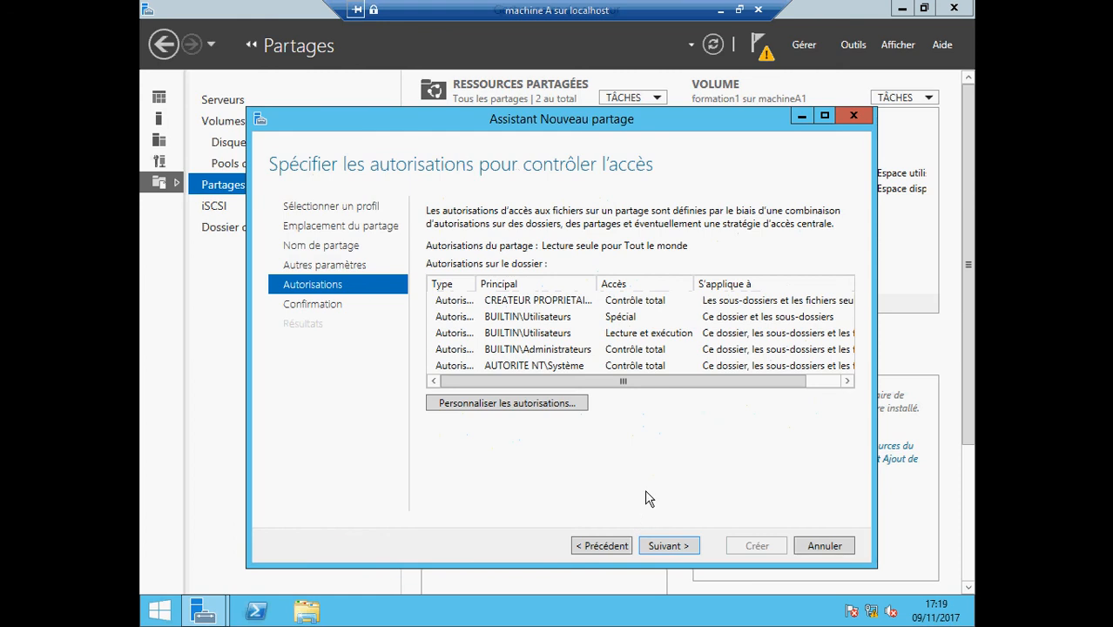
pyautogui.click(670, 547)
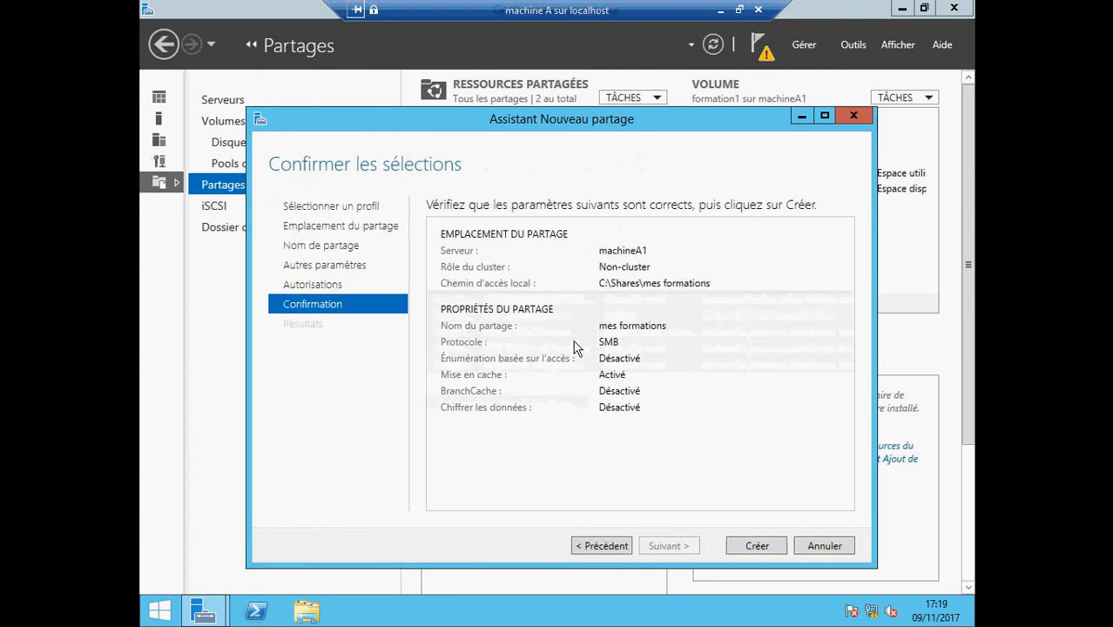
pyautogui.click(747, 547)
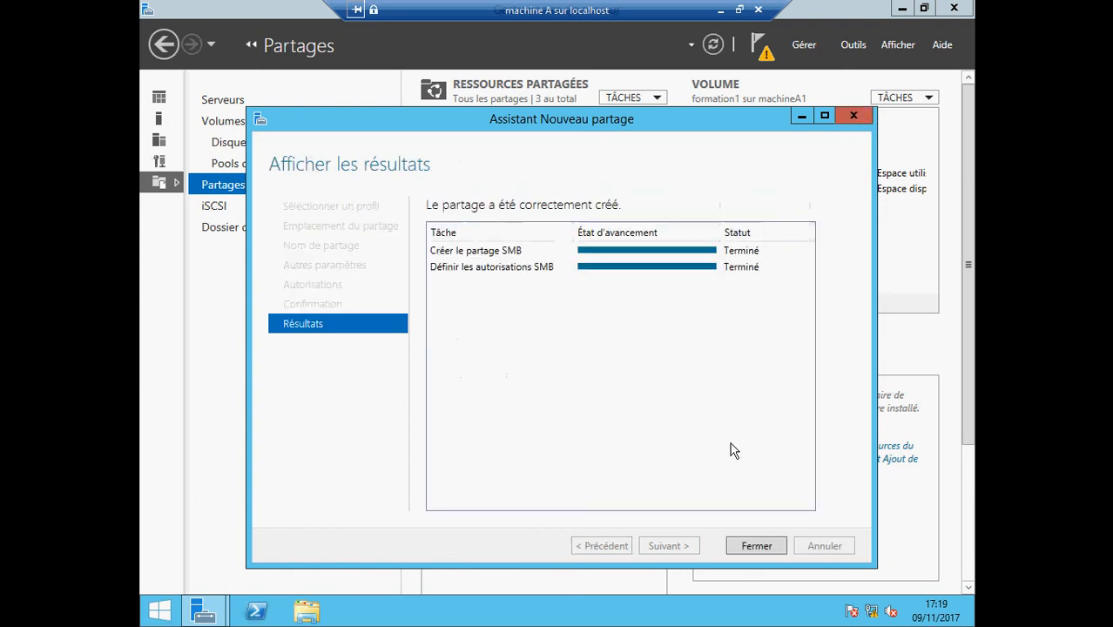
pyautogui.click(757, 547)
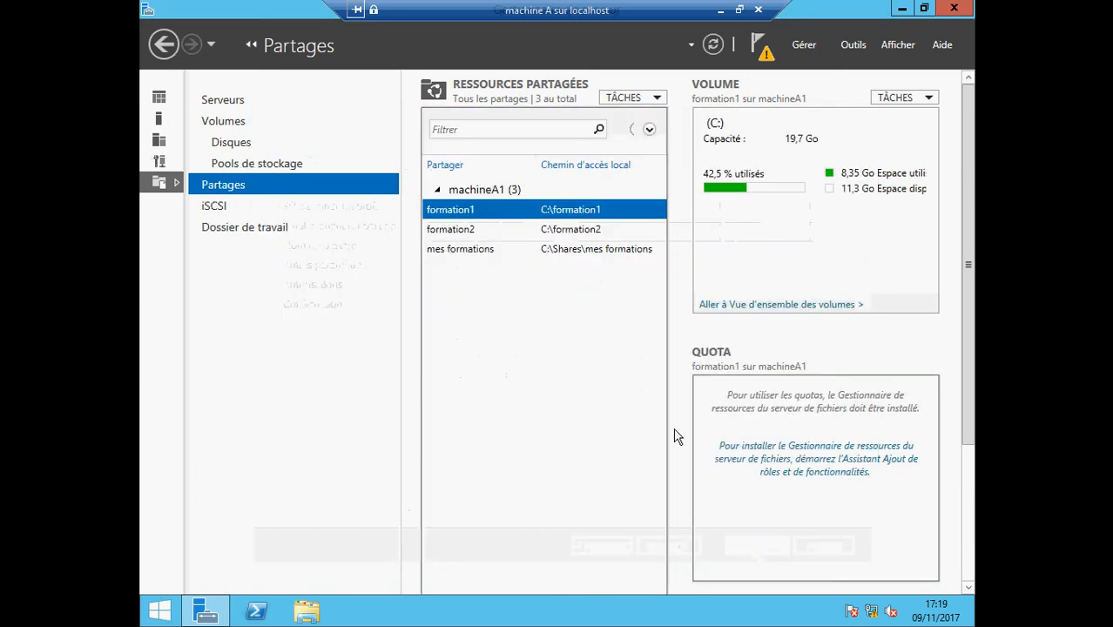
# Open Disque local (C:) in File Explorer, expand its folder tree, then return to Server Manager
pyautogui.click(901, 9)
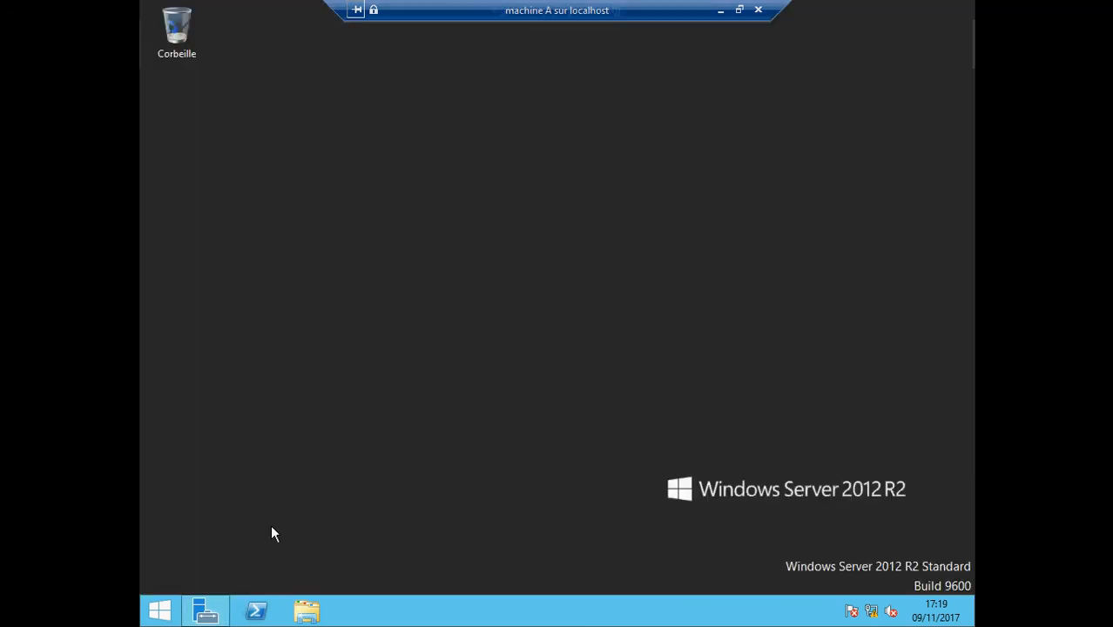
pyautogui.click(306, 612)
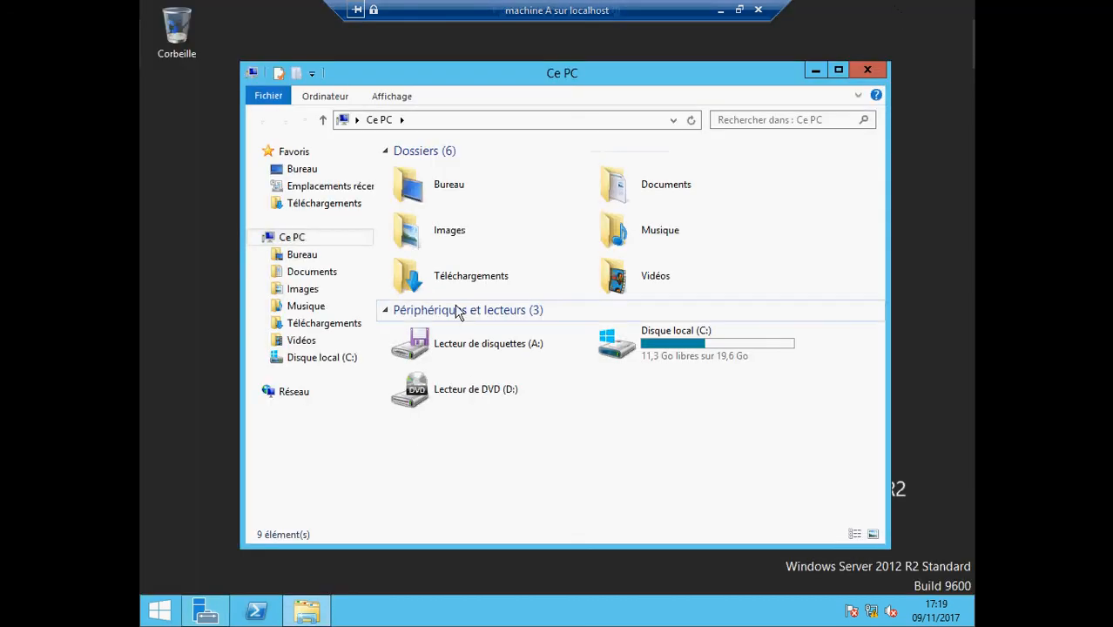
pyautogui.doubleClick(620, 345)
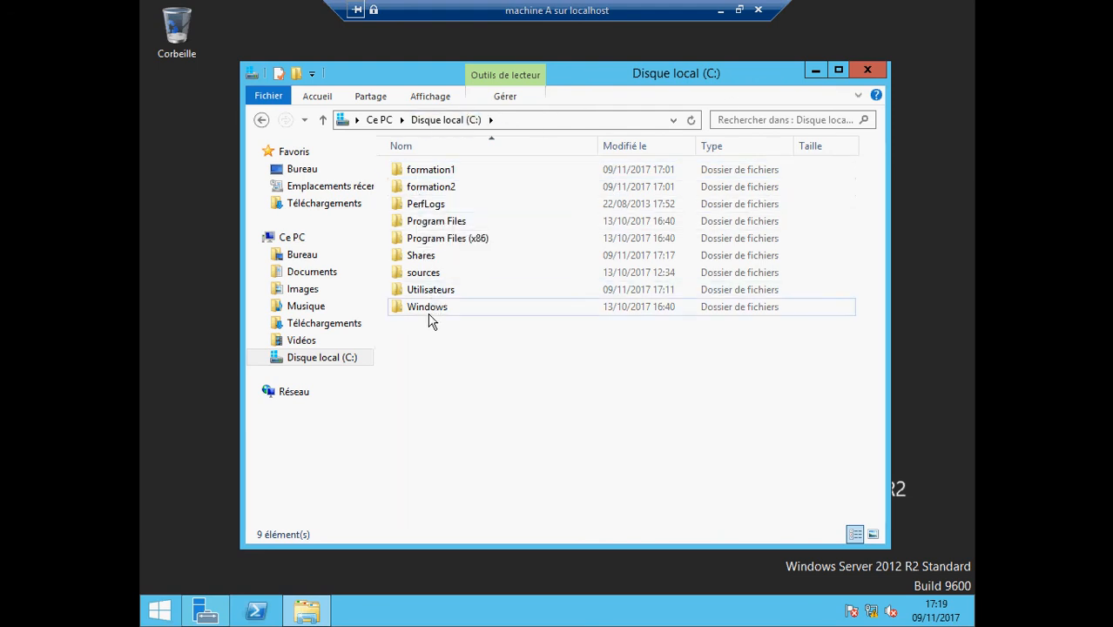
pyautogui.doubleClick(294, 357)
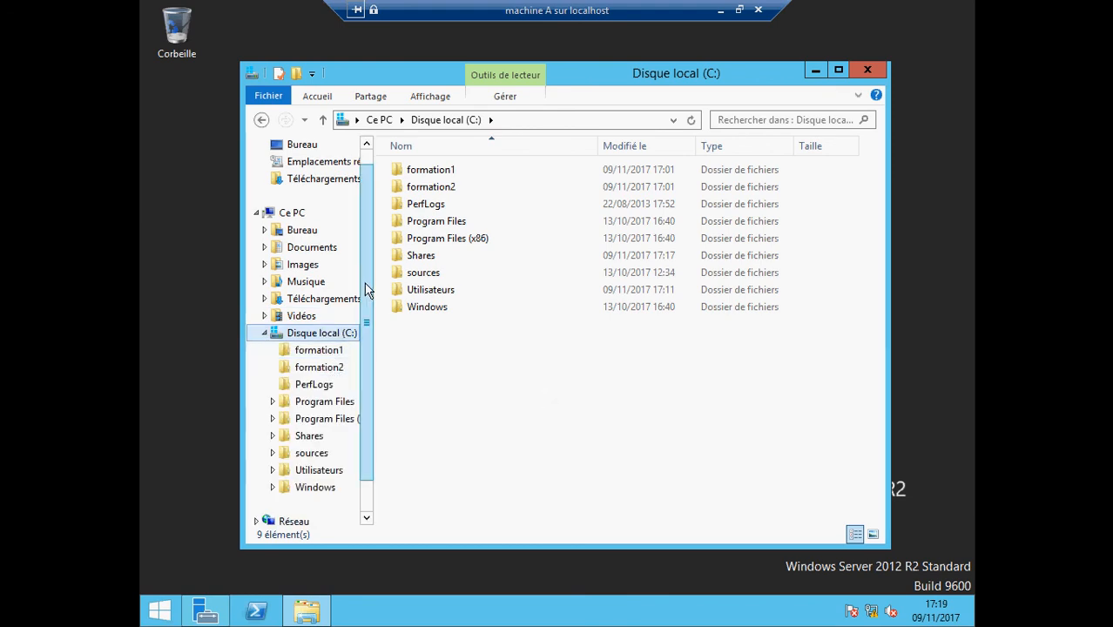
pyautogui.scroll(1, 374, 215)
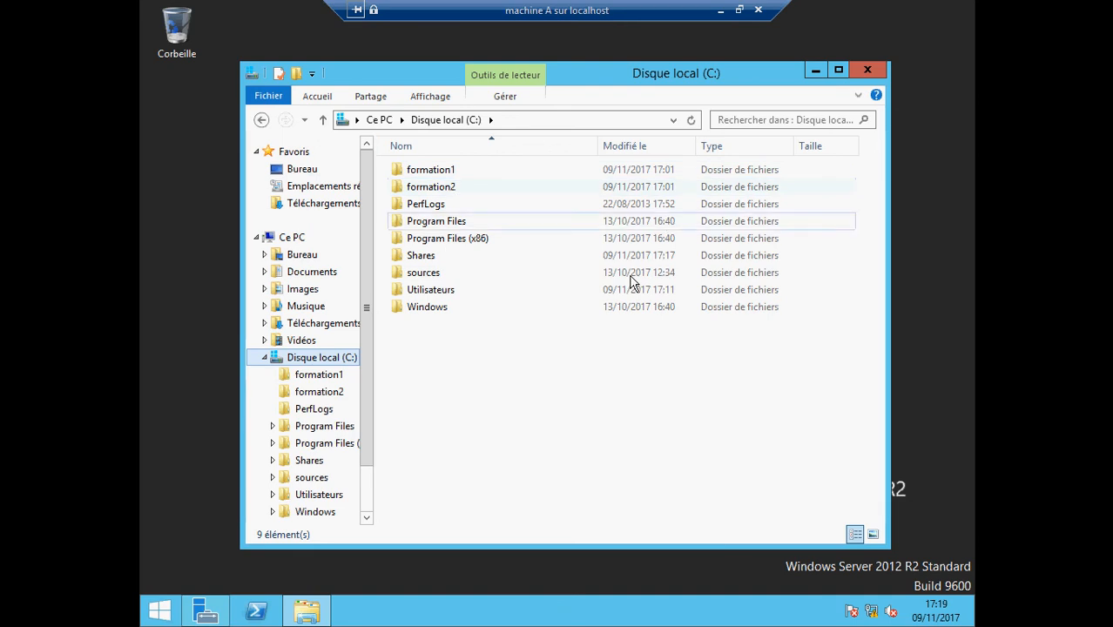
pyautogui.click(208, 612)
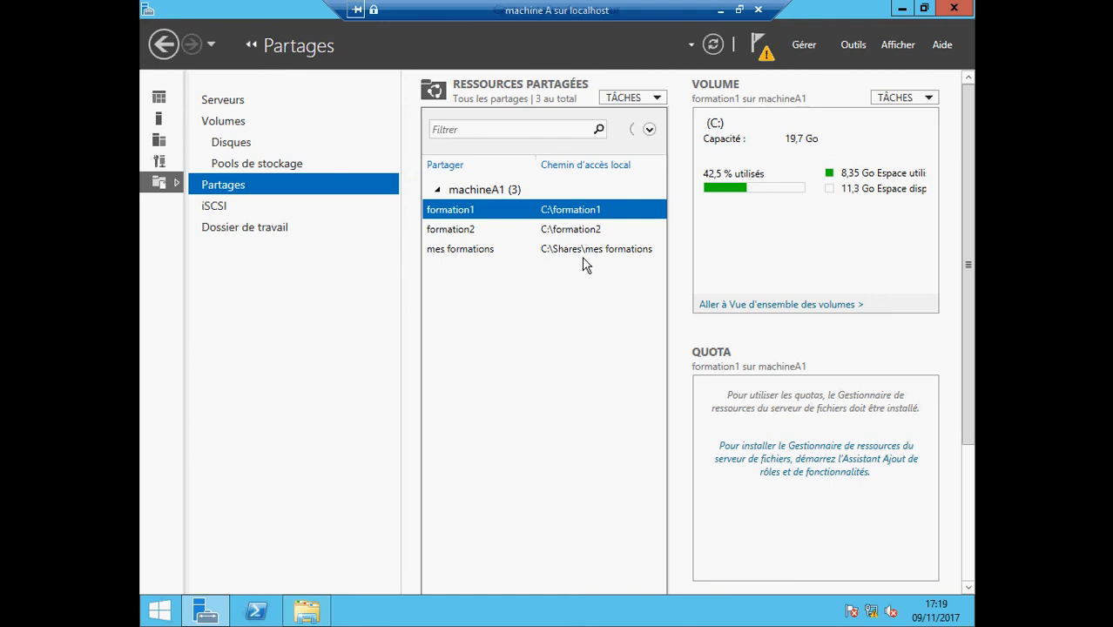
# Browse into C:\Shares\mes formations, check it is empty, and go back to Shares
pyautogui.click(903, 8)
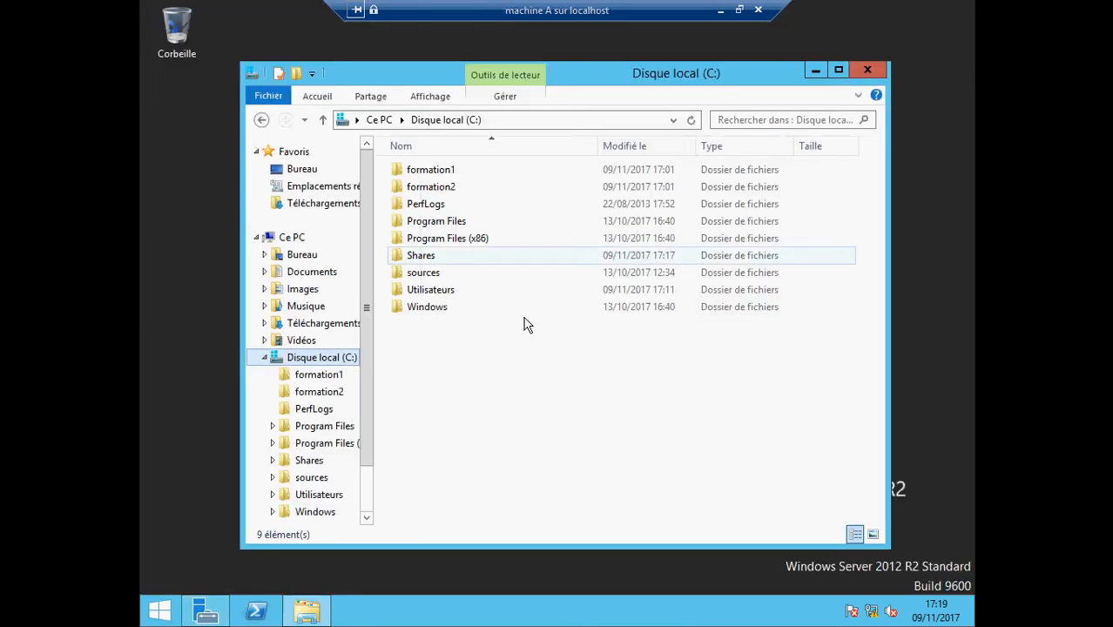
pyautogui.doubleClick(429, 261)
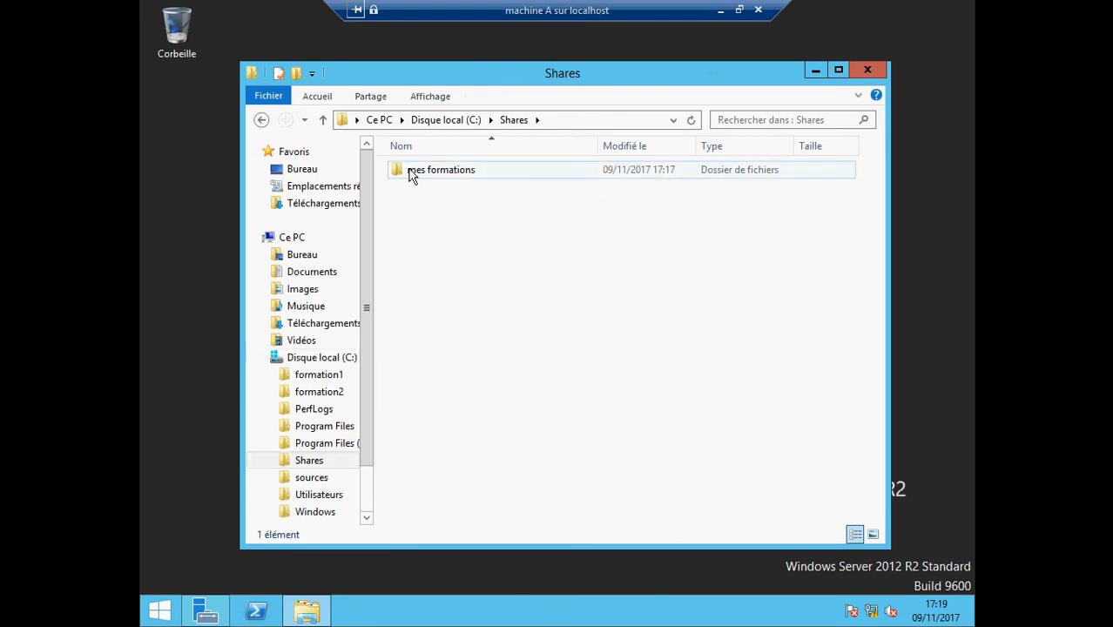
pyautogui.doubleClick(413, 174)
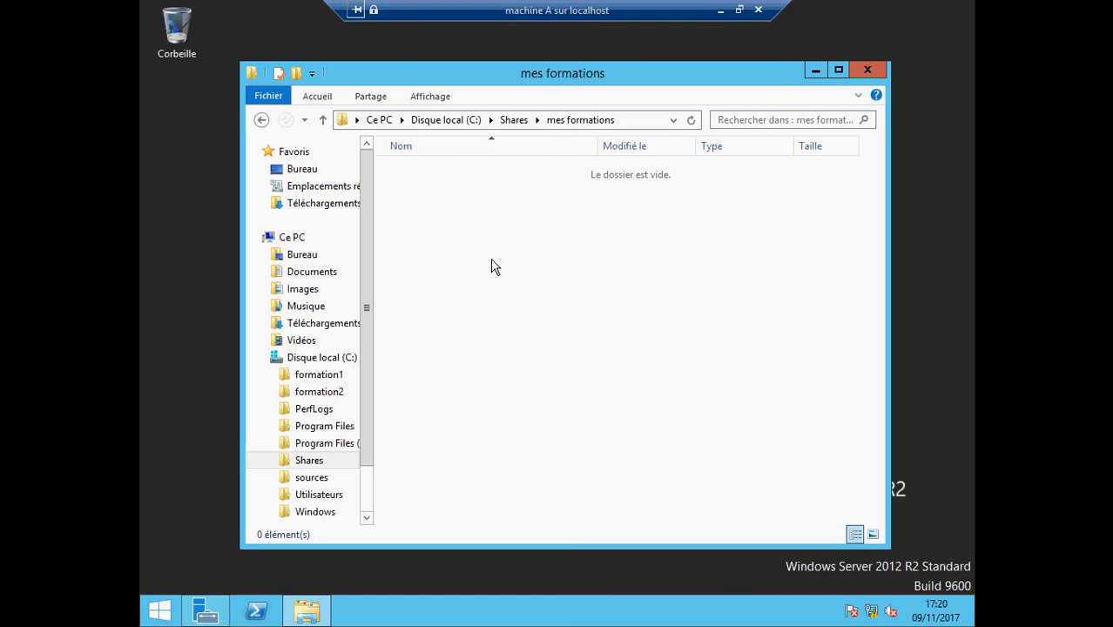
pyautogui.rightClick(436, 223)
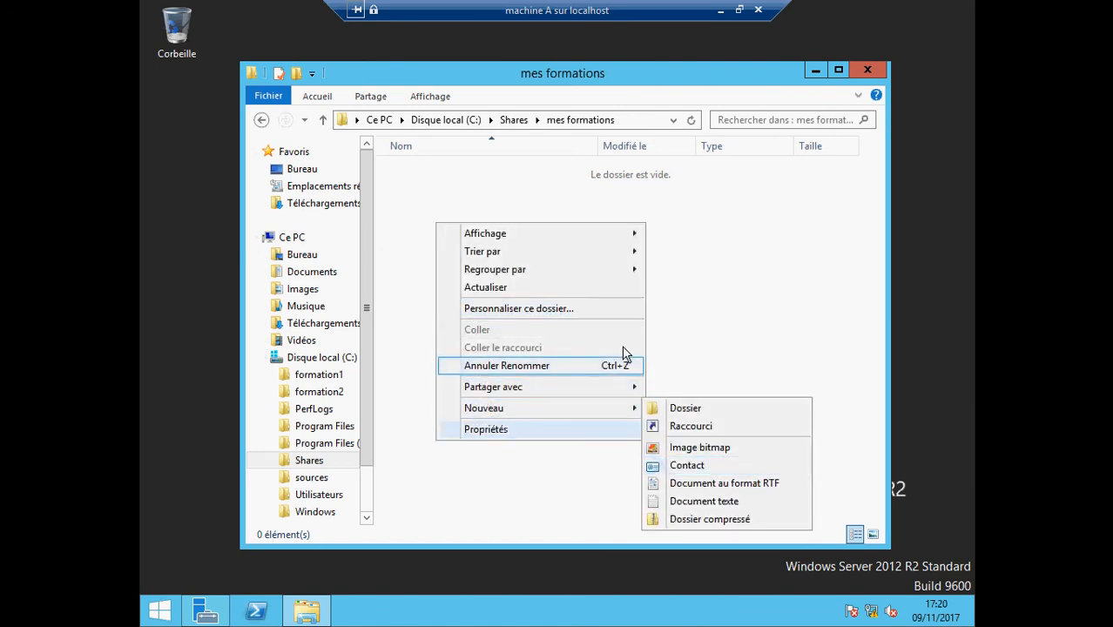
pyautogui.click(507, 183)
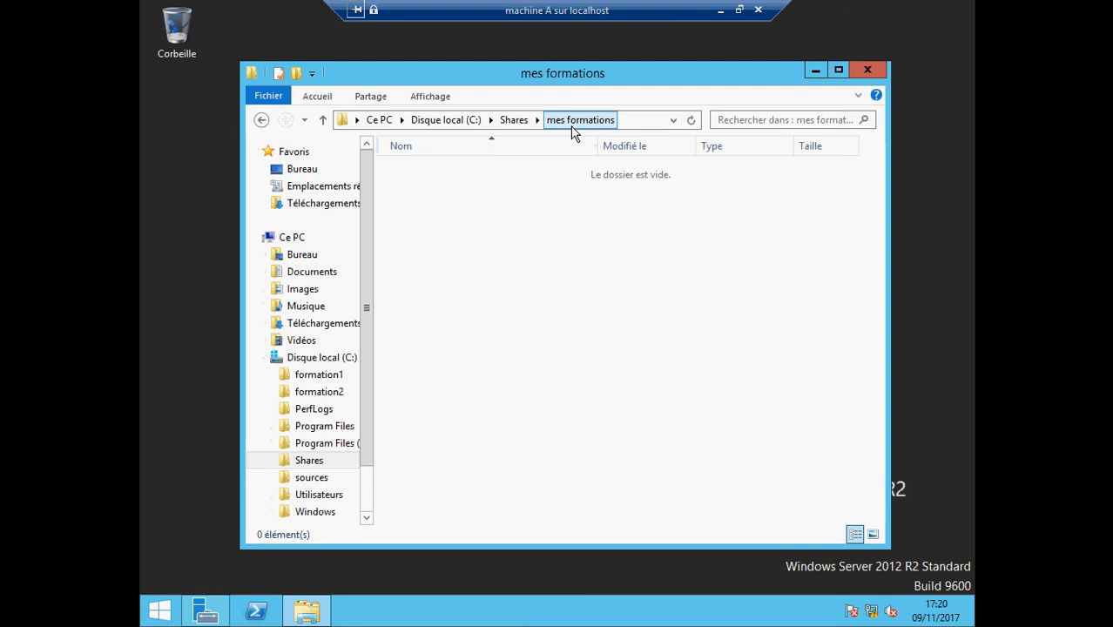
pyautogui.click(261, 120)
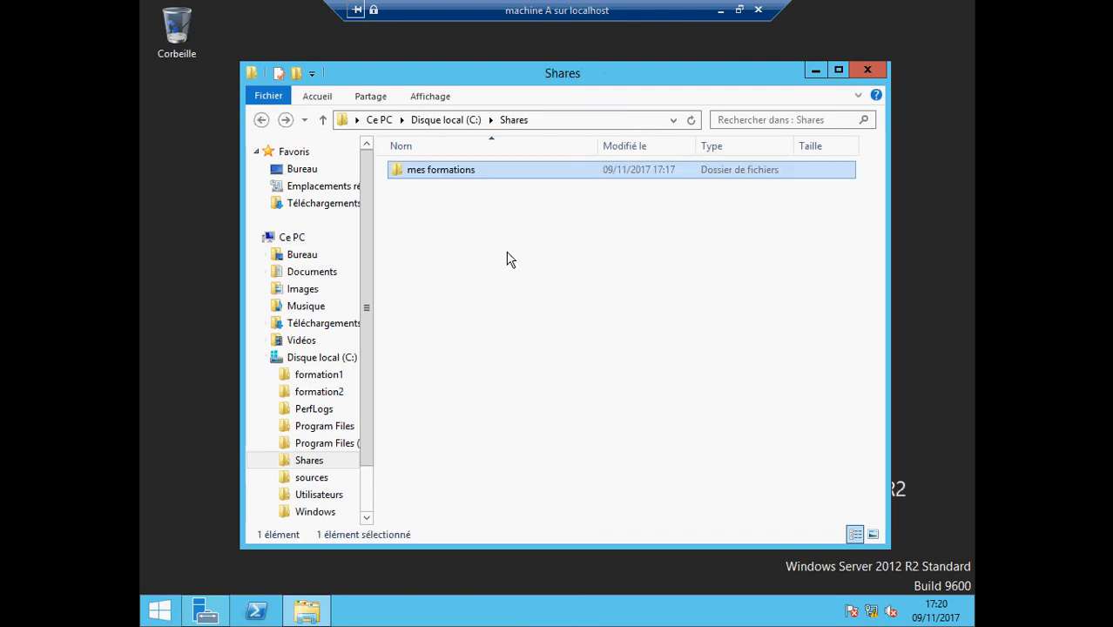
# Check the Sécurité permissions in the mes formations folder's Propriétés, then minimize the VM window
pyautogui.rightClick(405, 178)
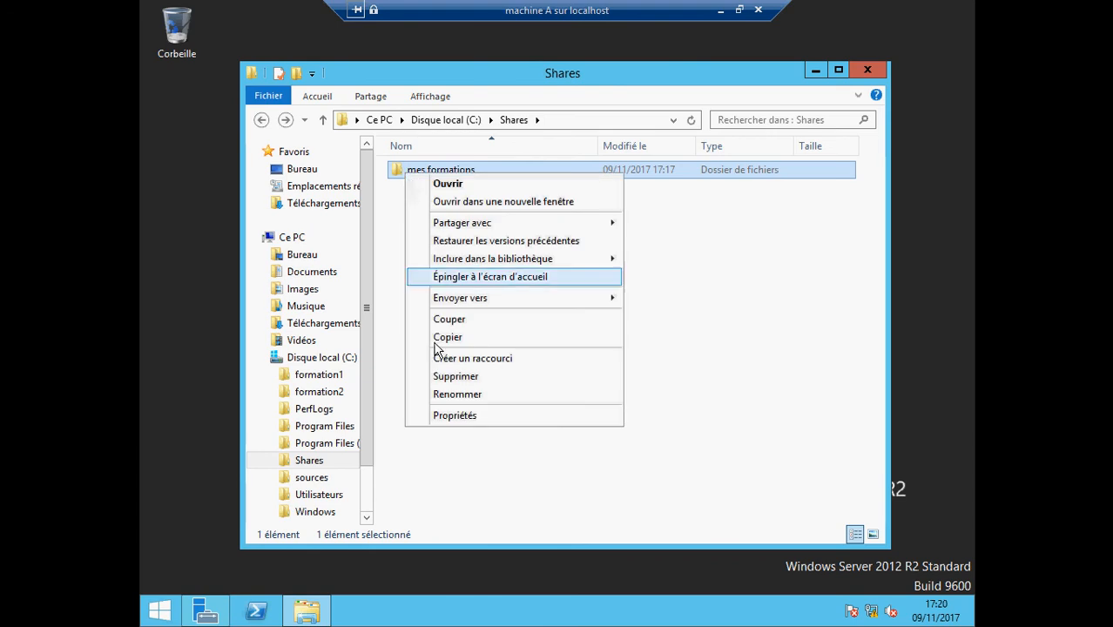
pyautogui.click(455, 417)
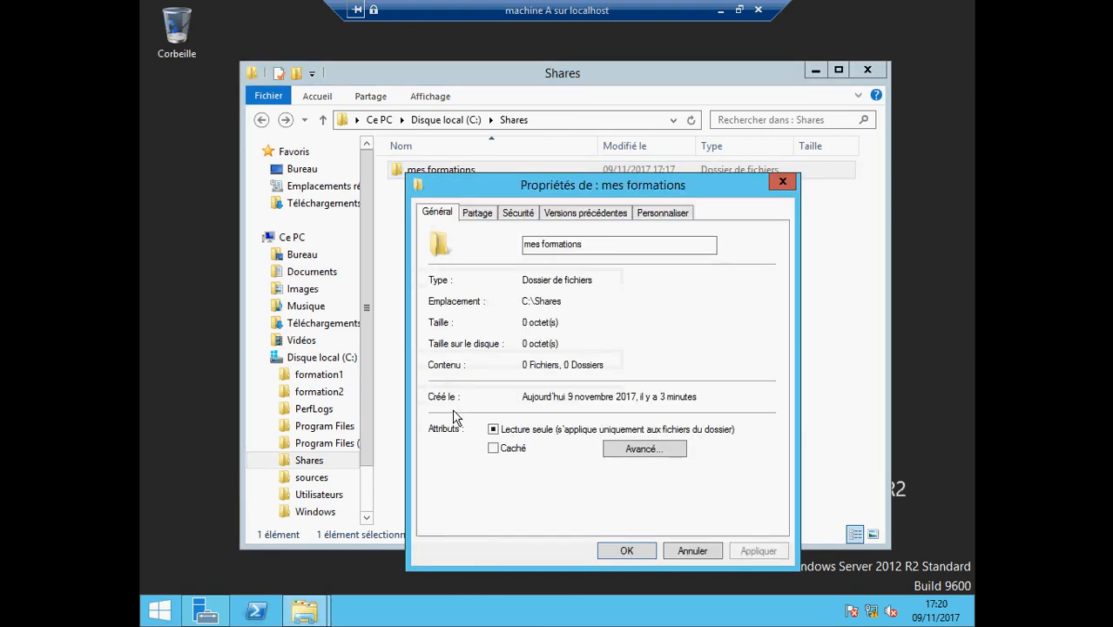
pyautogui.click(521, 212)
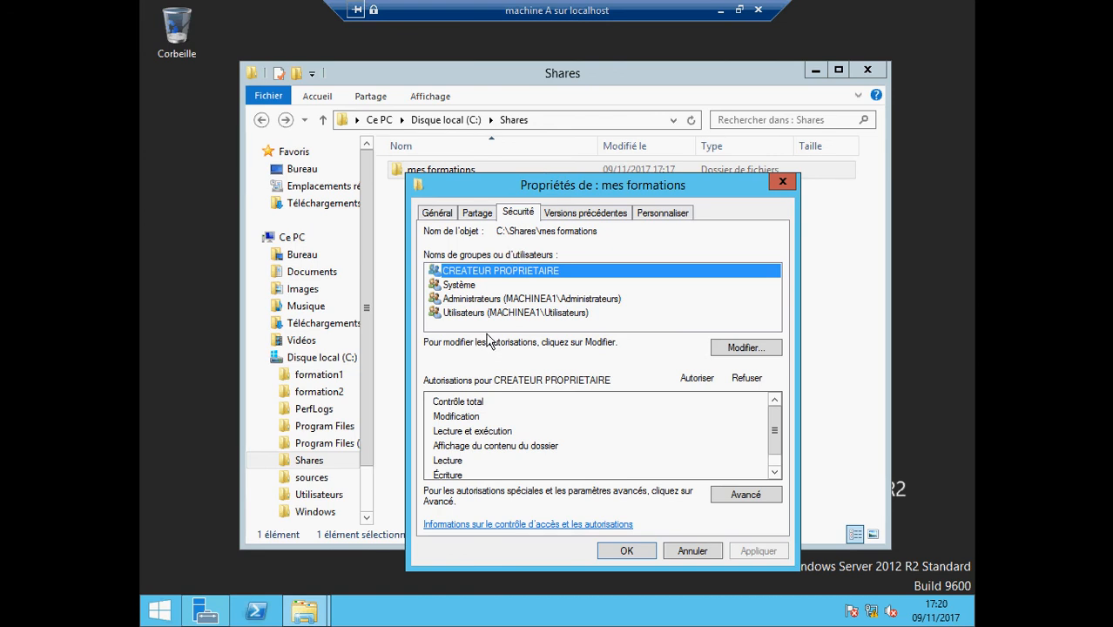
pyautogui.click(783, 181)
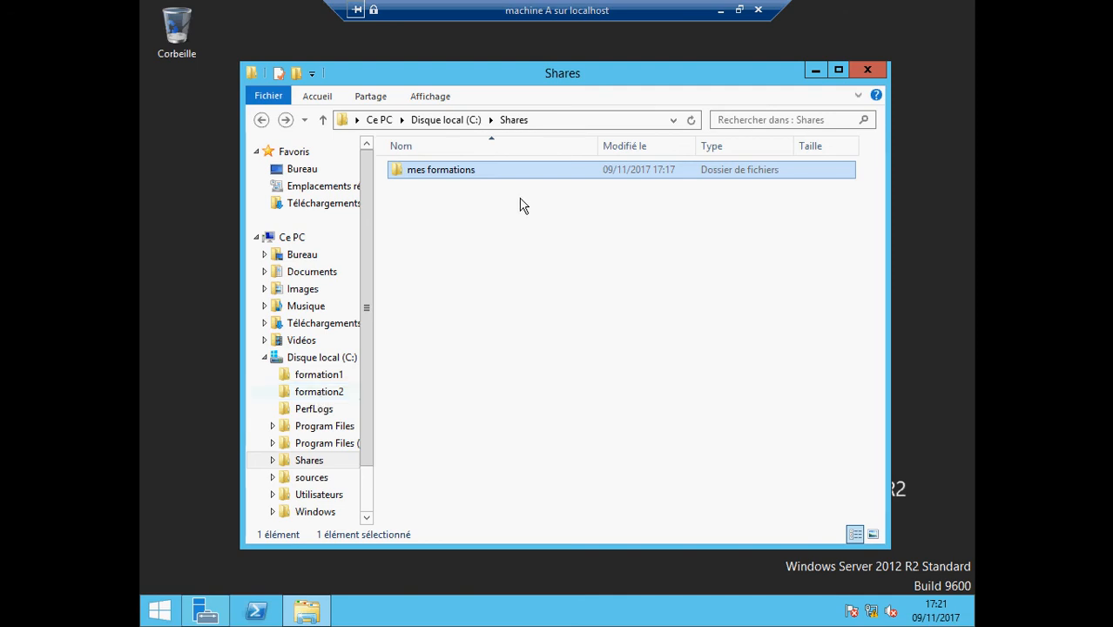
pyautogui.click(720, 11)
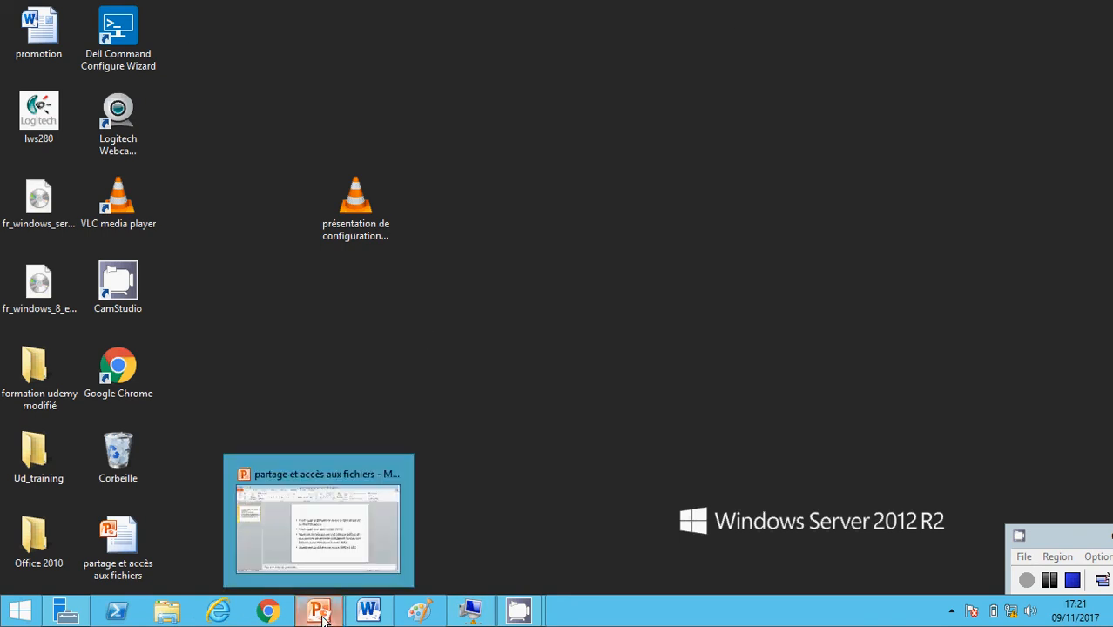
# Switch to the 'partage et accès aux fichiers' PowerPoint deck and start the Diaporama slide show
pyautogui.click(346, 580)
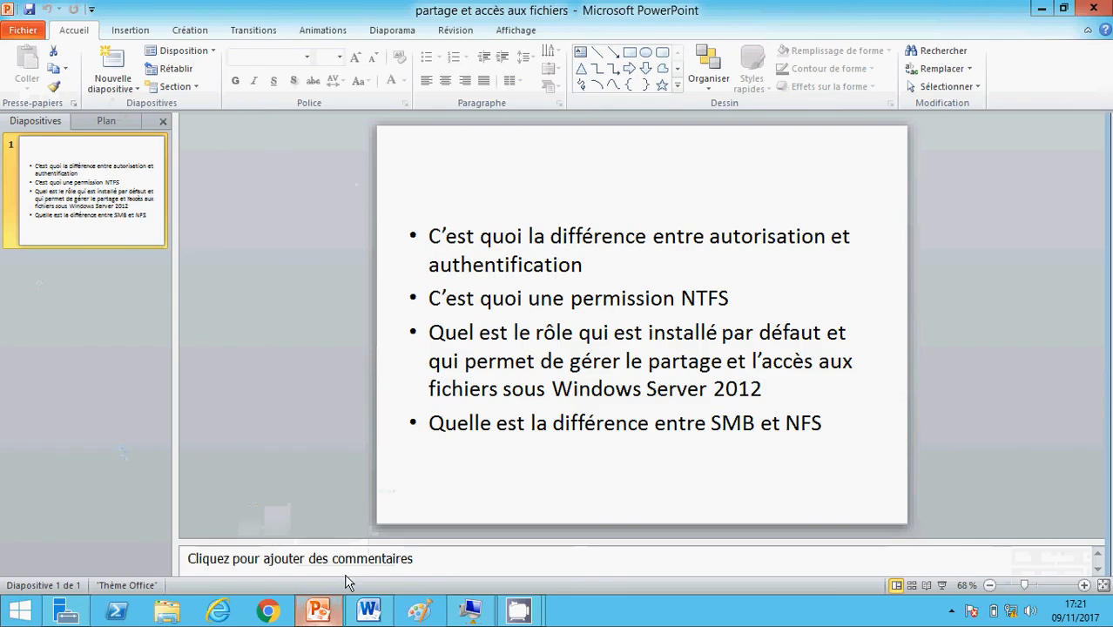
pyautogui.click(942, 586)
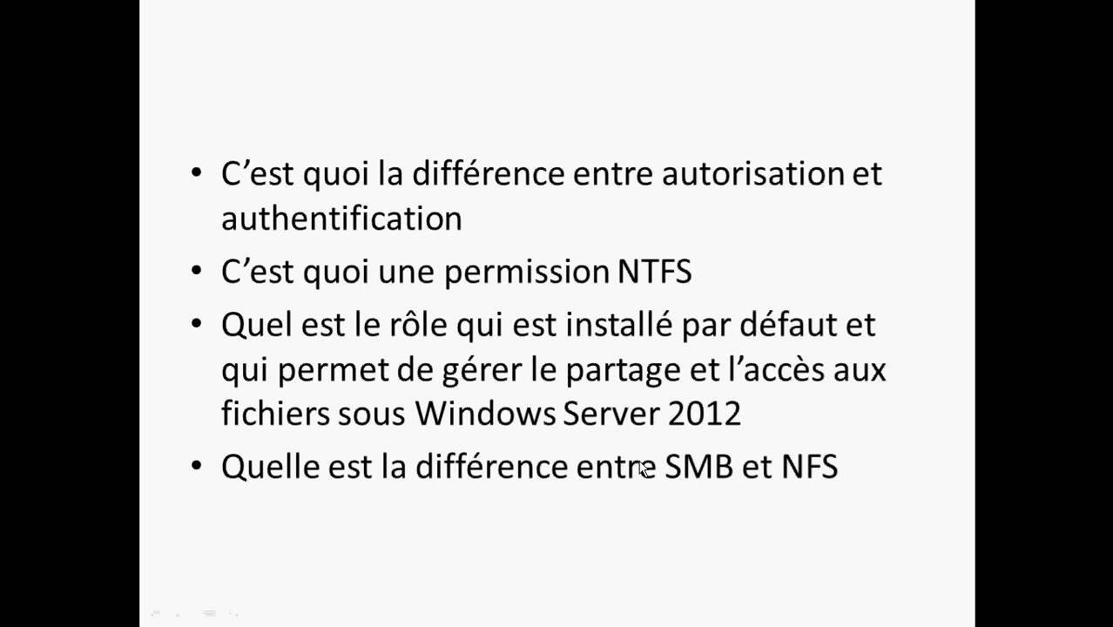